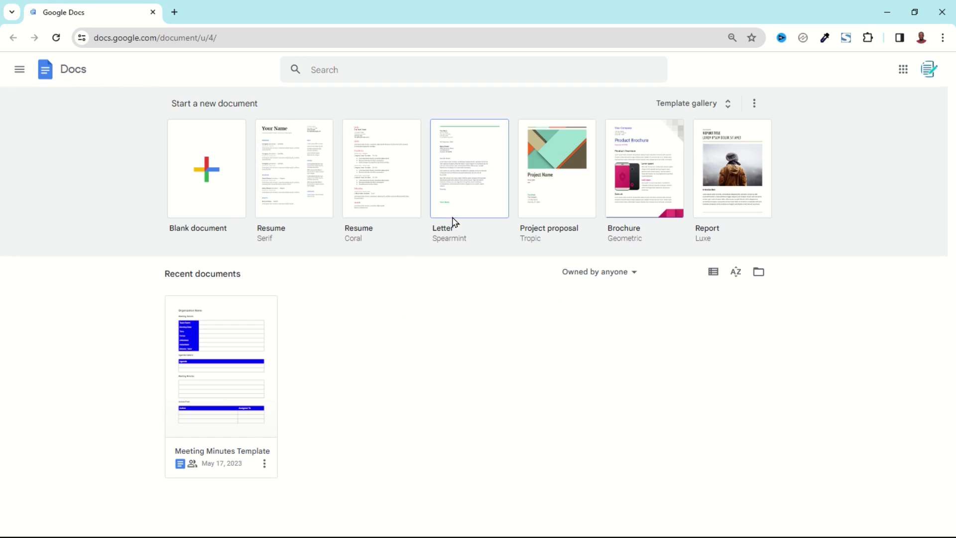
Step: Create a blank document and name it "Employment Application Form"
click(205, 168)
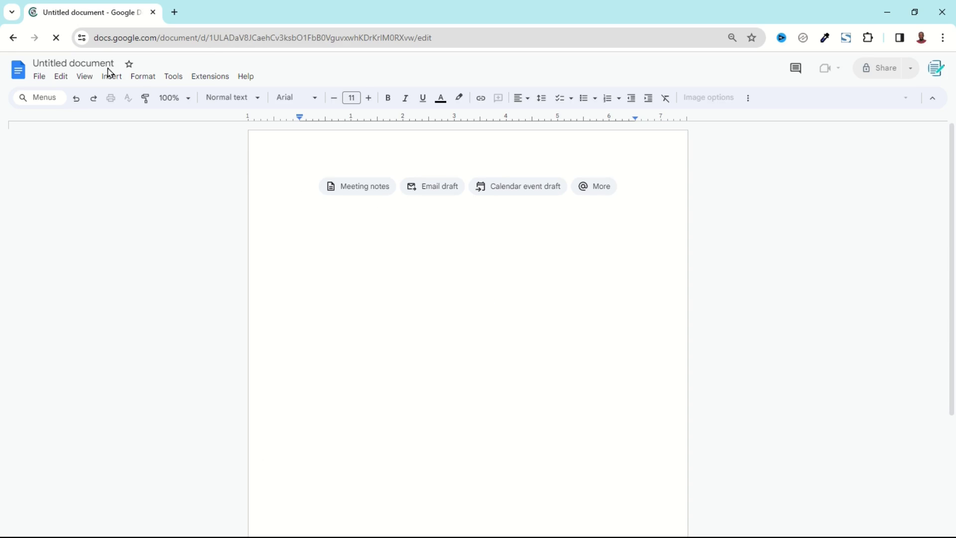
click(78, 62)
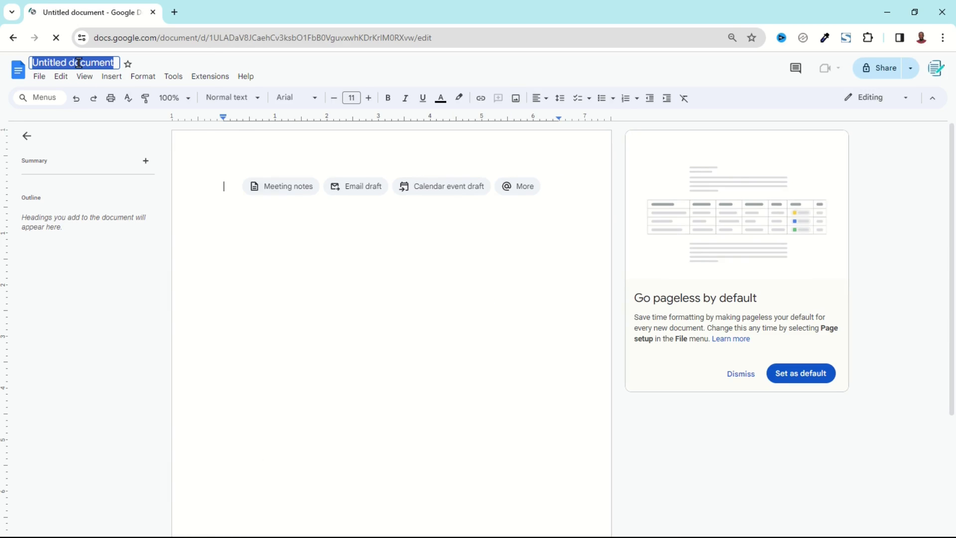
text(Employ)
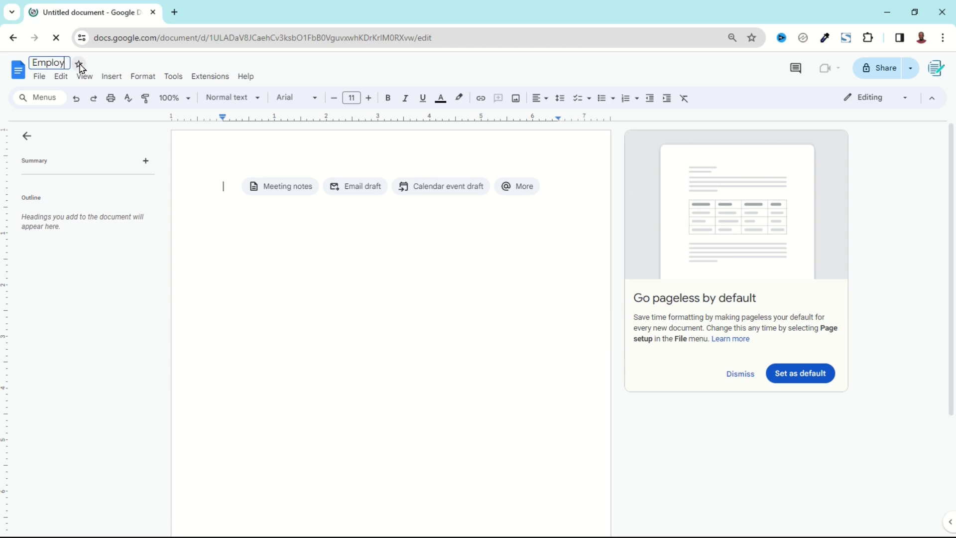
text(ment Application Form)
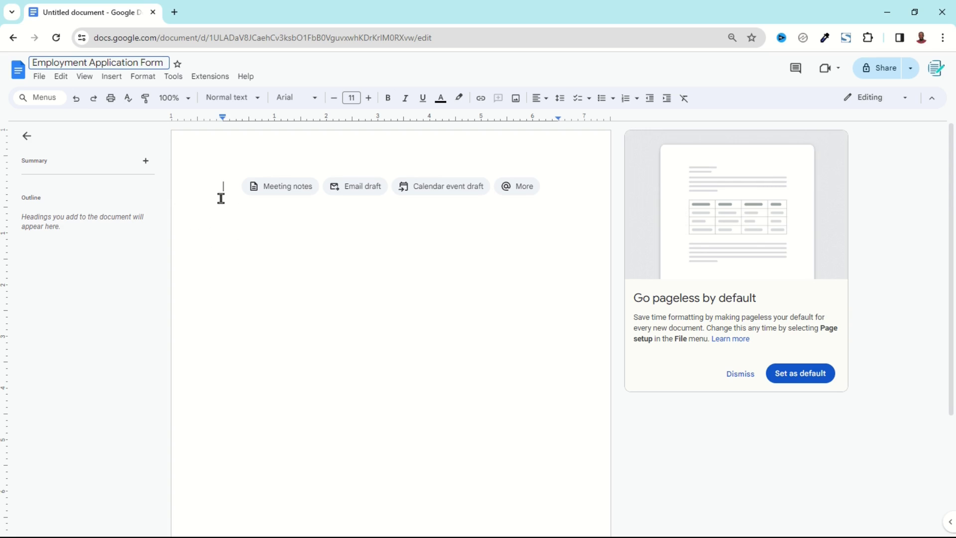
Step: Enter "Dikupages Web" and "Employment Application Form" as two heading lines in the document body
click(226, 216)
text(Dikupages Web)
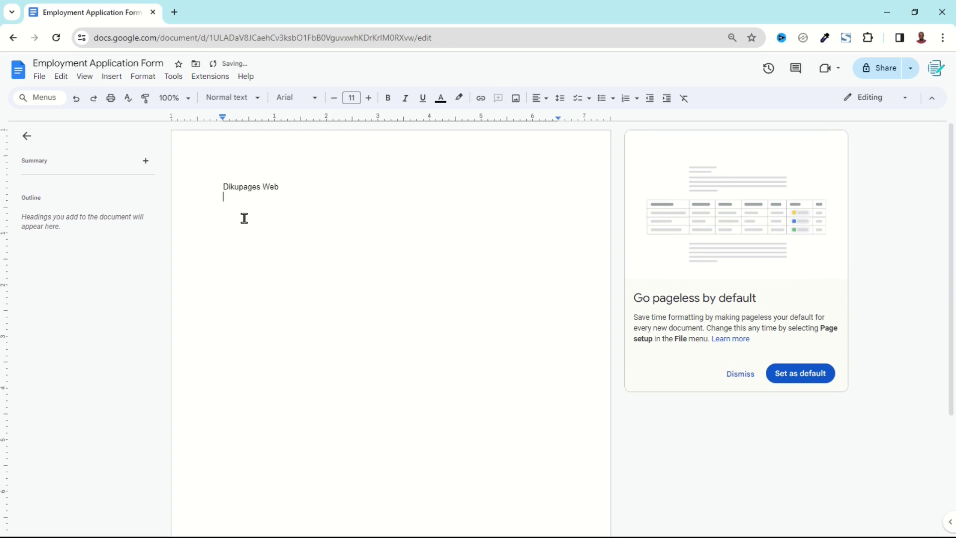
key(Return)
text(Employment Application form)
key(BackSpace)
key(BackSpace)
key(BackSpace)
key(BackSpace)
text(Form)
key(Return)
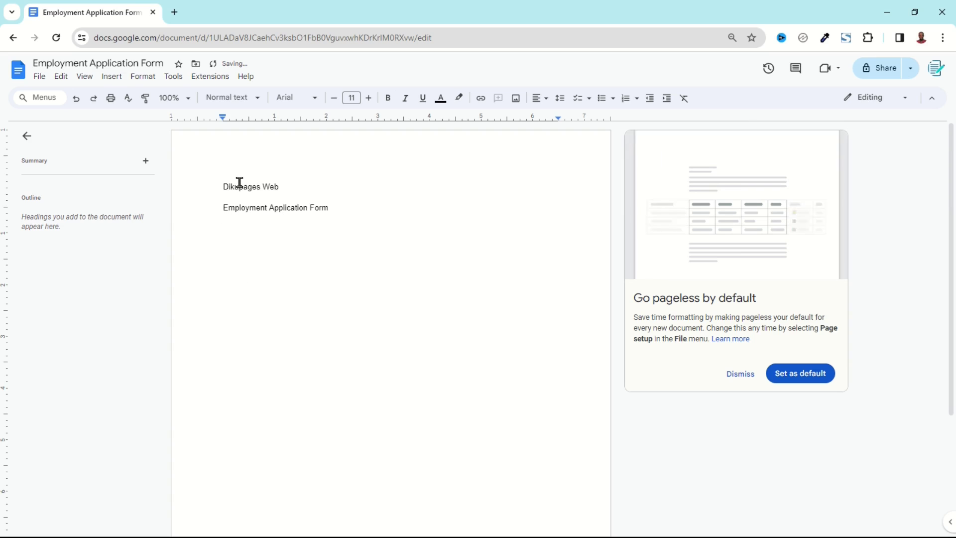
Step: Check the job application.png reference image and insert a table of 4 columns by 6 rows below the heading lines
key(alt+Tab)
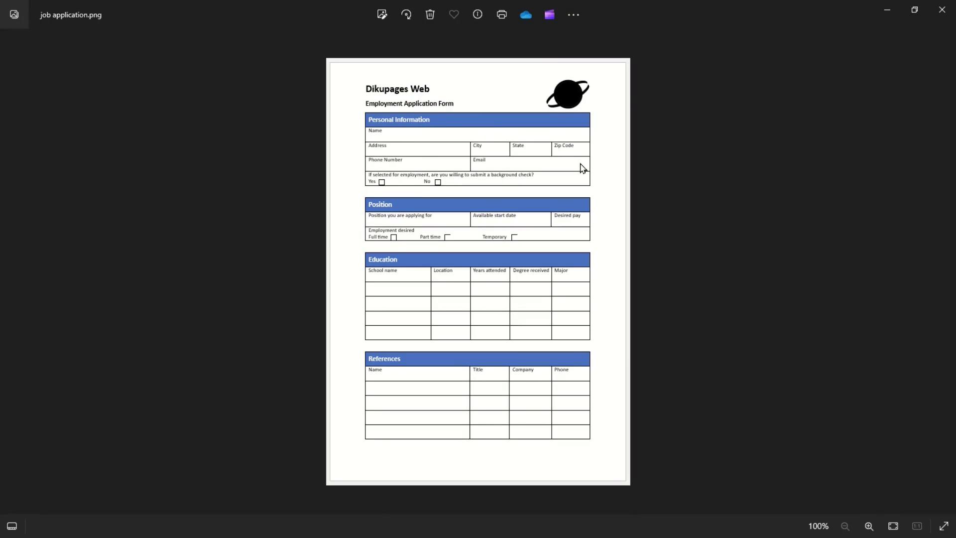
key(alt+Tab)
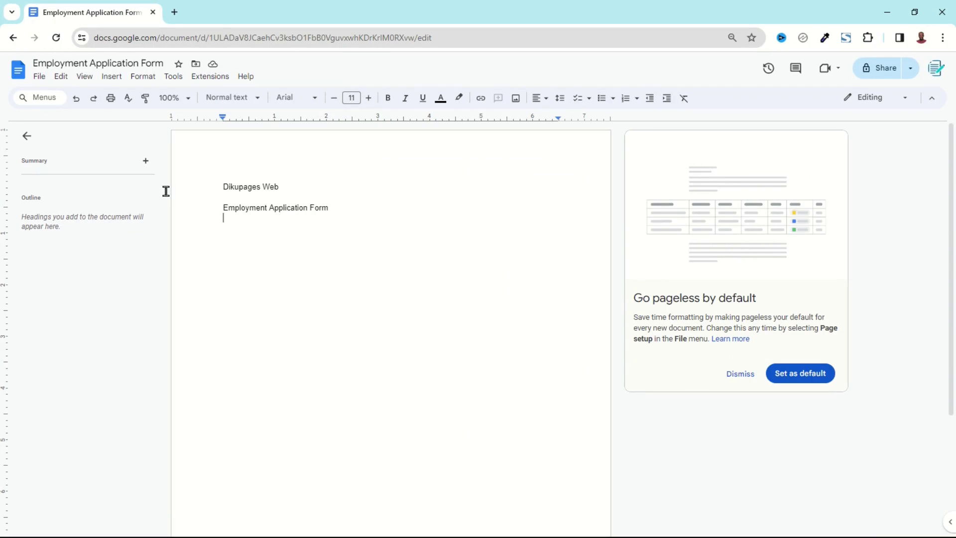
click(111, 77)
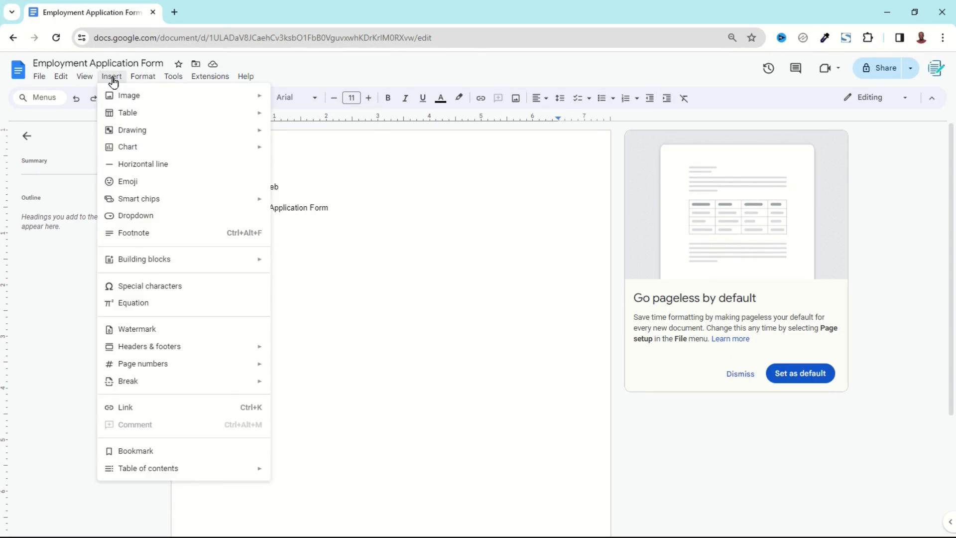
mouse_move(178, 114)
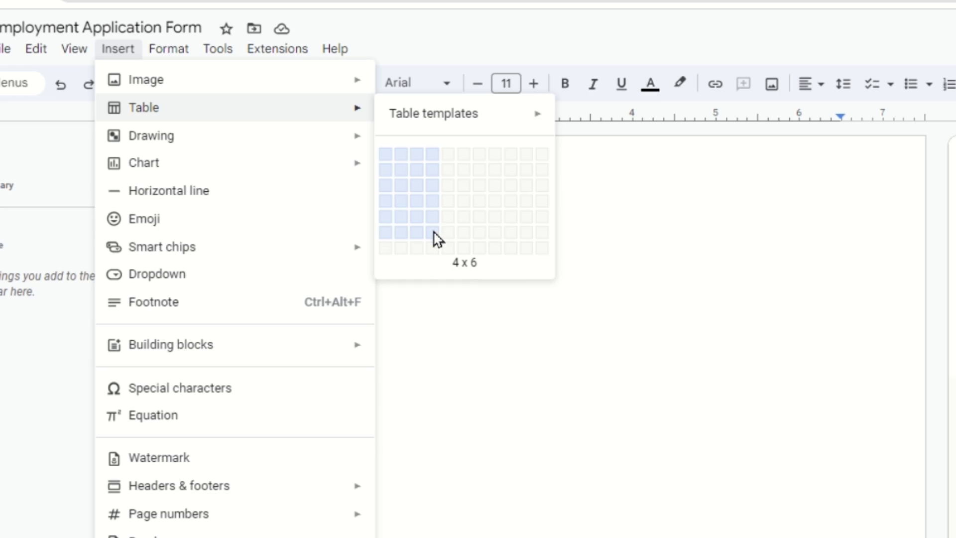
click(432, 231)
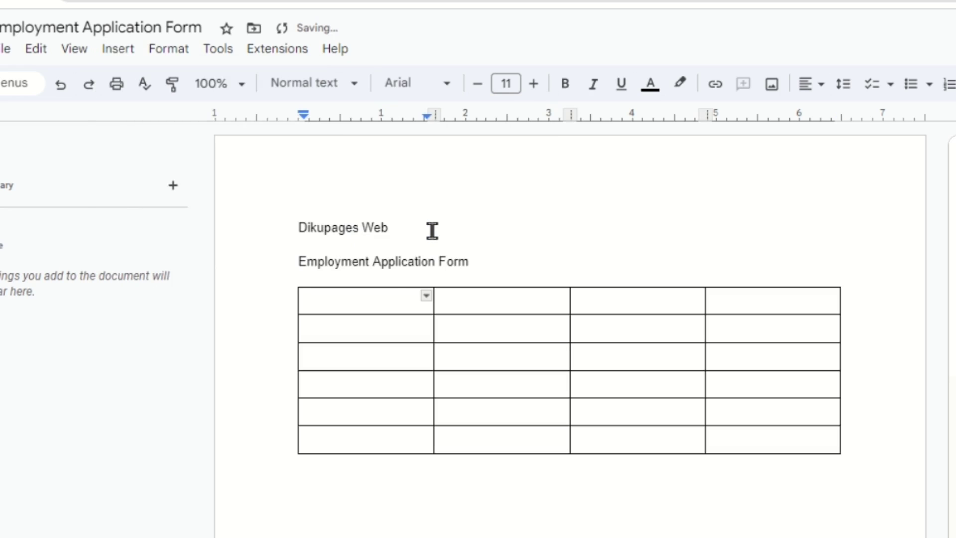
Step: Merge all four cells of the table's first row and enter "Personal Information" in it
drag(384, 298, 755, 299)
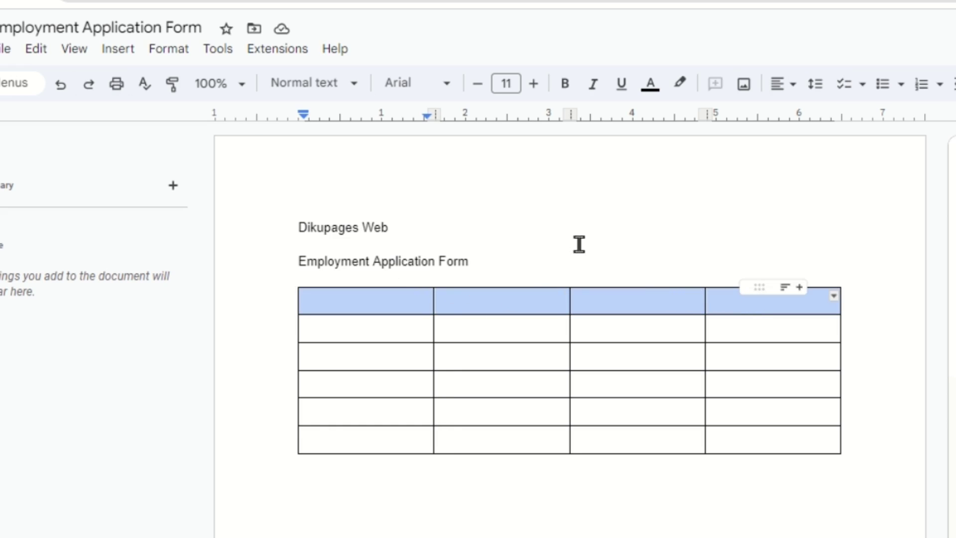
click(170, 50)
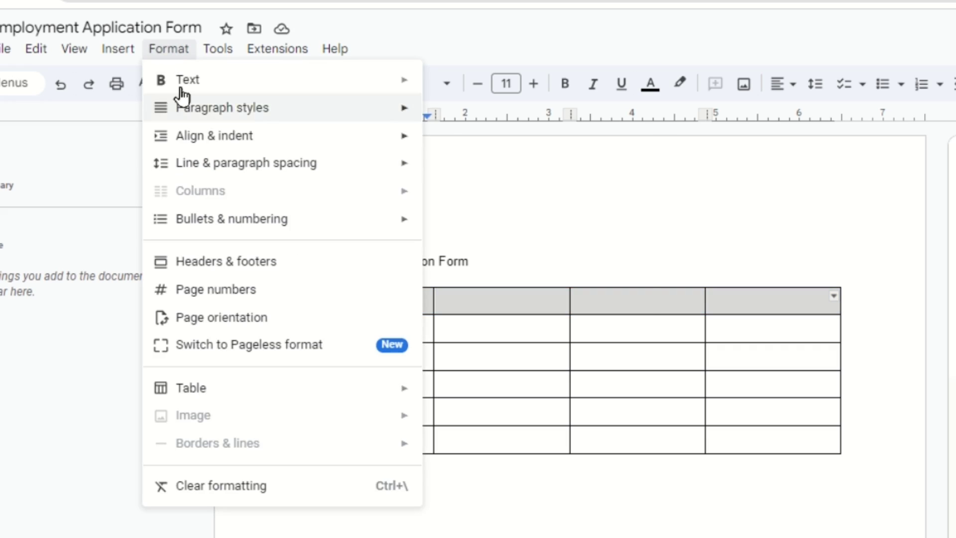
mouse_move(219, 397)
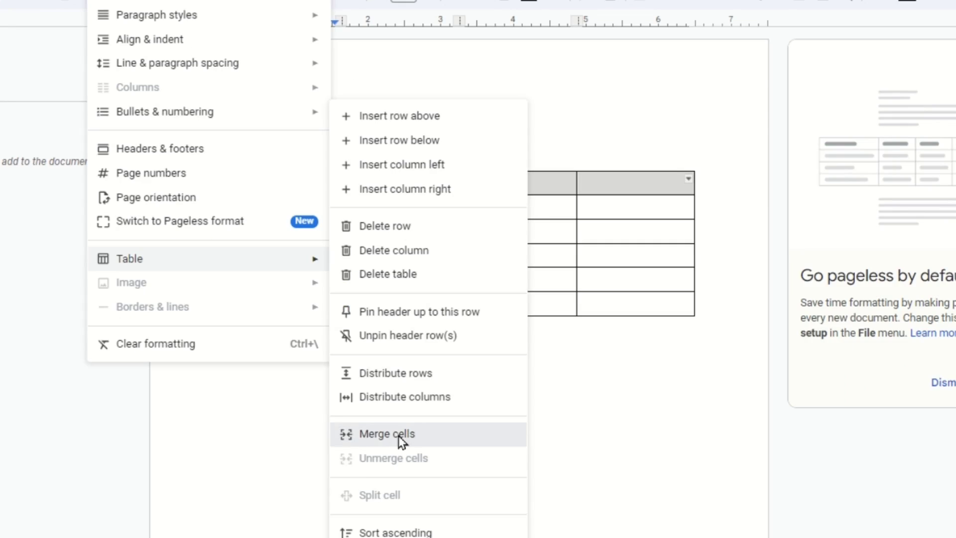
click(398, 435)
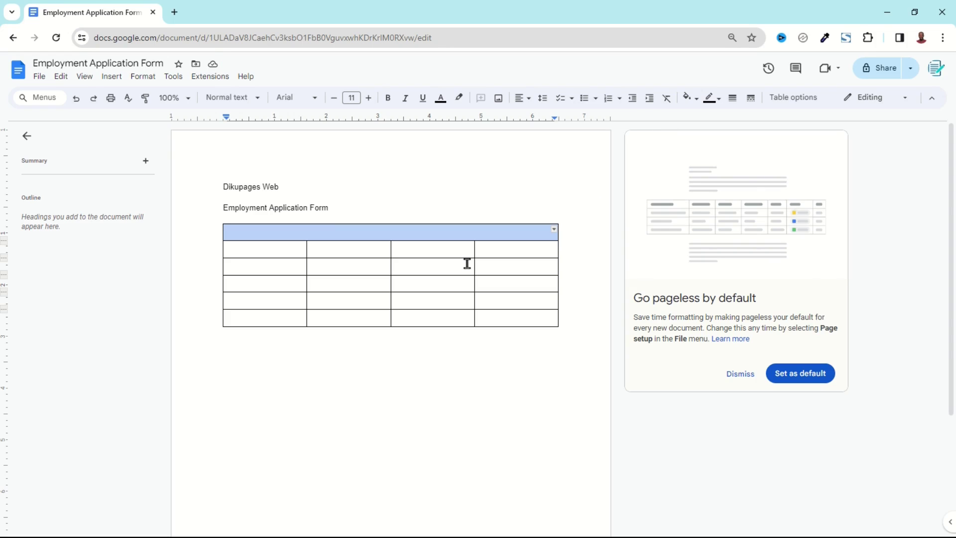
text(Persona)
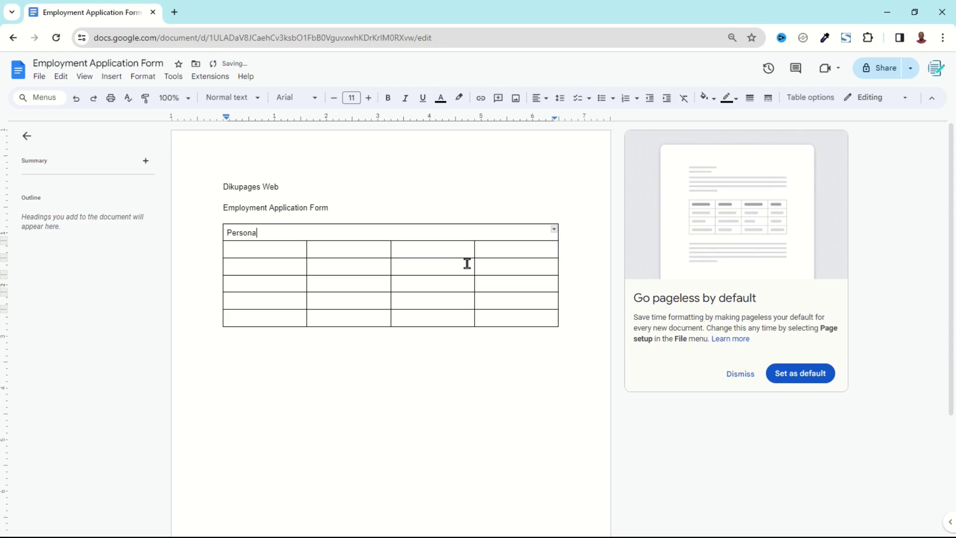
text(l Information)
Step: Merge the four cells of the second row and label it "Name"
drag(261, 245, 518, 249)
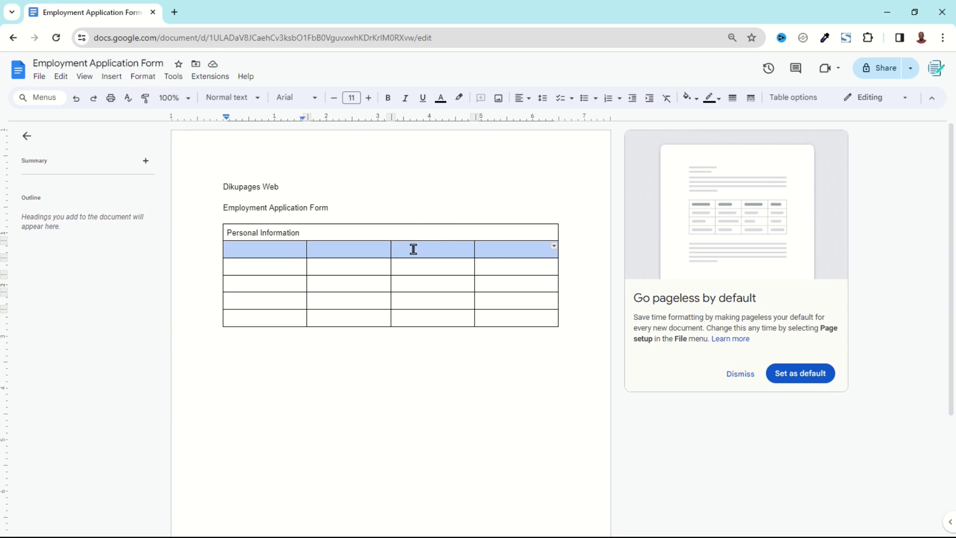
right_click(440, 253)
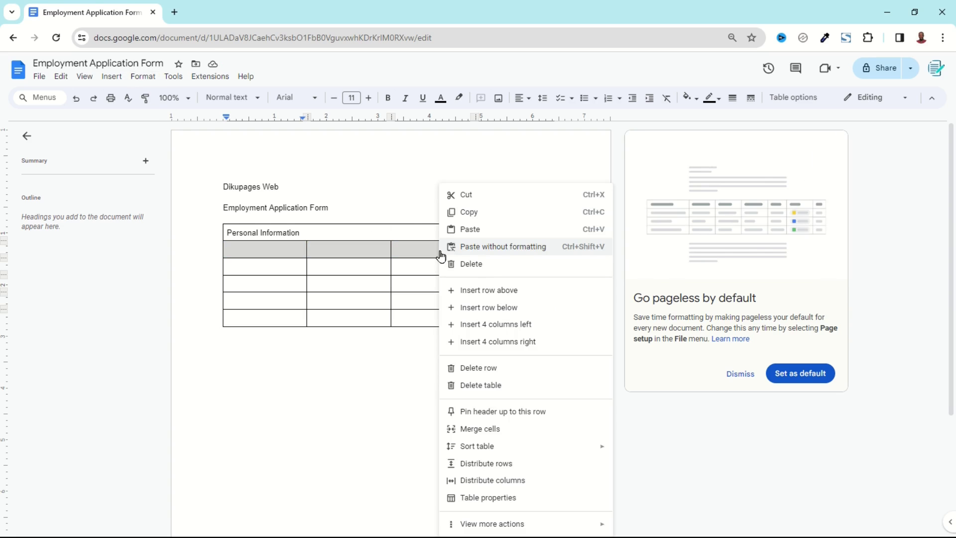
click(498, 429)
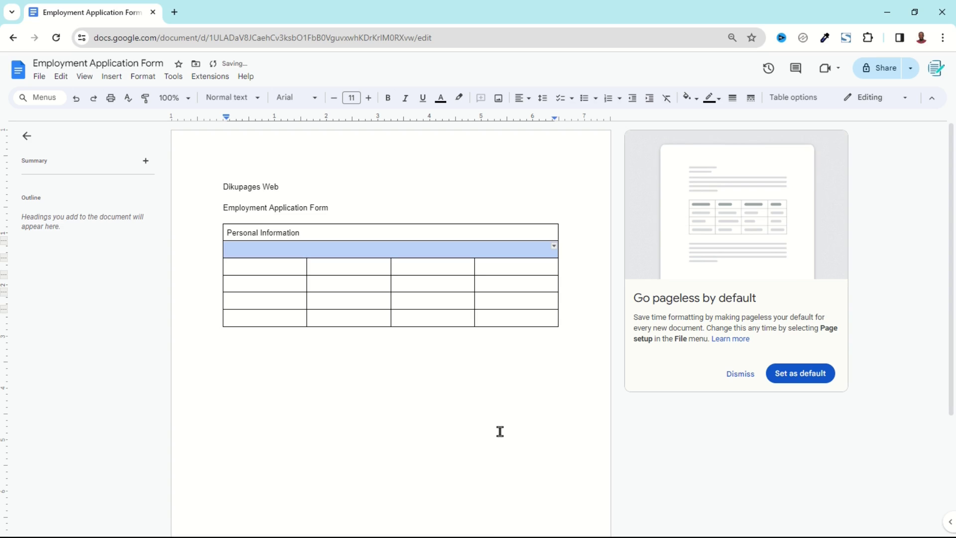
text(Name)
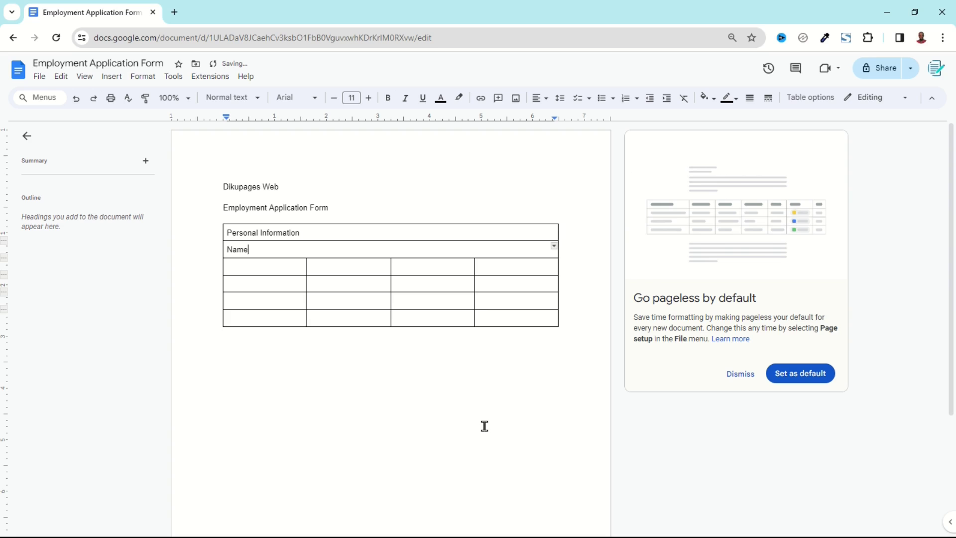
Step: Fill the third row's four cells with the labels "Address", "City", "State" and "Zip Code"
click(263, 263)
text(Address)
key(Tab)
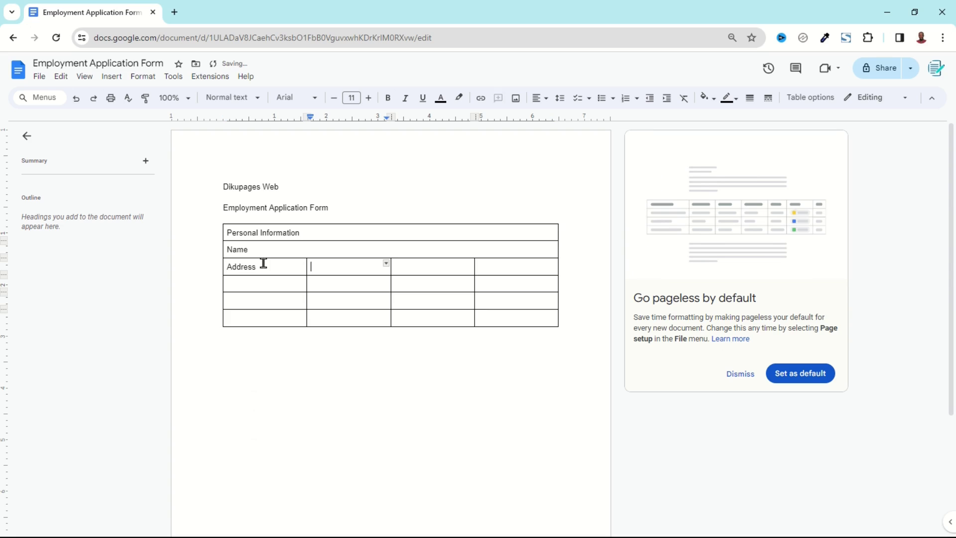
text(City)
key(Tab)
text(State)
key(Tab)
text(Zip Co)
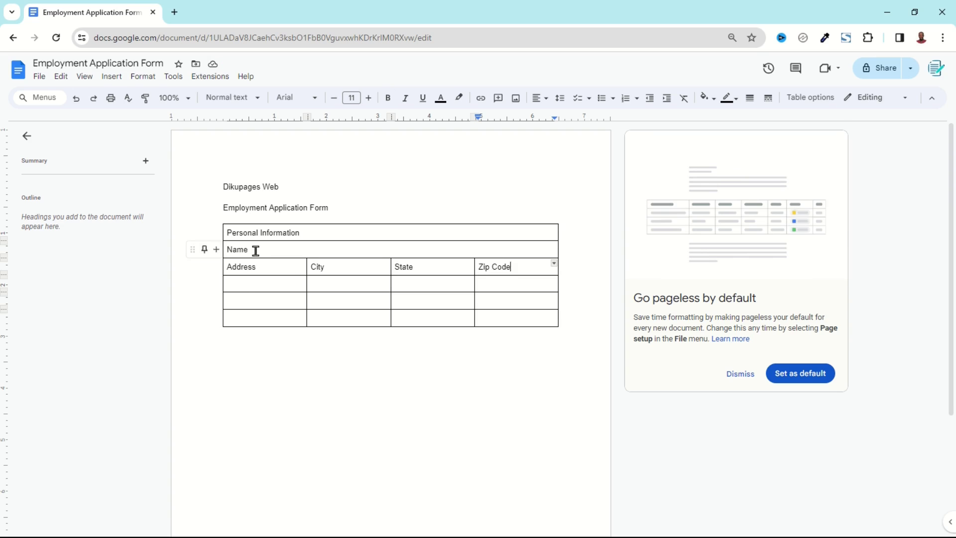
Step: Merge the first two cells of the fourth row and label the merged cell "Phone Number"
drag(250, 279, 342, 280)
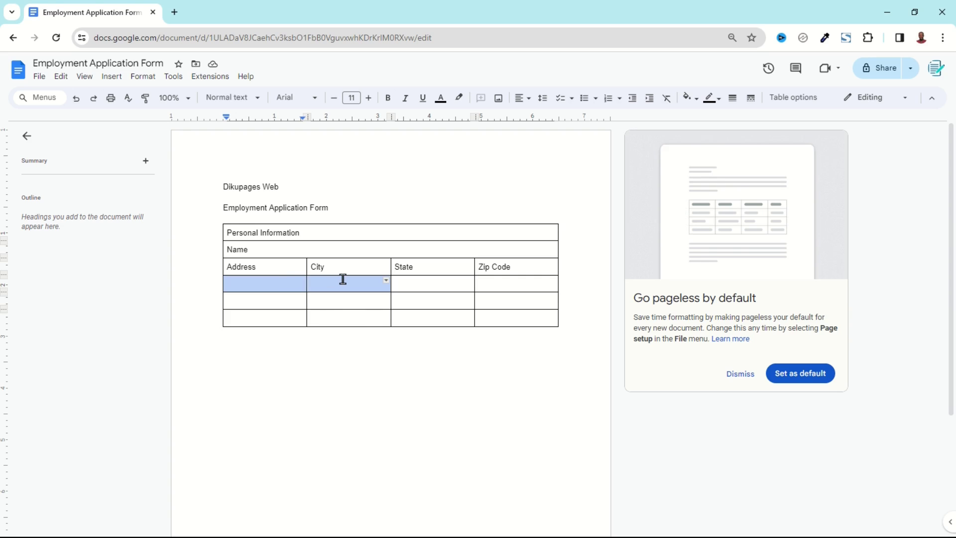
right_click(342, 281)
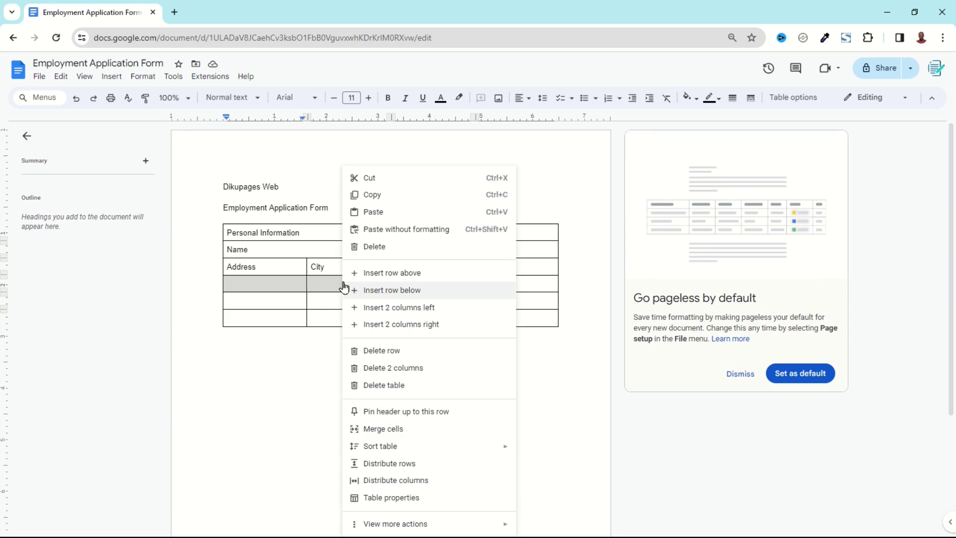
click(396, 431)
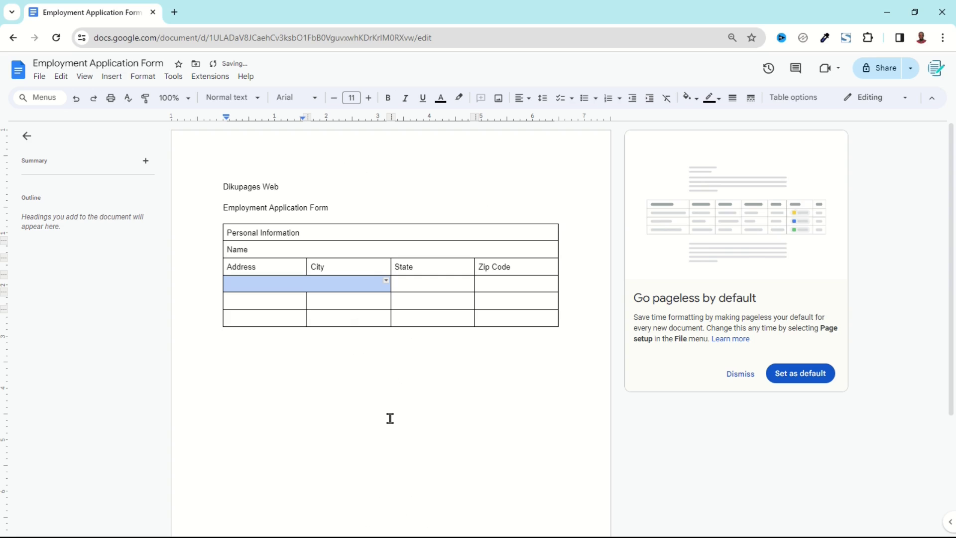
text(Phone Number)
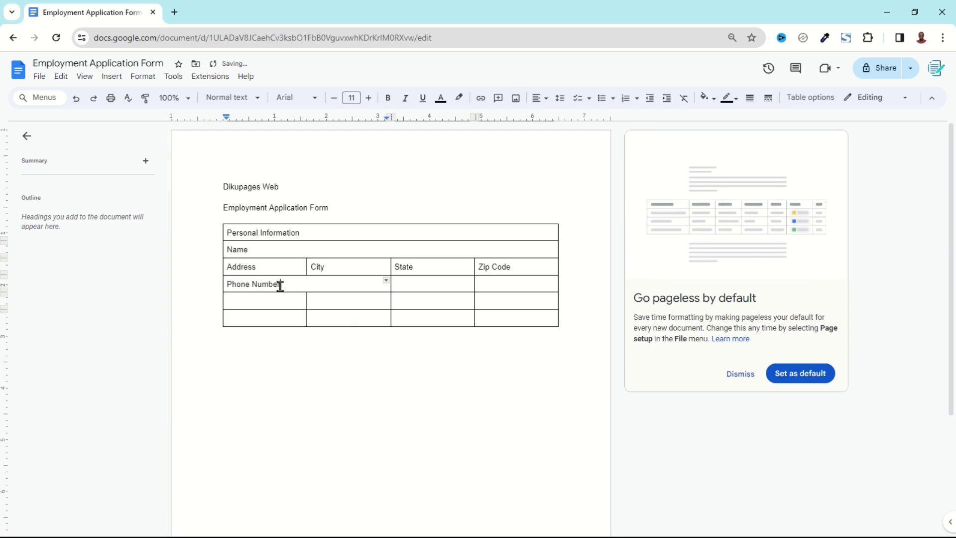
Step: Merge the last two cells of the fourth row and label the merged cell "Email"
key(Tab)
drag(416, 282, 498, 282)
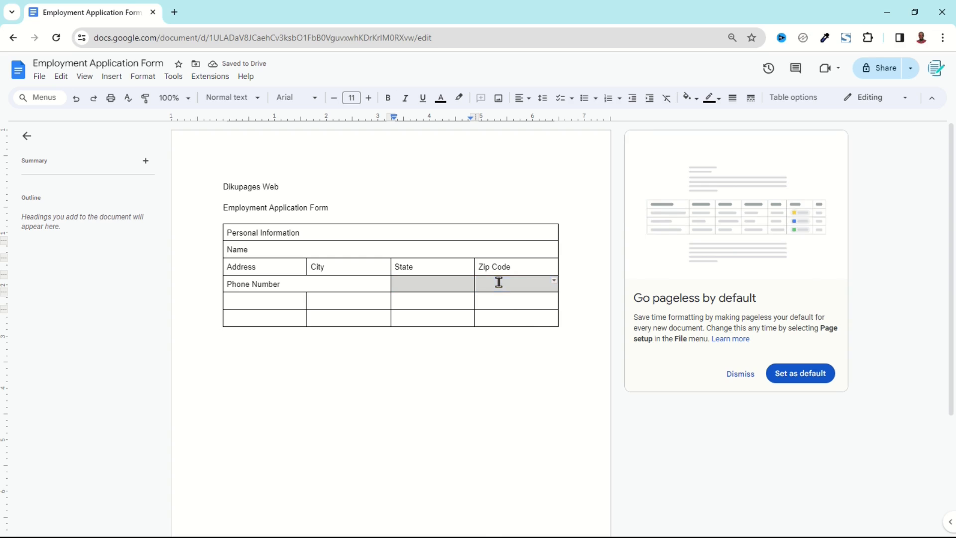
right_click(498, 282)
click(551, 429)
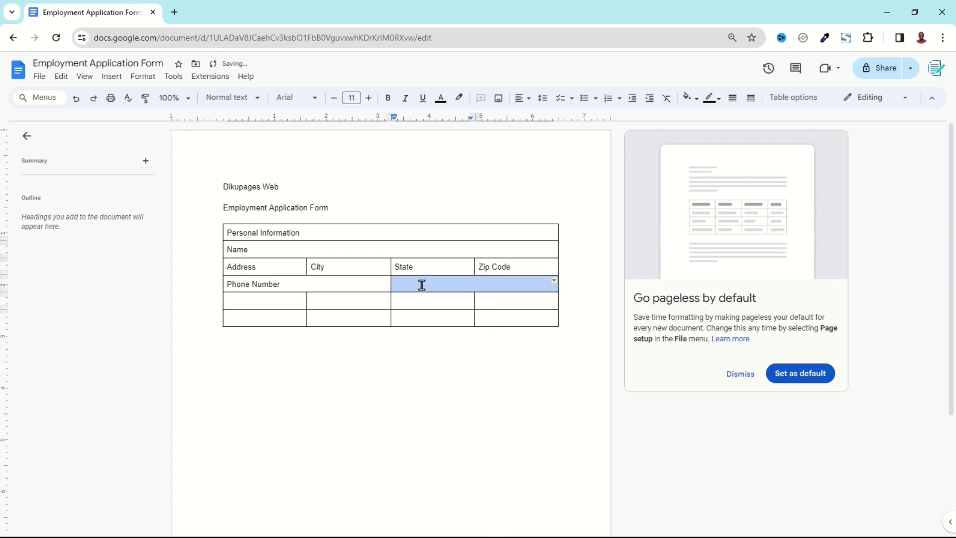
click(422, 285)
text(E)
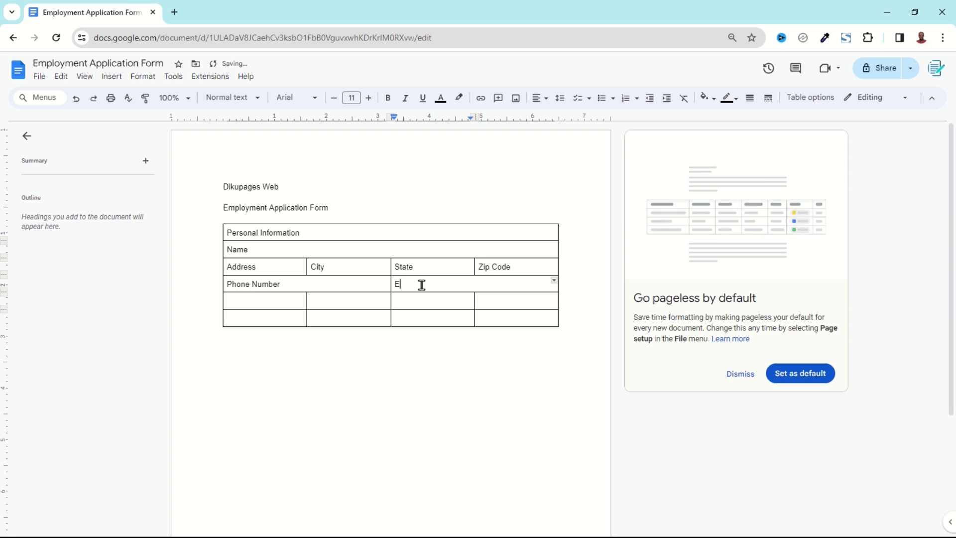
text(mail)
Step: Merge the fifth row's cells and enter "If selected for employment, are you willing to provide information for a background check?"
drag(273, 299, 506, 300)
right_click(506, 301)
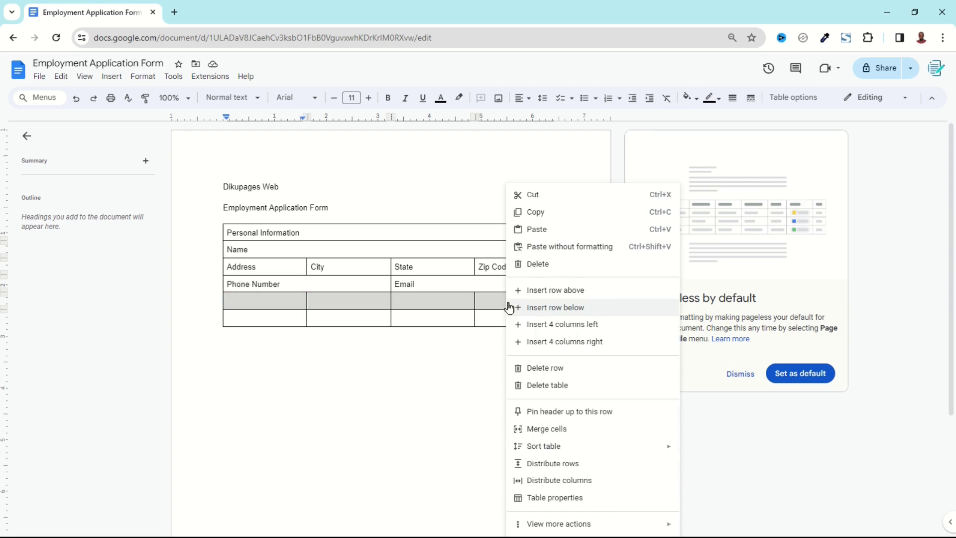
click(558, 429)
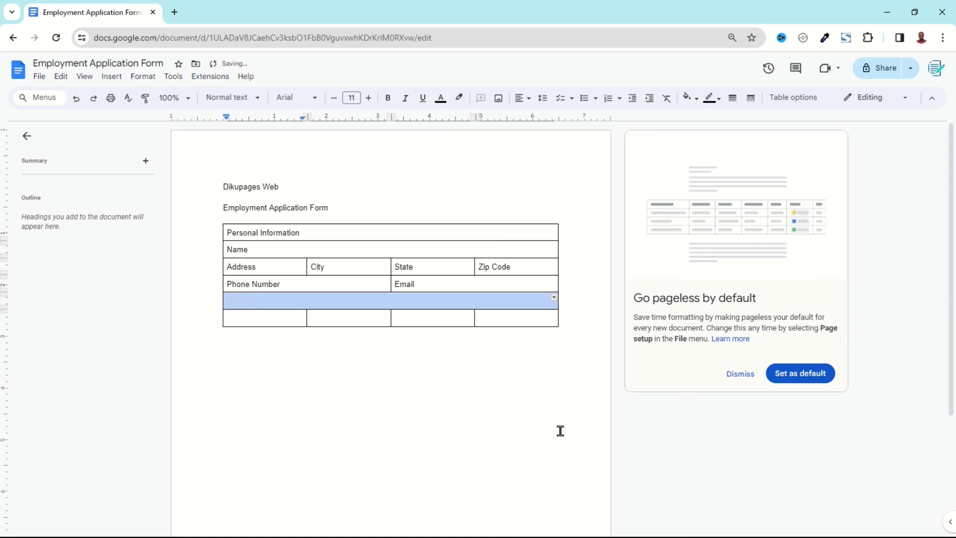
click(254, 304)
text(If selec)
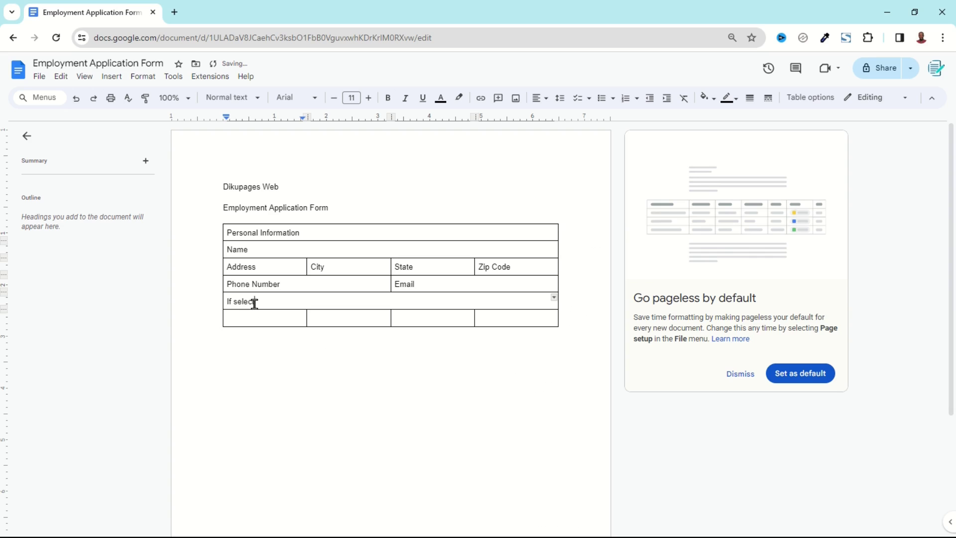
text(ted for emplo)
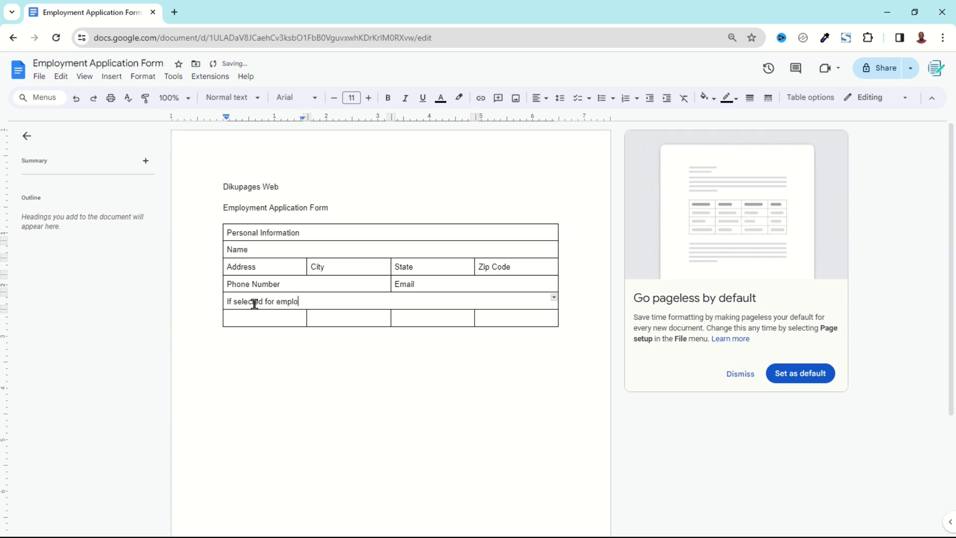
text(yment, are you willing to pr)
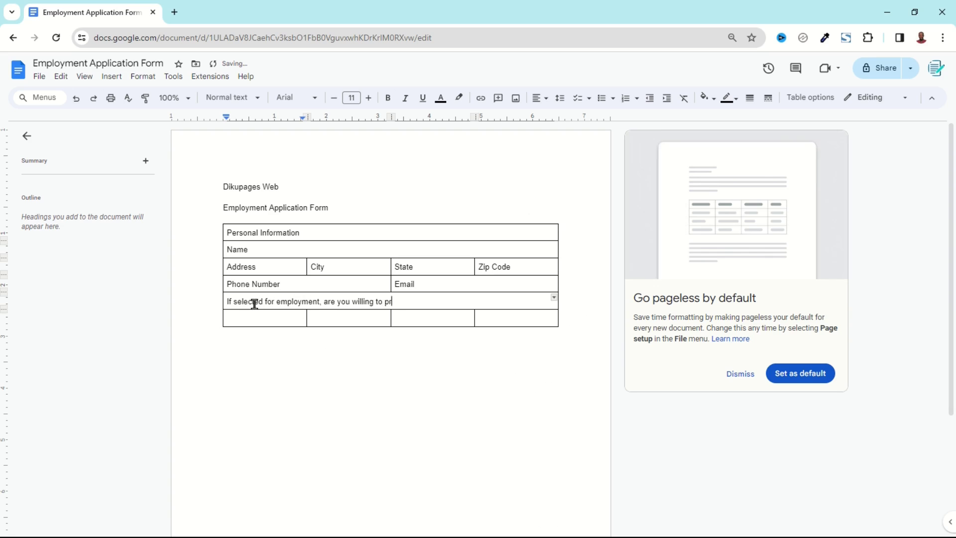
text(ovide information for a background check?)
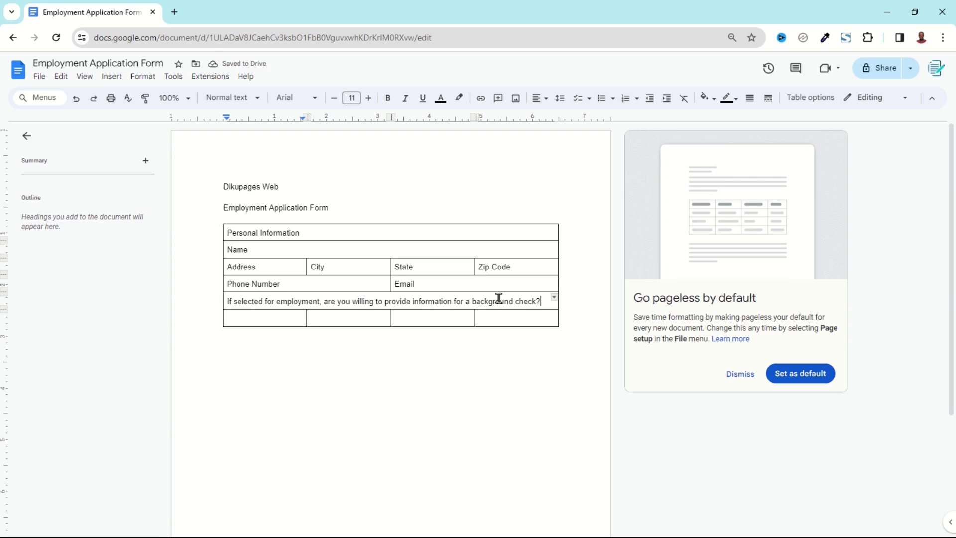
Step: Delete the empty last row and add a line with spaced options "Yes" and "No" below the background-check question
key(Return)
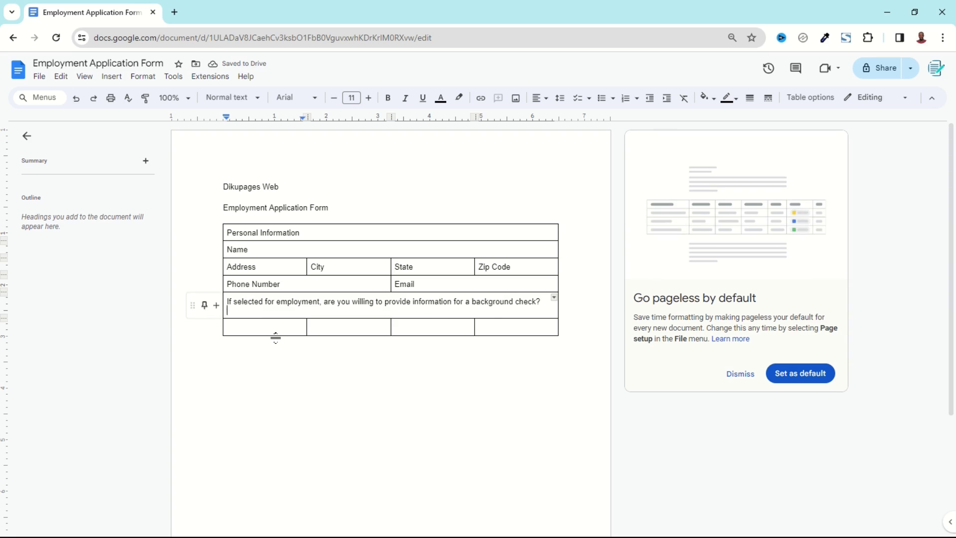
click(424, 327)
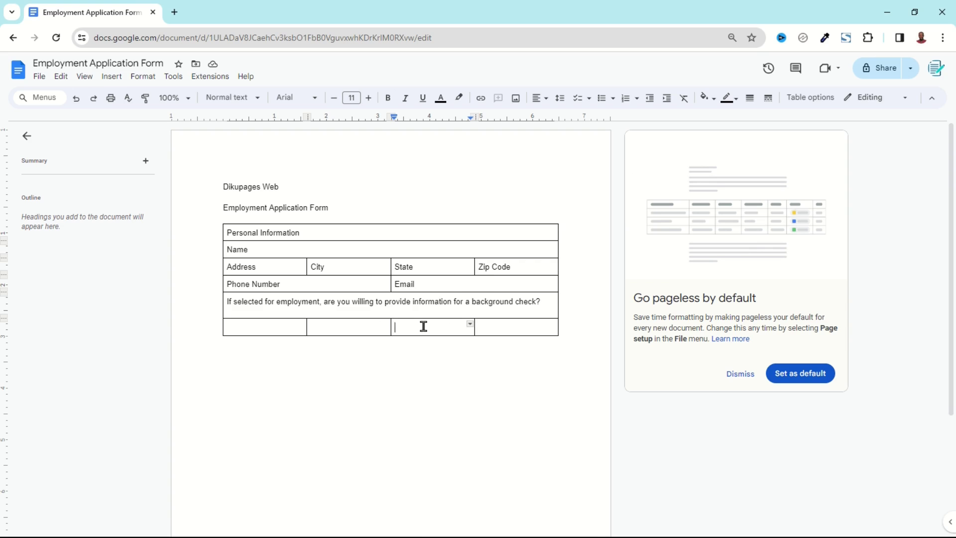
right_click(424, 326)
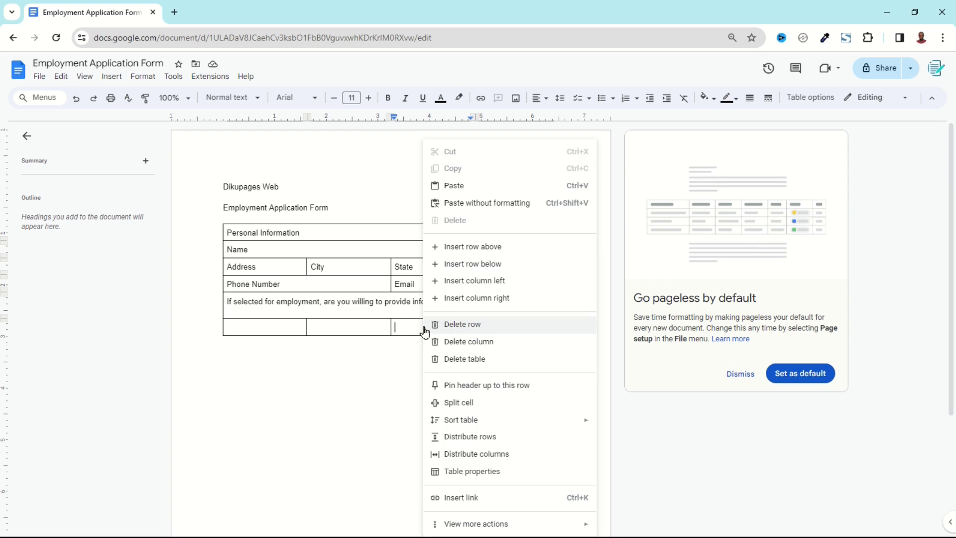
click(485, 325)
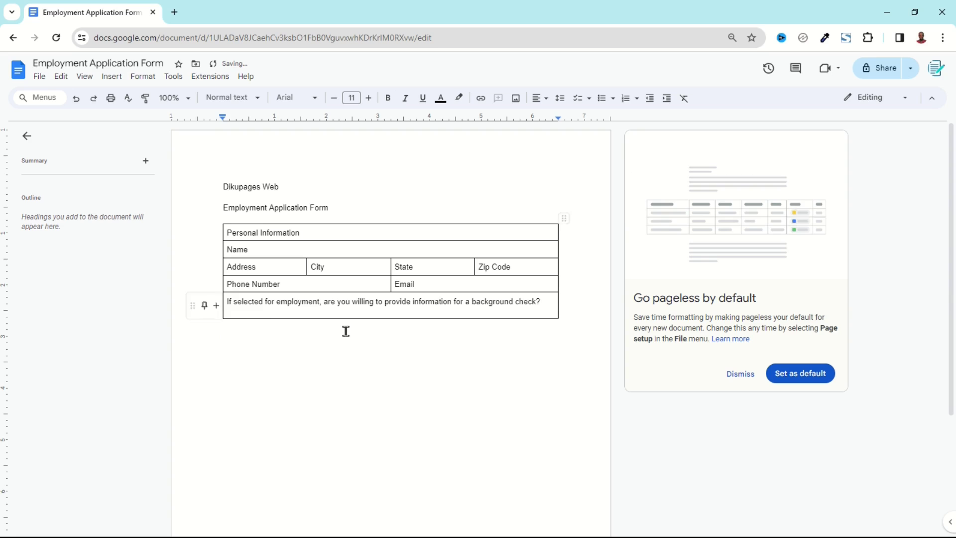
click(250, 308)
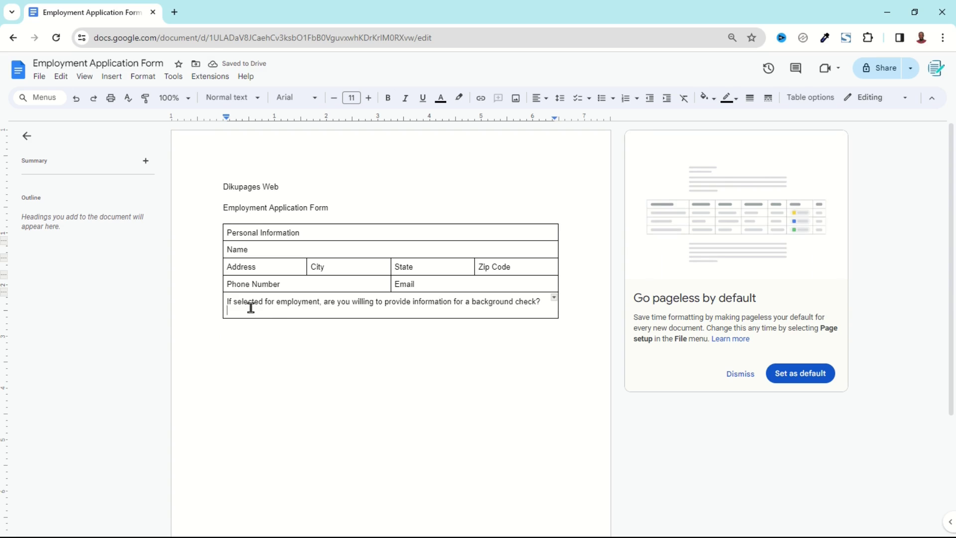
text(Yes No)
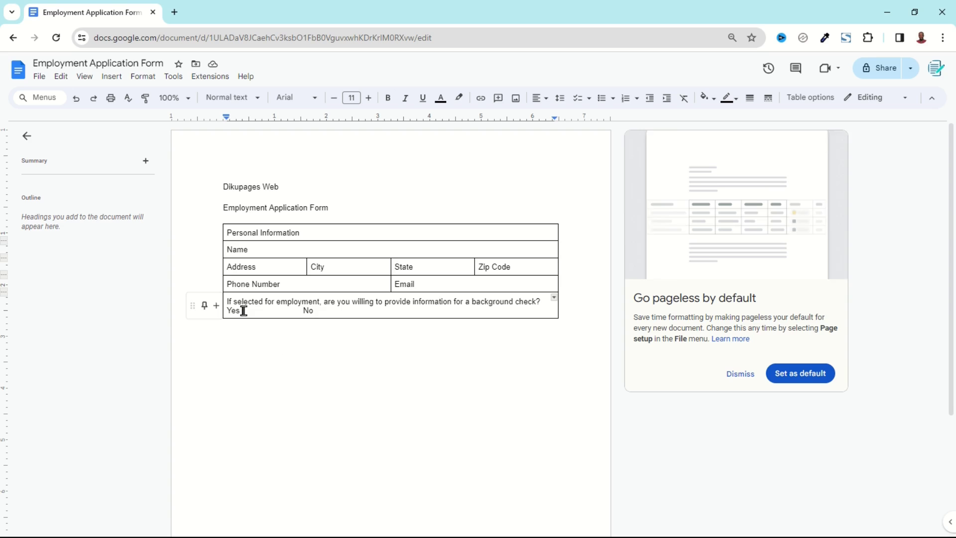
Step: Start a new drawing for the "Yes" option and draw a small rectangle-shape checkbox in it
click(112, 77)
mouse_move(163, 131)
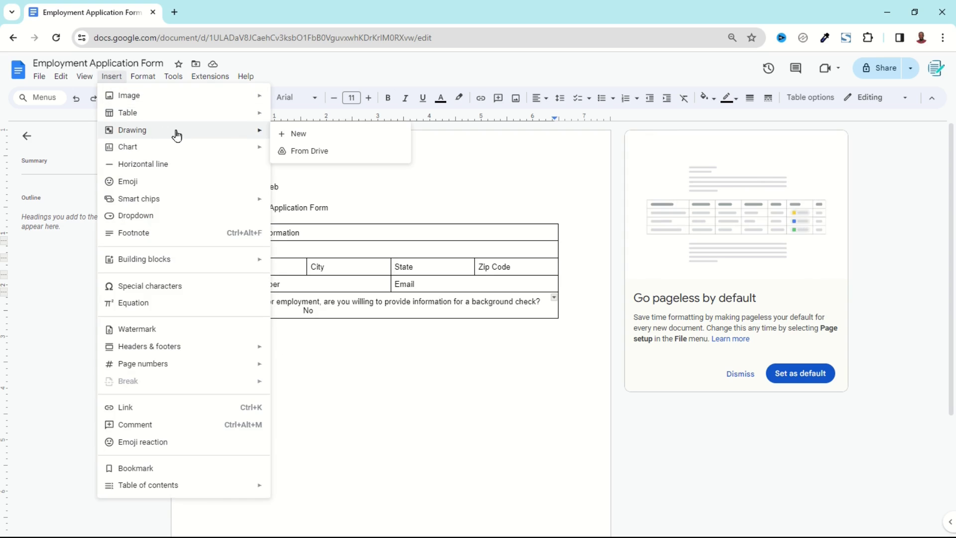
click(300, 133)
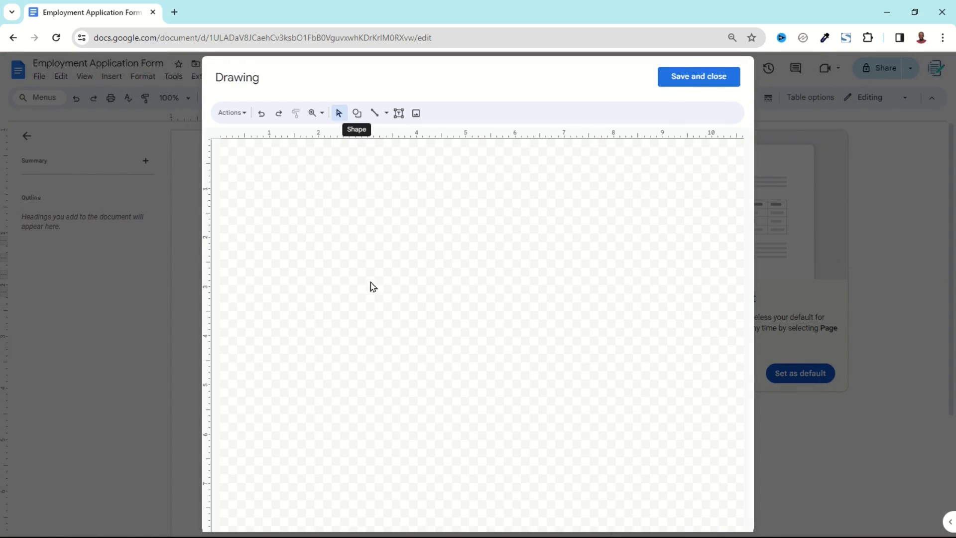
click(356, 113)
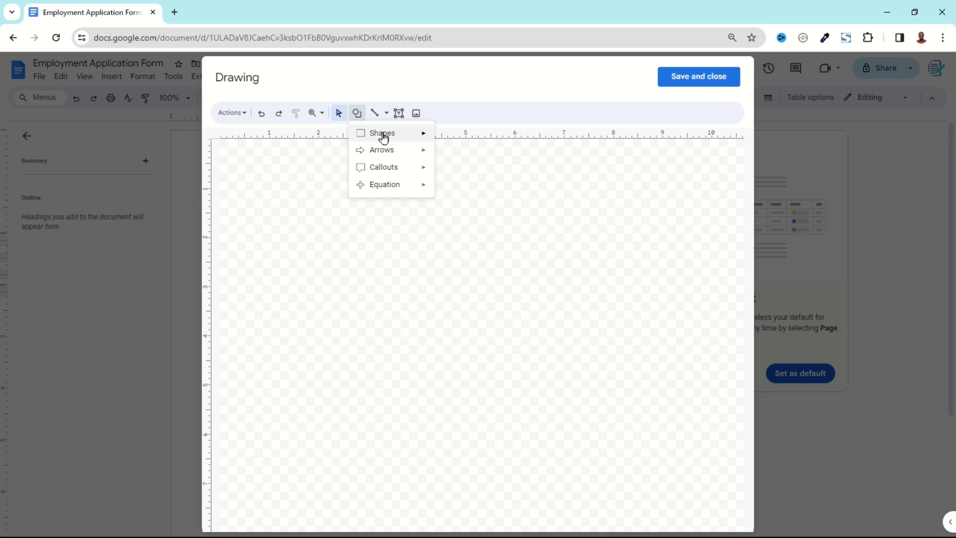
mouse_move(381, 135)
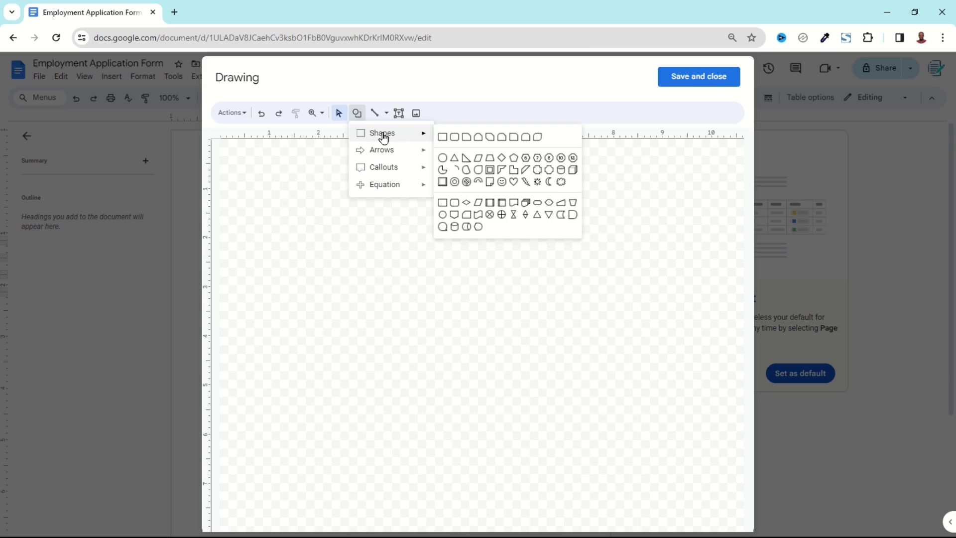
click(441, 139)
drag(366, 197, 380, 209)
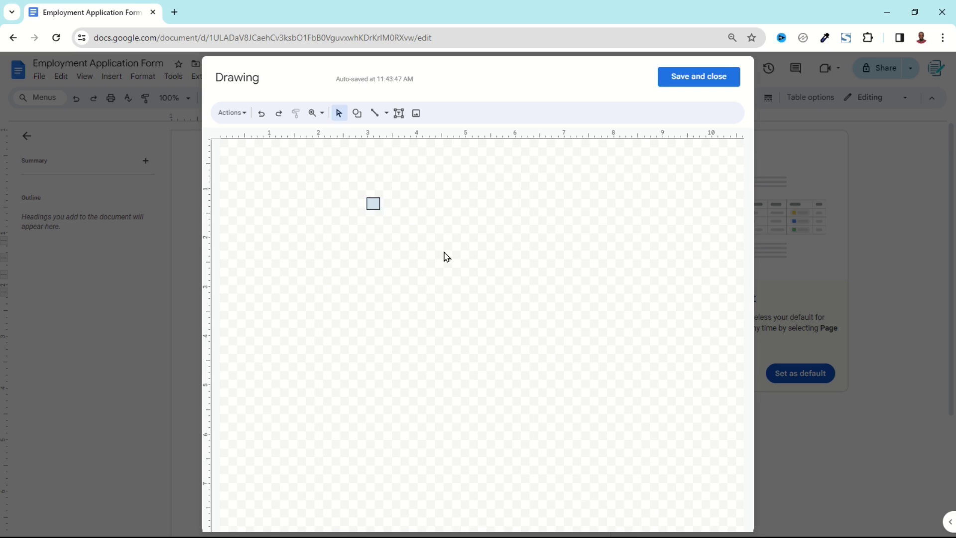
Step: Make the square's fill transparent and save the drawing into the document beside "Yes"
click(373, 203)
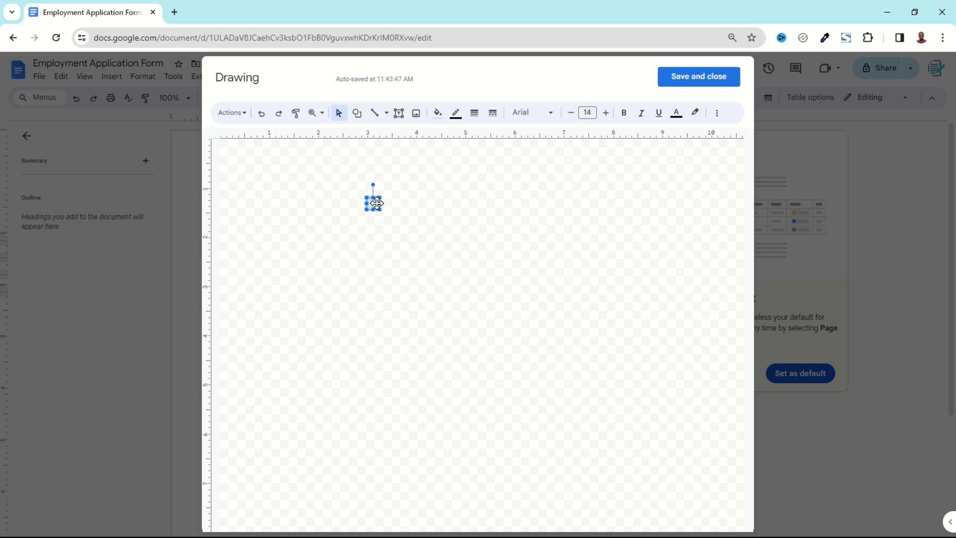
click(438, 113)
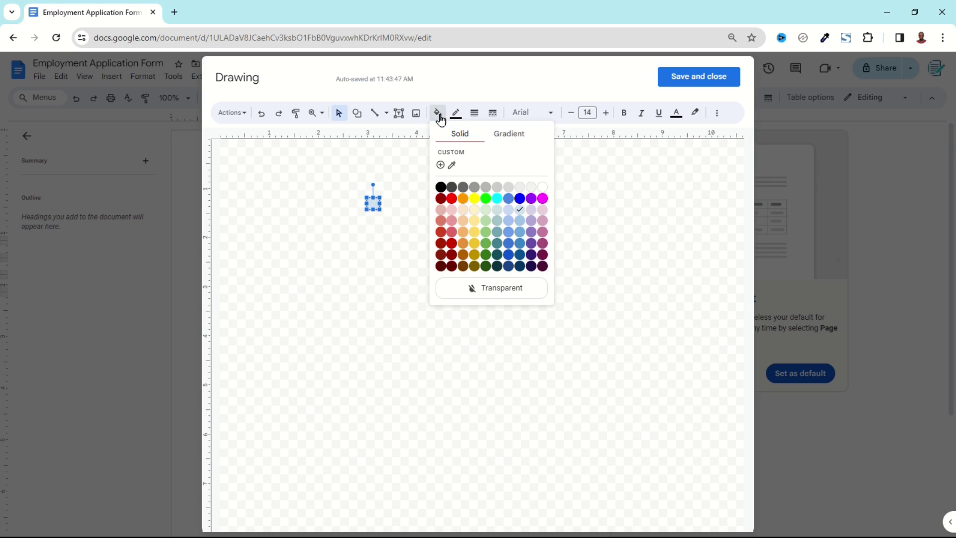
click(482, 290)
click(453, 262)
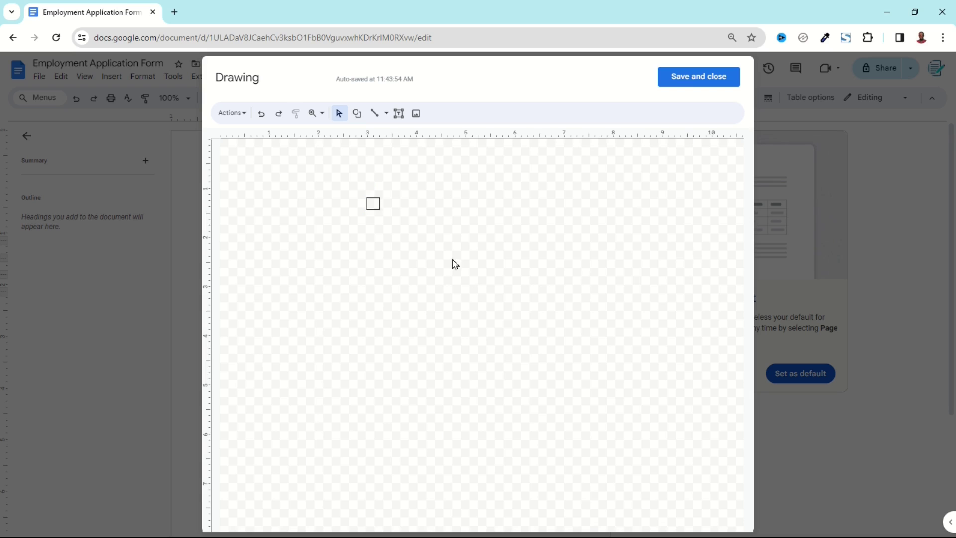
click(381, 202)
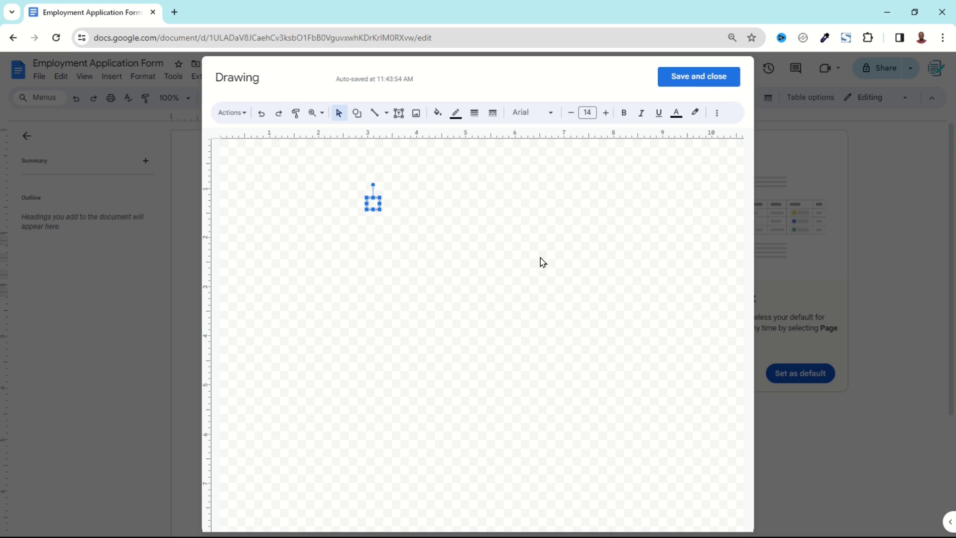
click(694, 81)
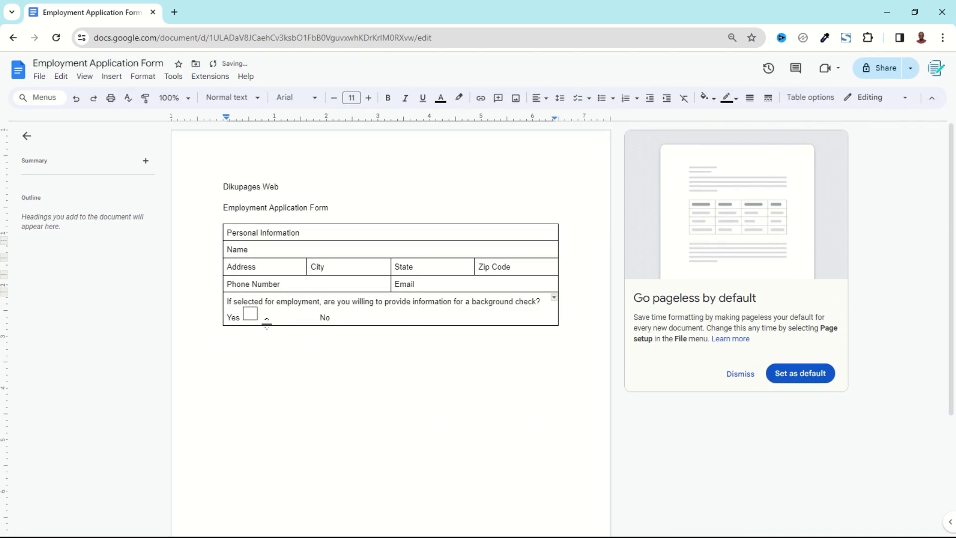
Step: Shrink the checkbox beside "Yes" slightly and place a copy of it beside "No"
click(249, 314)
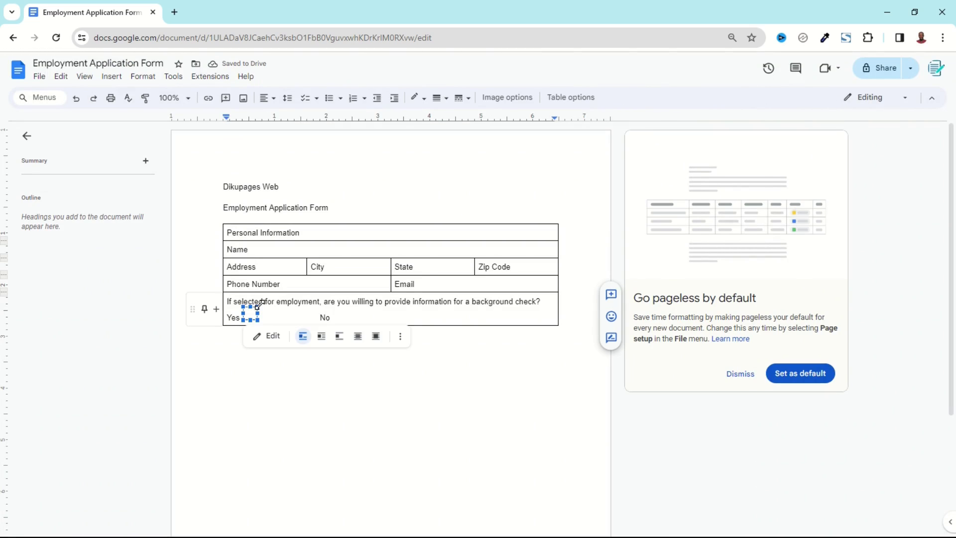
drag(249, 312, 253, 309)
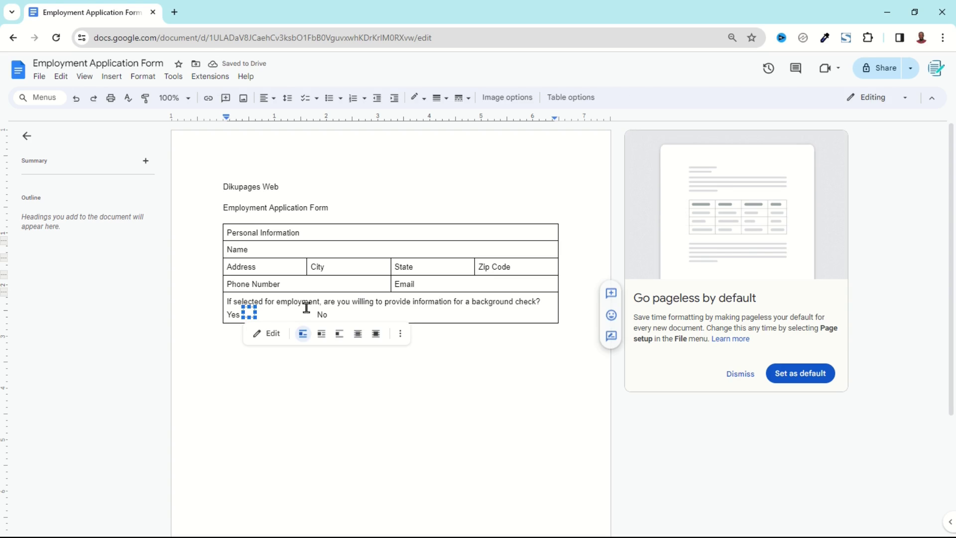
right_click(249, 315)
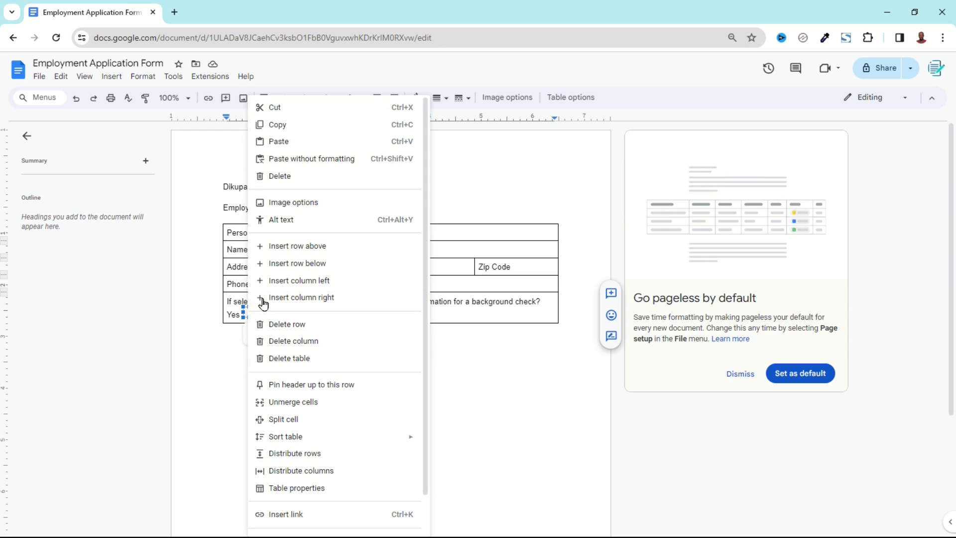
click(296, 128)
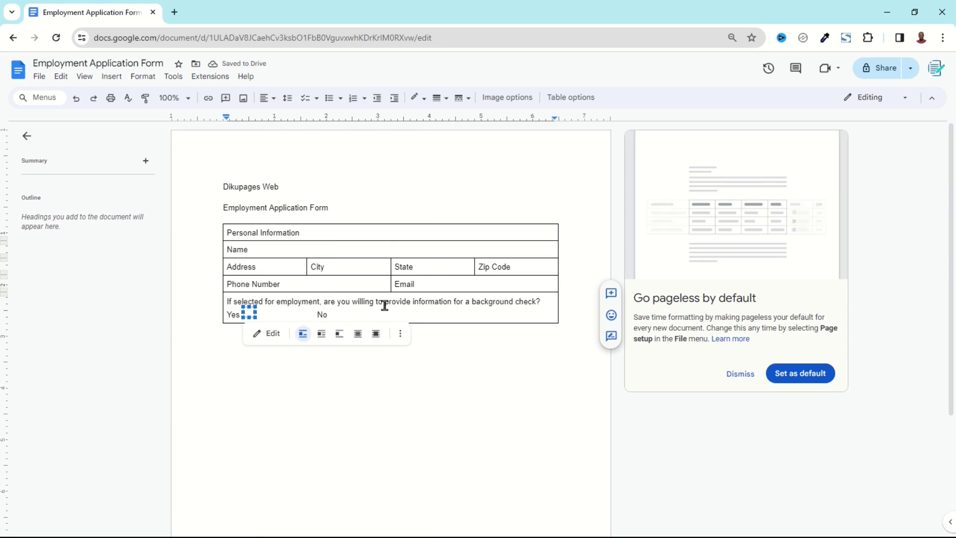
click(354, 315)
right_click(347, 315)
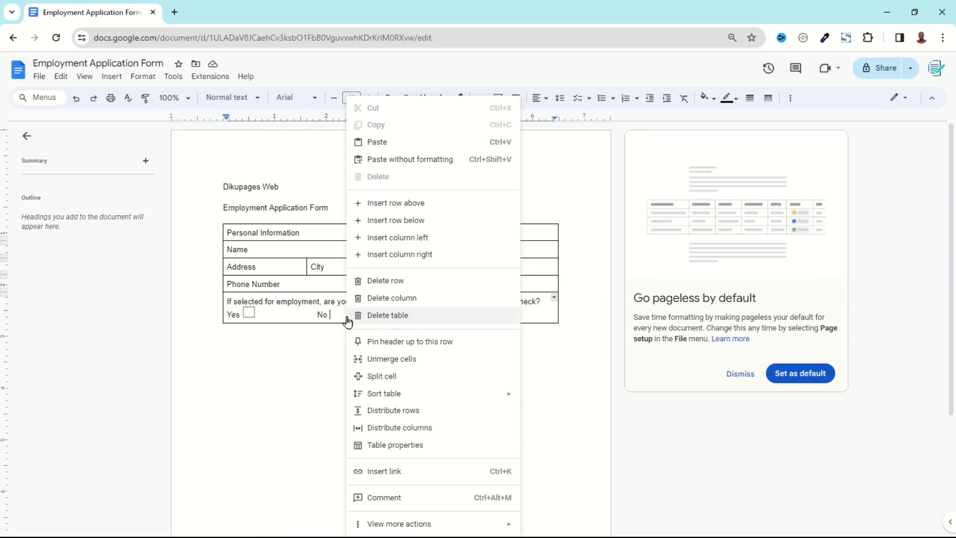
click(385, 144)
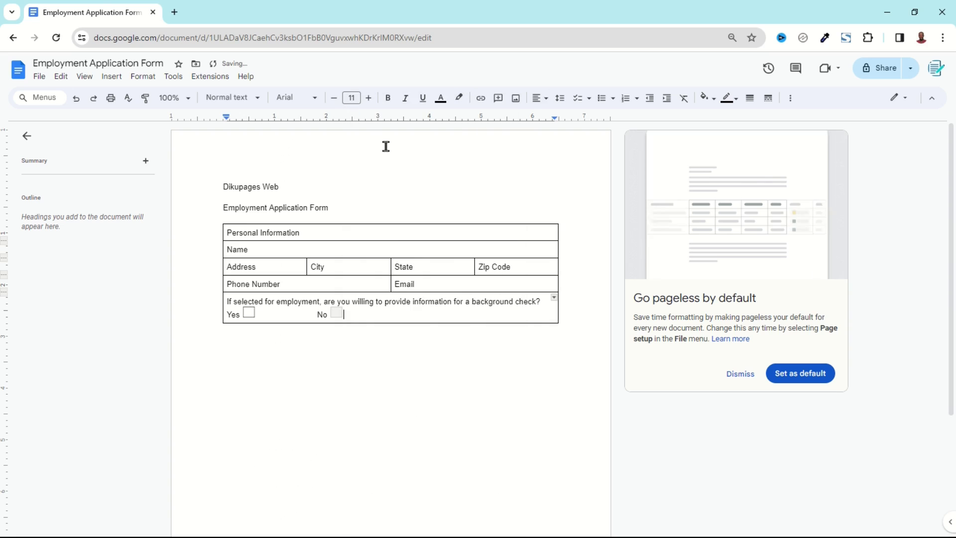
click(299, 313)
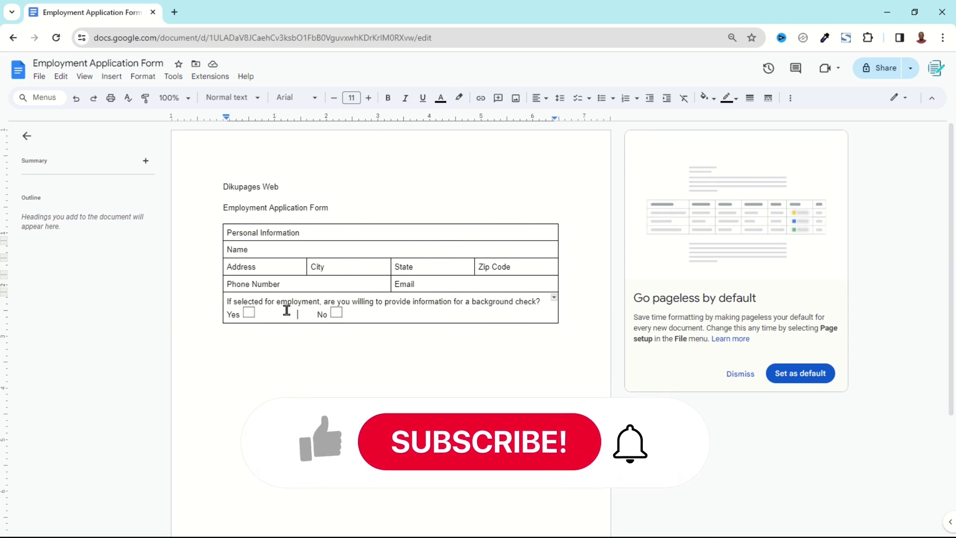
Step: Add a blank line below the Personal Information table, check the reference image, and insert a 3 x 3 table there
click(269, 374)
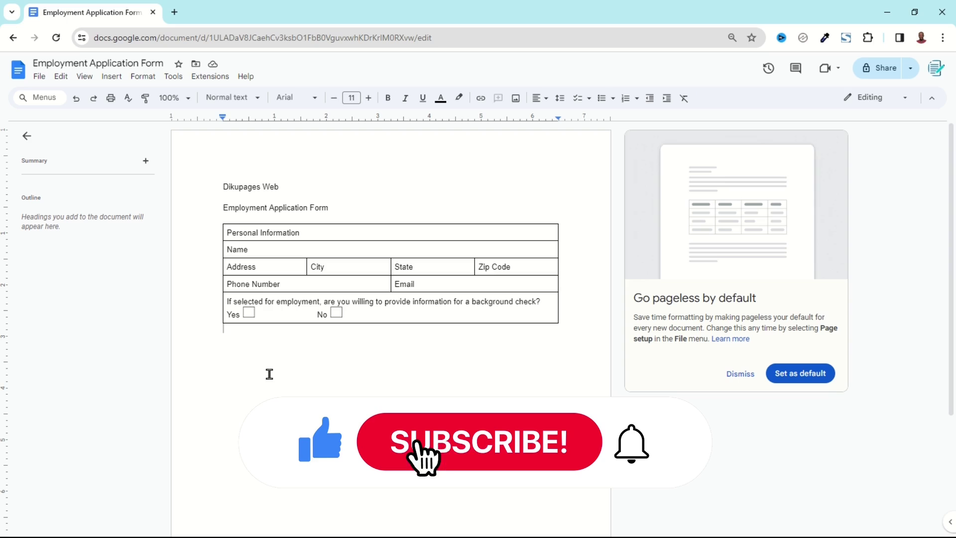
key(Return)
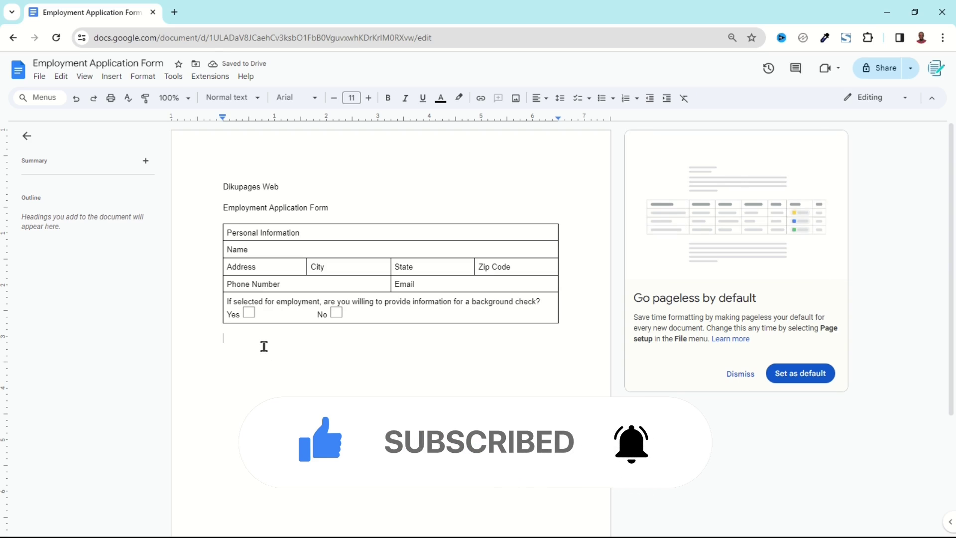
key(alt+Tab)
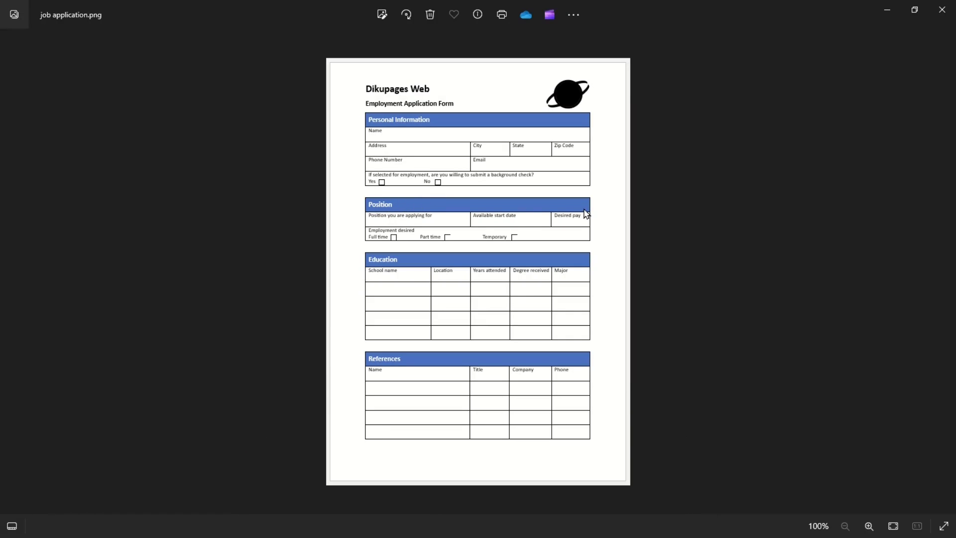
key(alt+Tab)
click(111, 77)
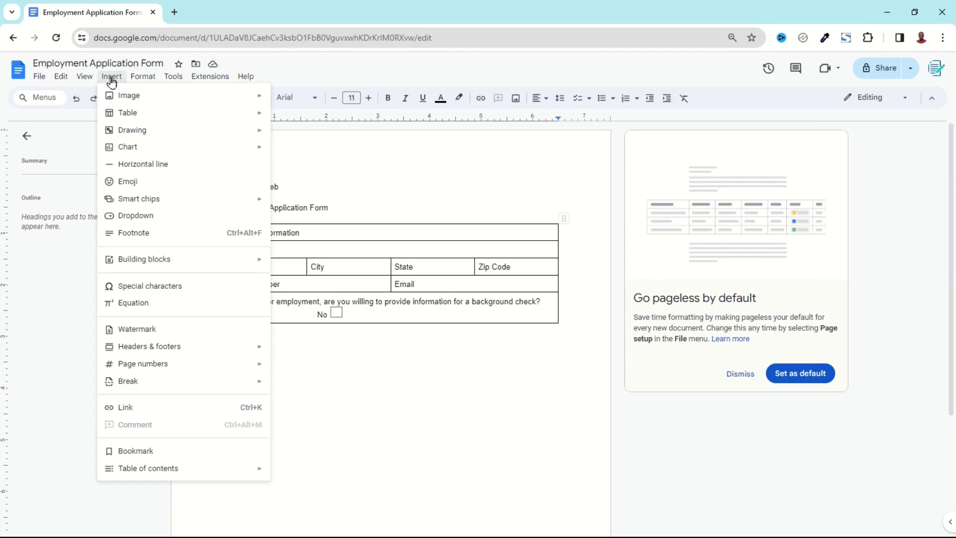
mouse_move(125, 114)
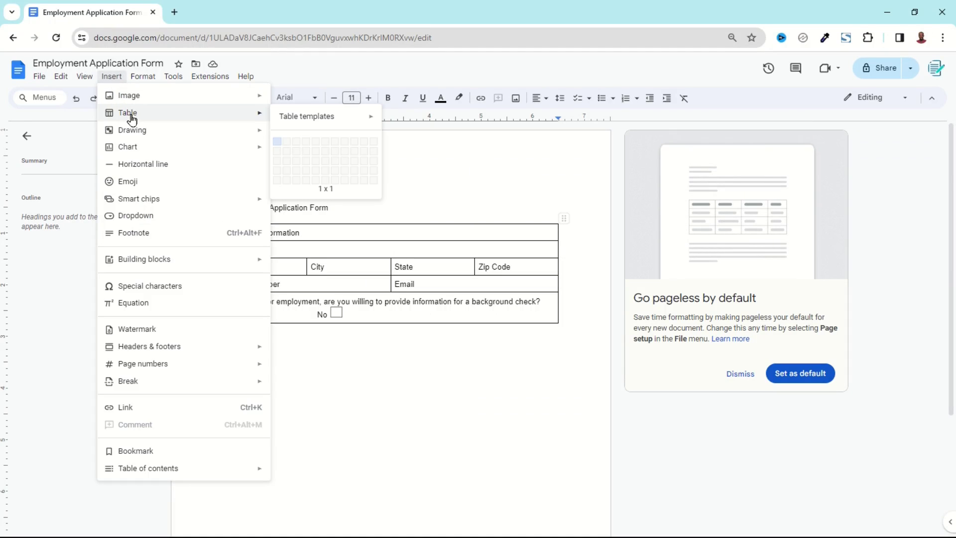
click(295, 160)
Step: Merge the three cells of the new table's first row and enter the heading "Position"
drag(249, 353, 517, 348)
right_click(518, 353)
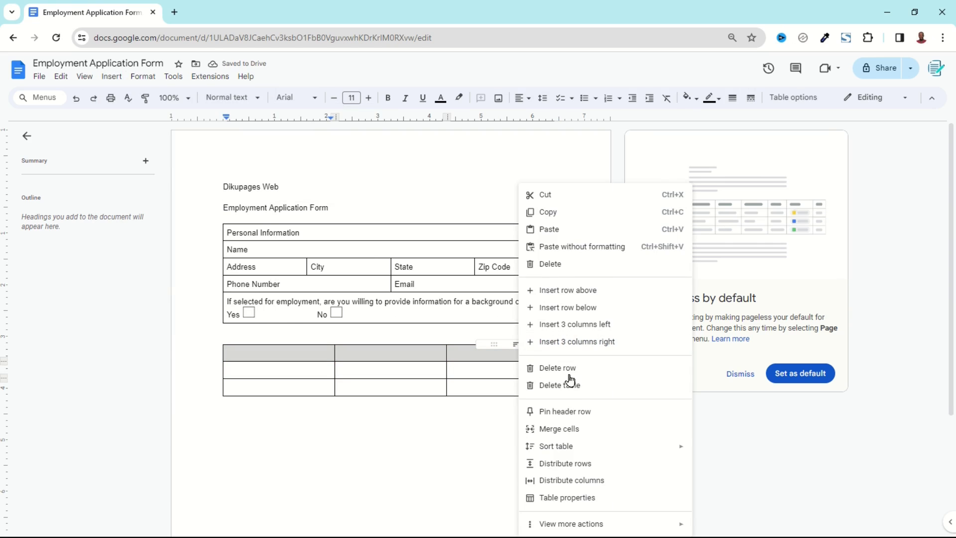
click(566, 429)
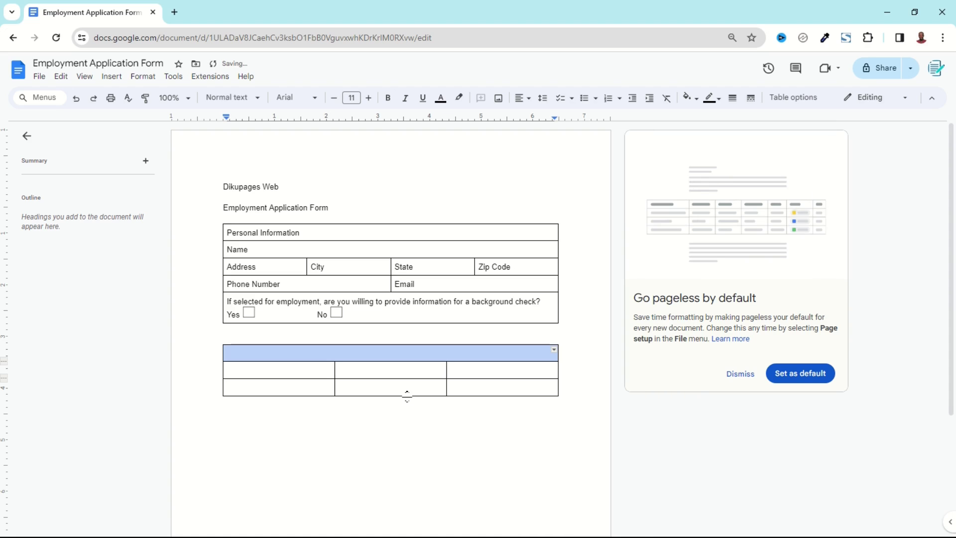
text(Position)
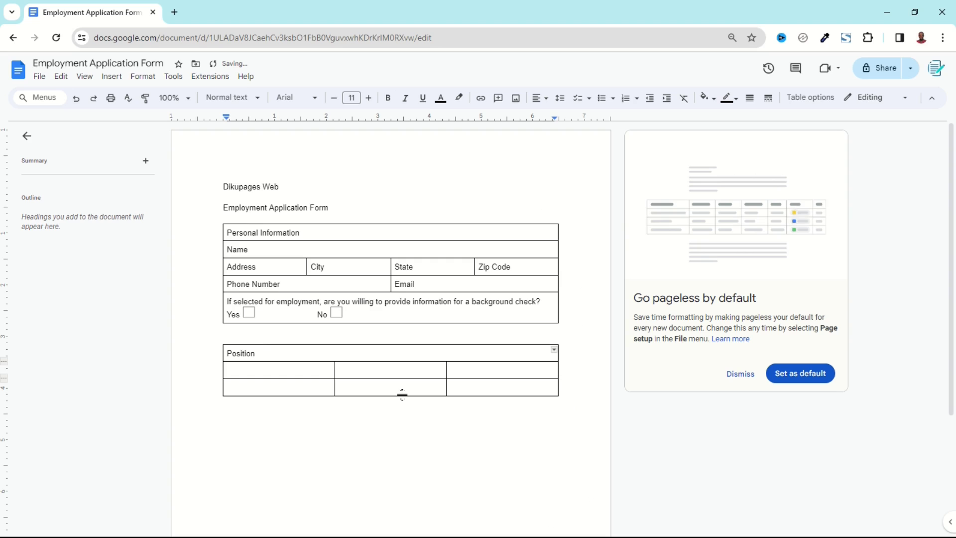
Step: Label the first cell of the Position table's second row "Position you are applying for" and go to the cell beside it
key(Tab)
text(Posi)
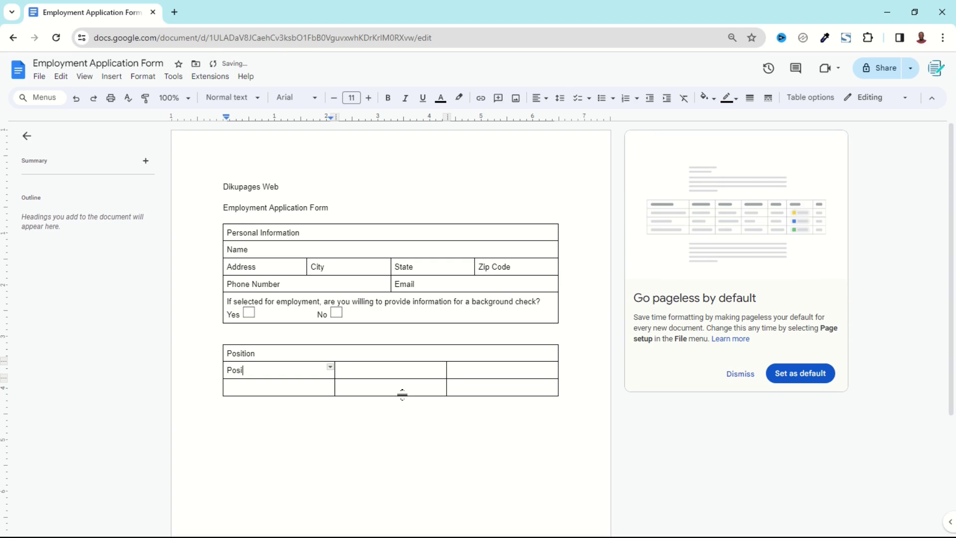
text(tion you)
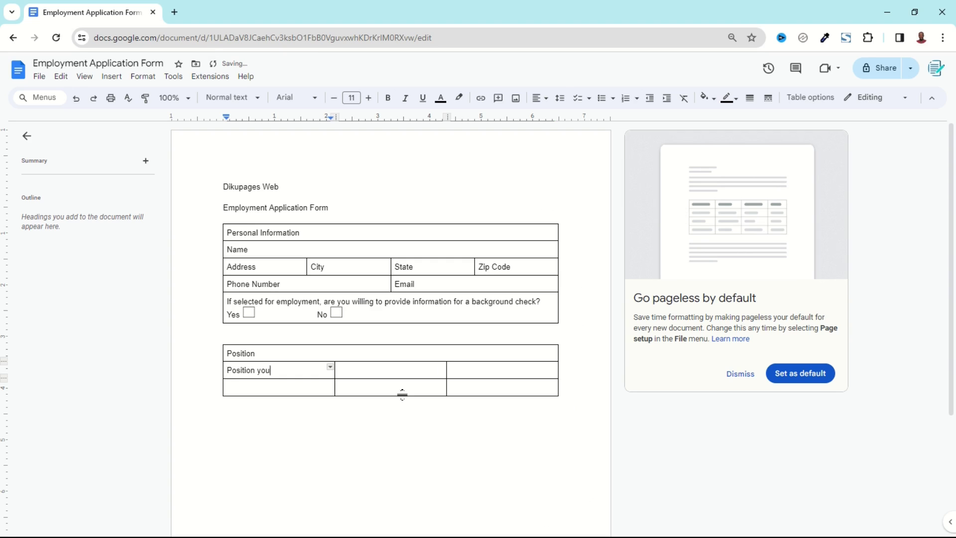
text( are appl)
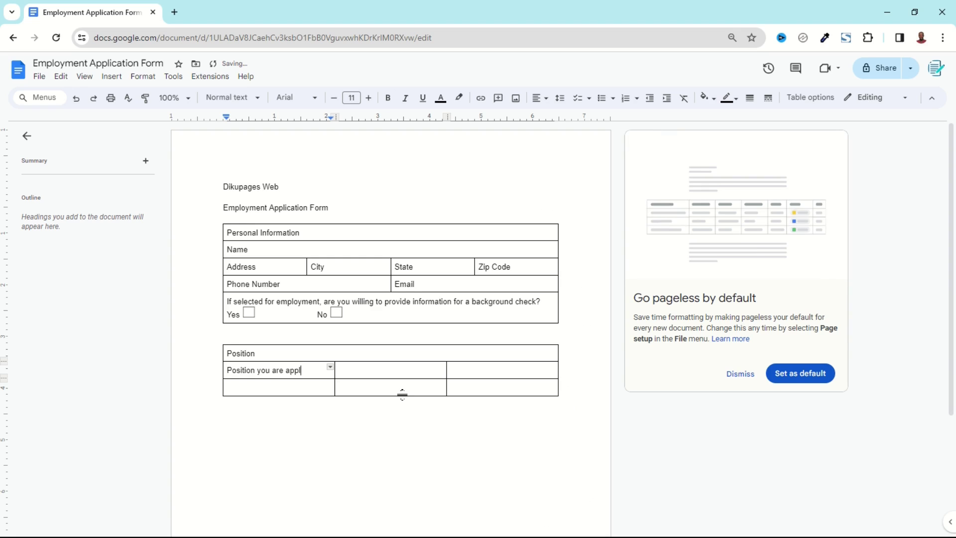
text(ying for)
click(387, 373)
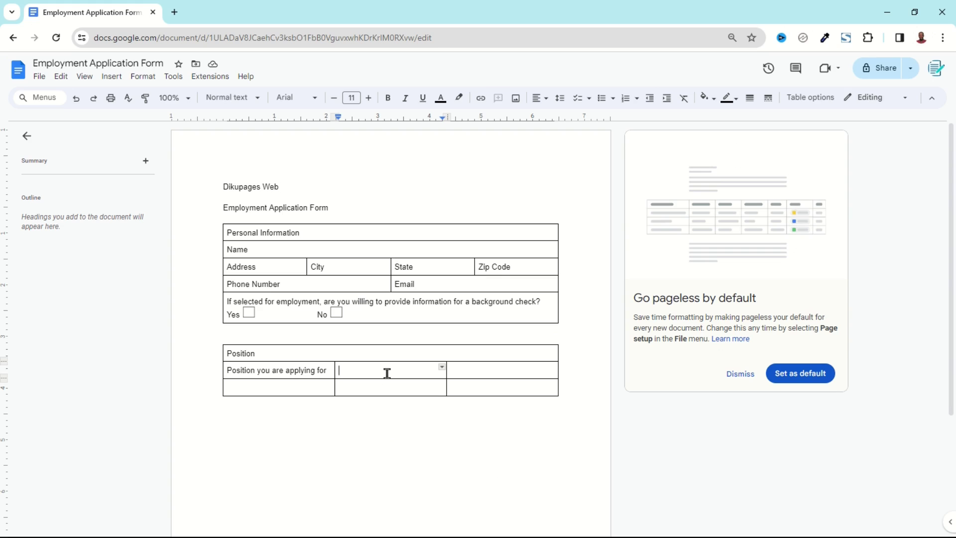
Step: Label the remaining two cells of the Position table's second row "Available start date" and "Desired pay"
text(Available start da)
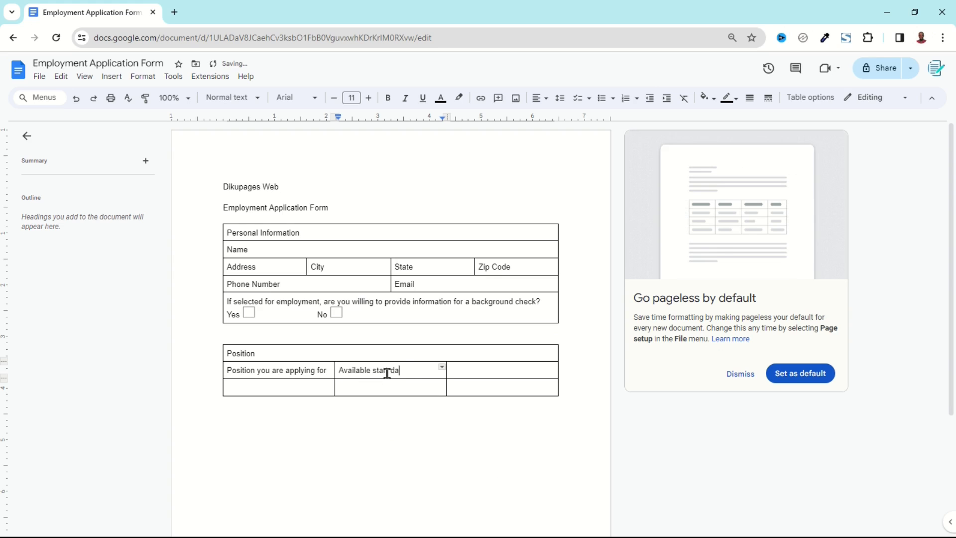
text(te)
key(Tab)
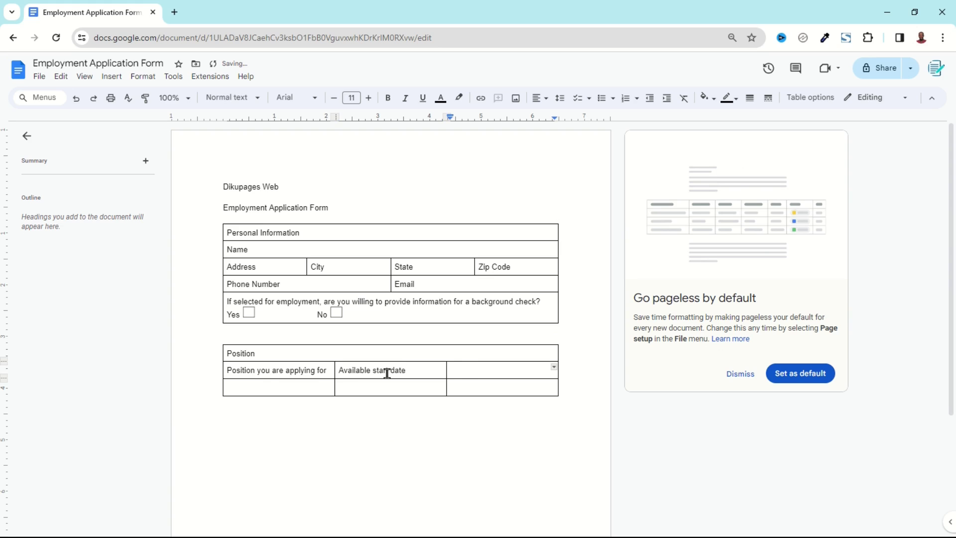
text(Desired pay)
Step: Enter "Employment desired" in the first cell of the Position table's third row and merge that row's three cells
click(283, 390)
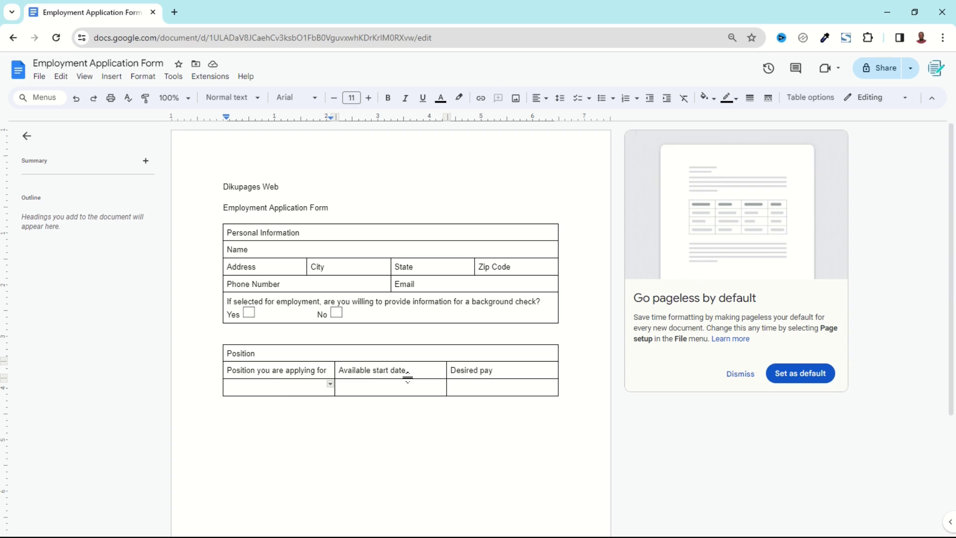
text(em)
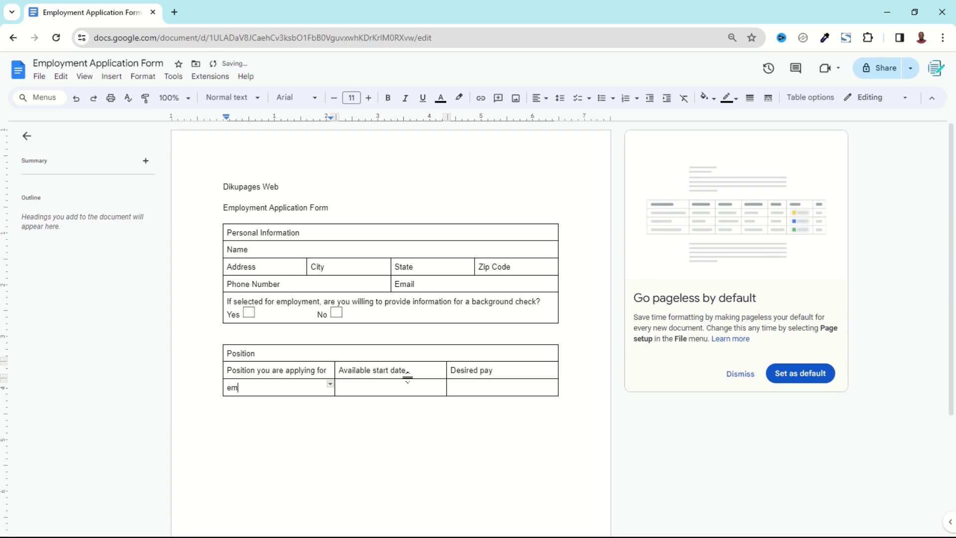
text(ployment desired)
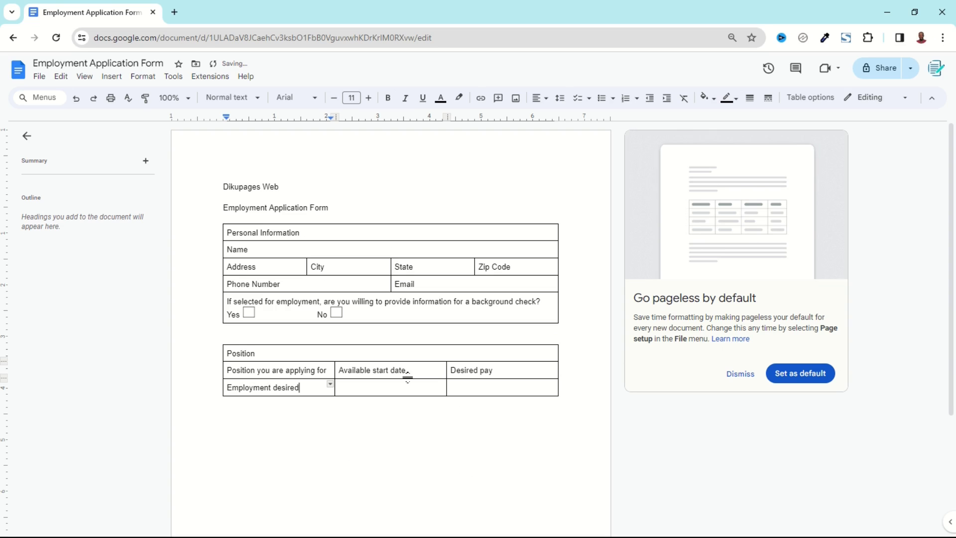
click(308, 387)
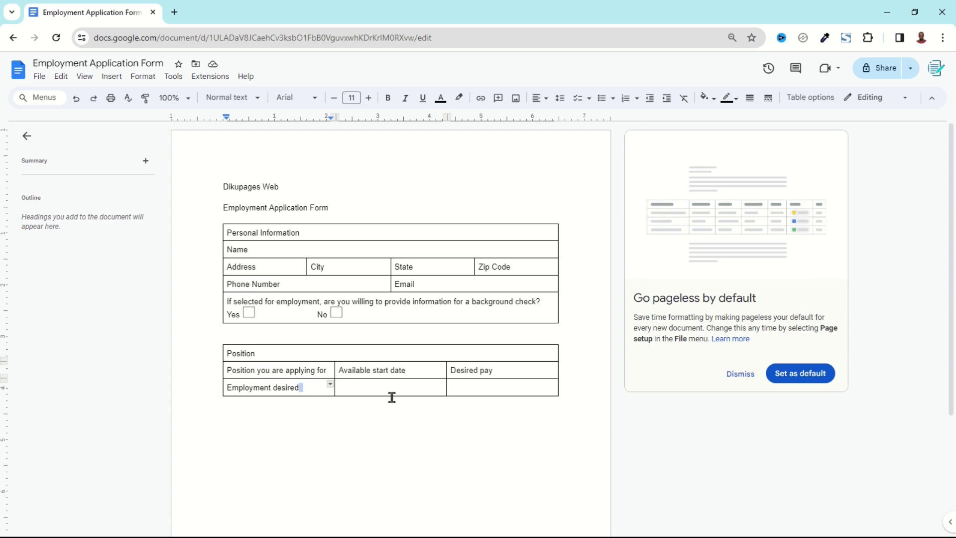
drag(392, 397, 492, 388)
right_click(482, 384)
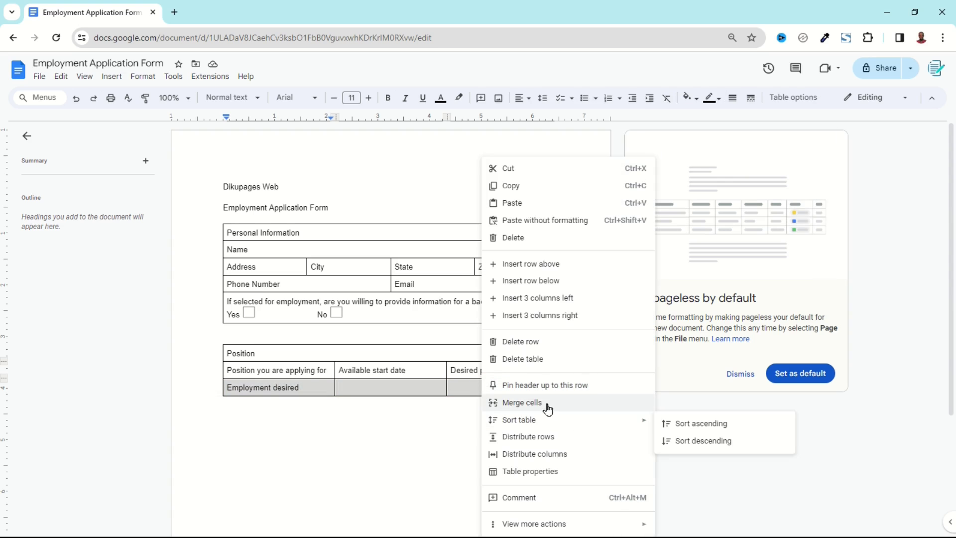
click(546, 404)
Step: On a new line under "Employment desired", enter the options "Full time", "Part time" and "Temporary", spaced apart
click(339, 393)
key(Return)
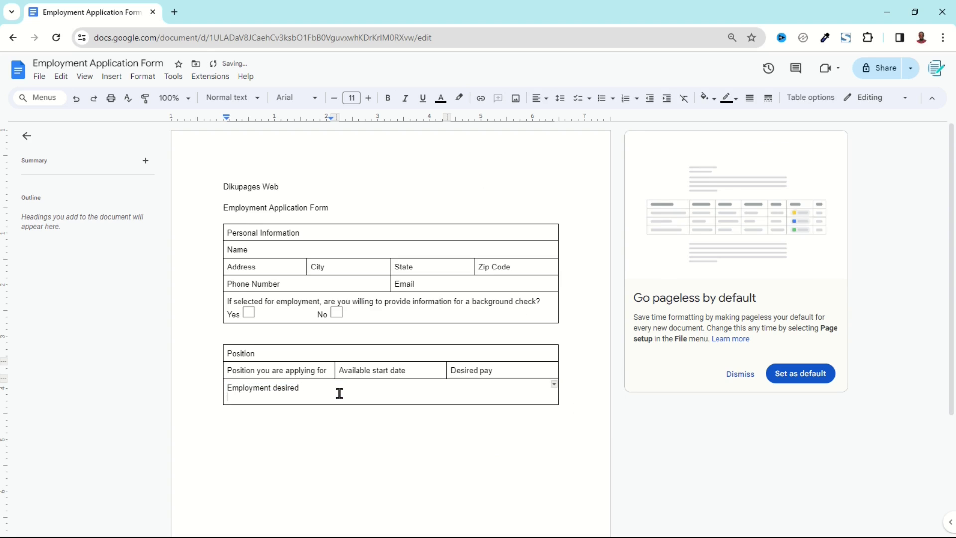
text(fu)
text(ll time)
text(     Par)
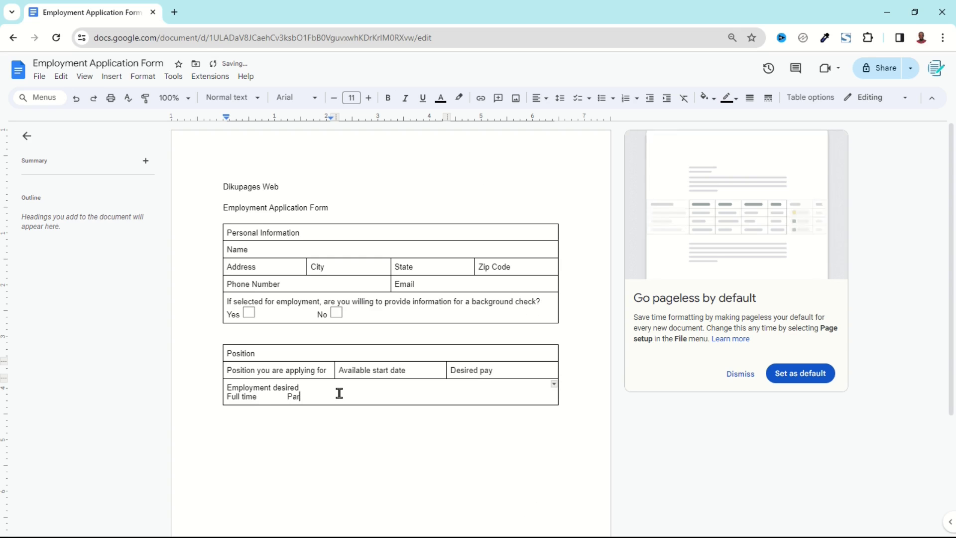
text(t time             )
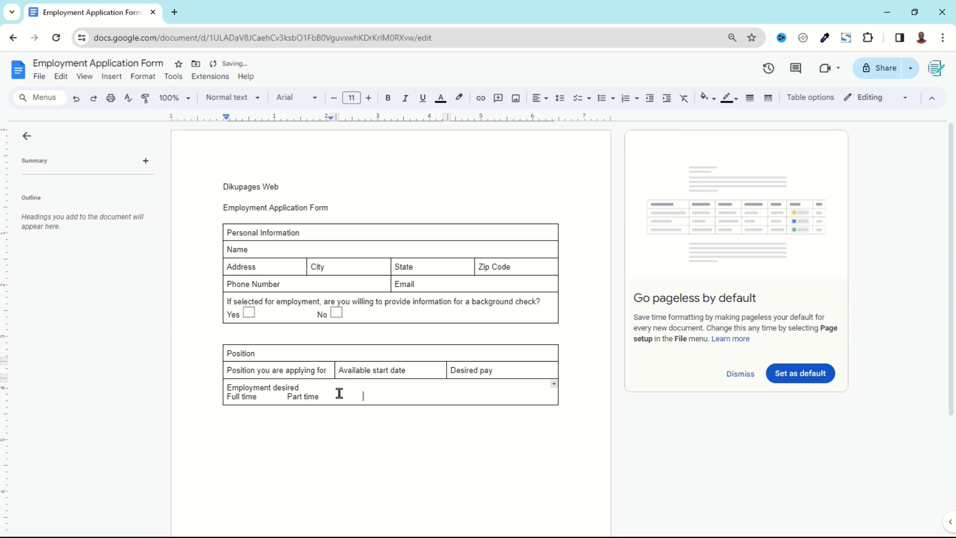
text(Temporary)
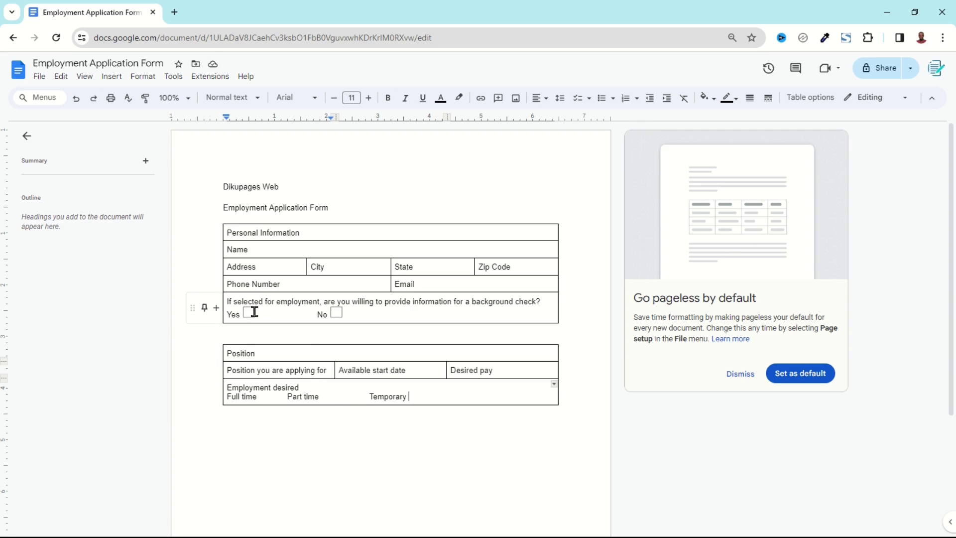
Step: Place a copy of the checkbox beside each of "Full time", "Part time" and "Temporary"
click(261, 396)
key(ctrl+v)
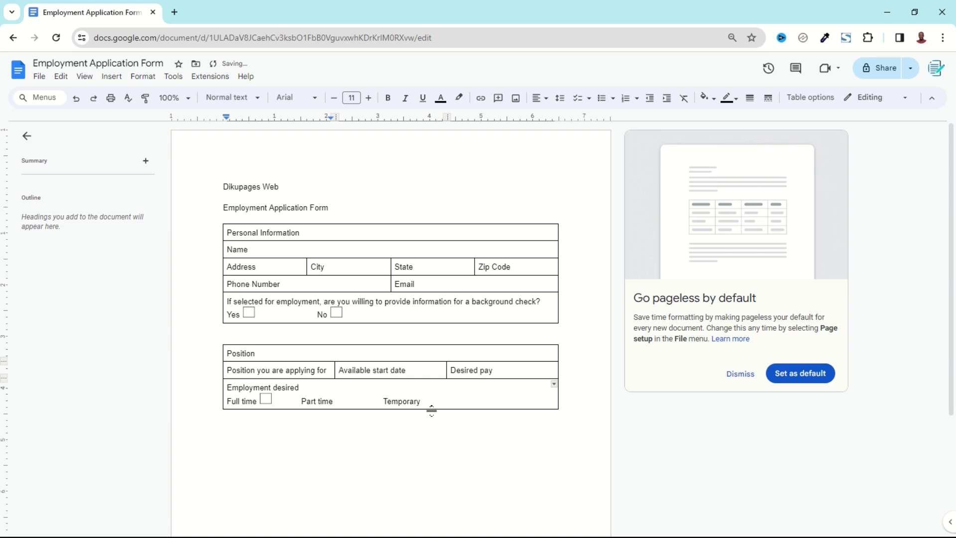
key(ctrl+v)
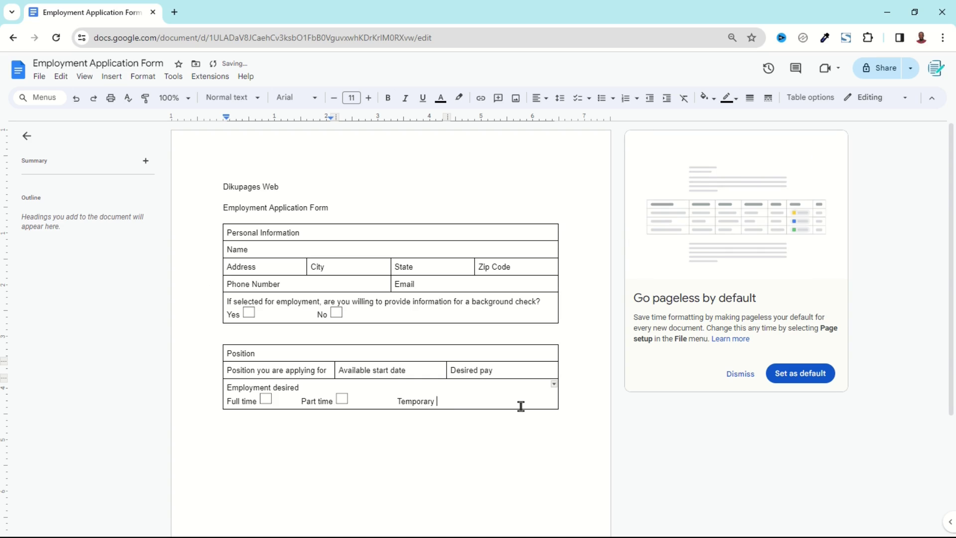
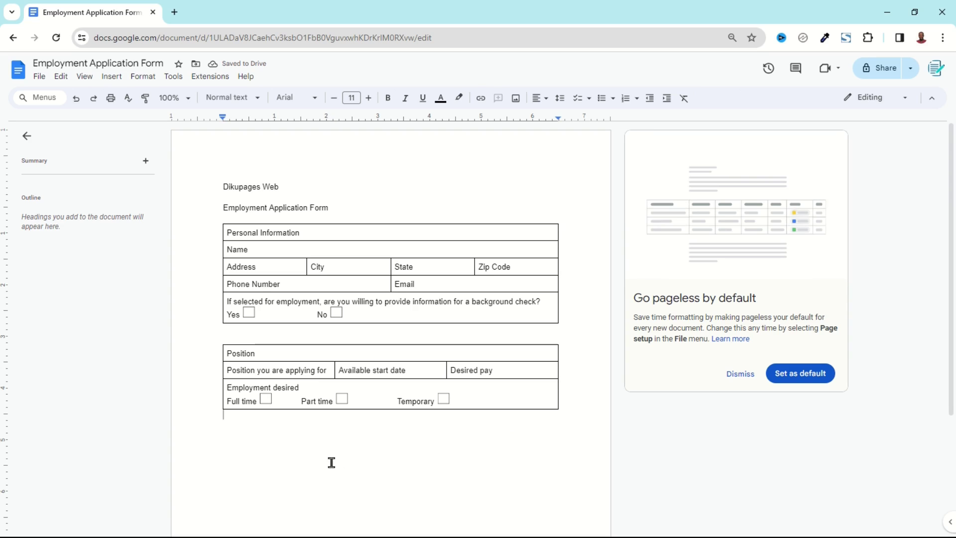
Step: Add a blank line below the Position table, check the reference image, and insert a 5 x 6 table there
key(Return)
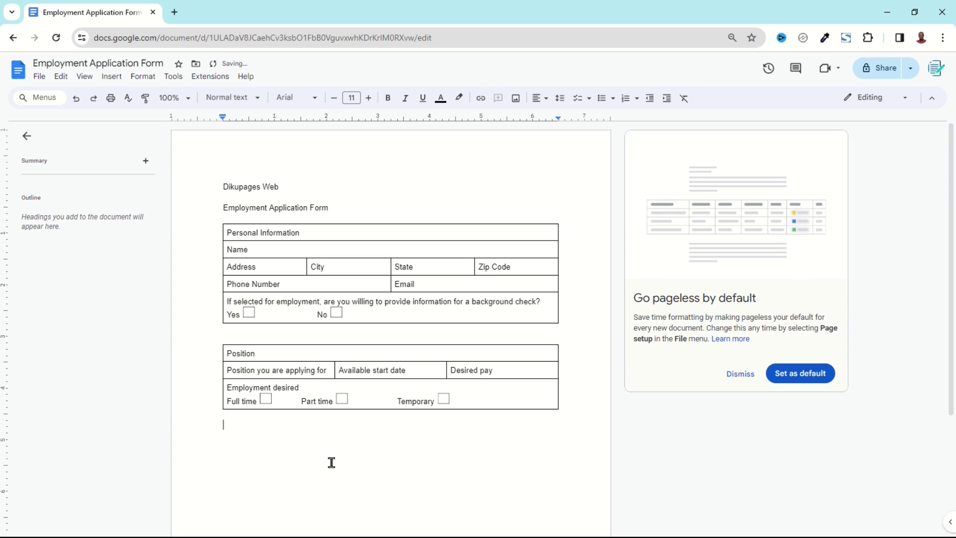
key(alt+Tab)
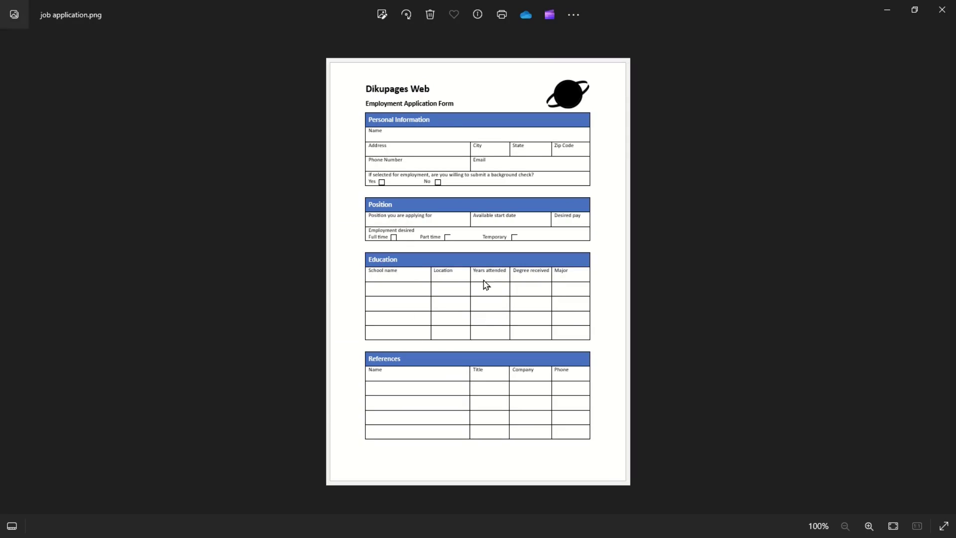
key(alt+Tab)
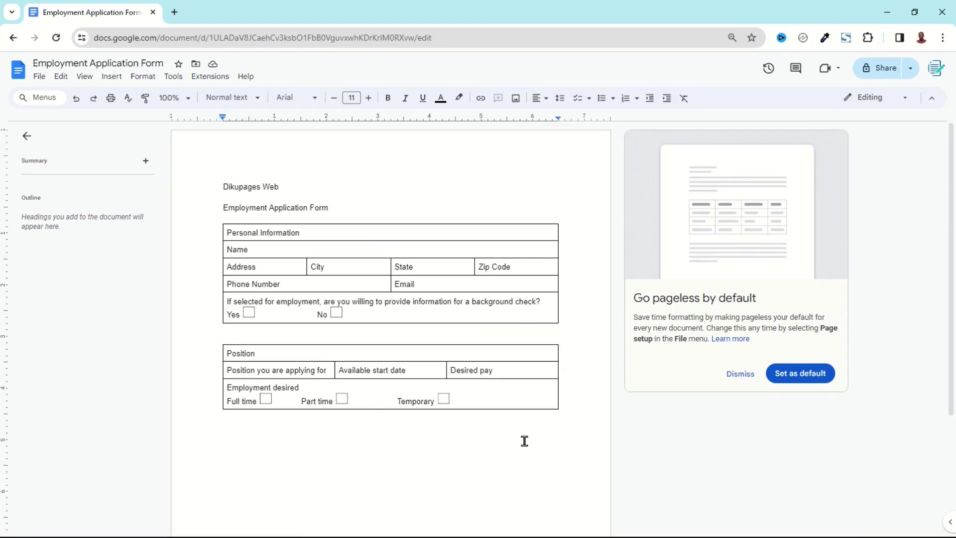
click(112, 78)
mouse_move(172, 115)
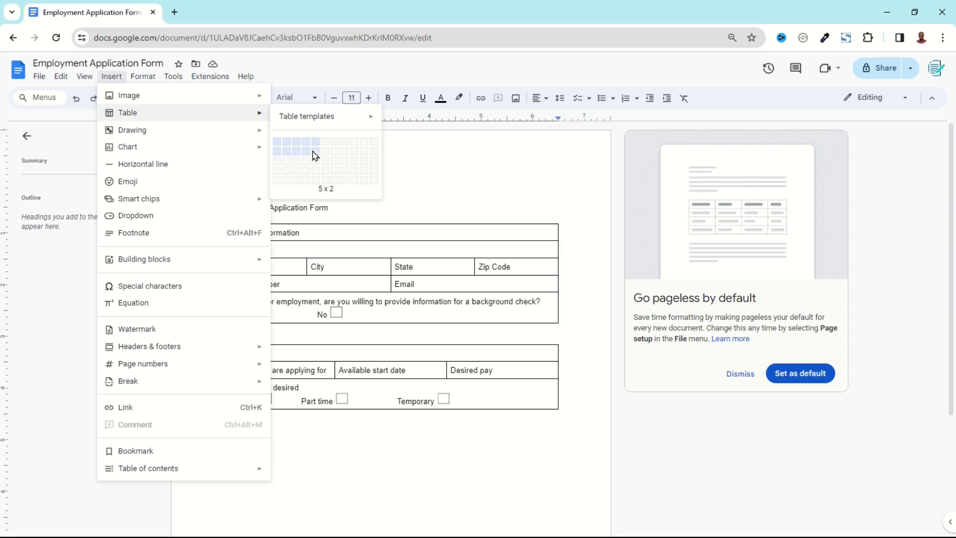
click(318, 196)
Step: Merge the five cells of the new table's first row and enter the heading "Education"
scroll(320, 194, down, 2)
drag(256, 319, 527, 320)
right_click(508, 323)
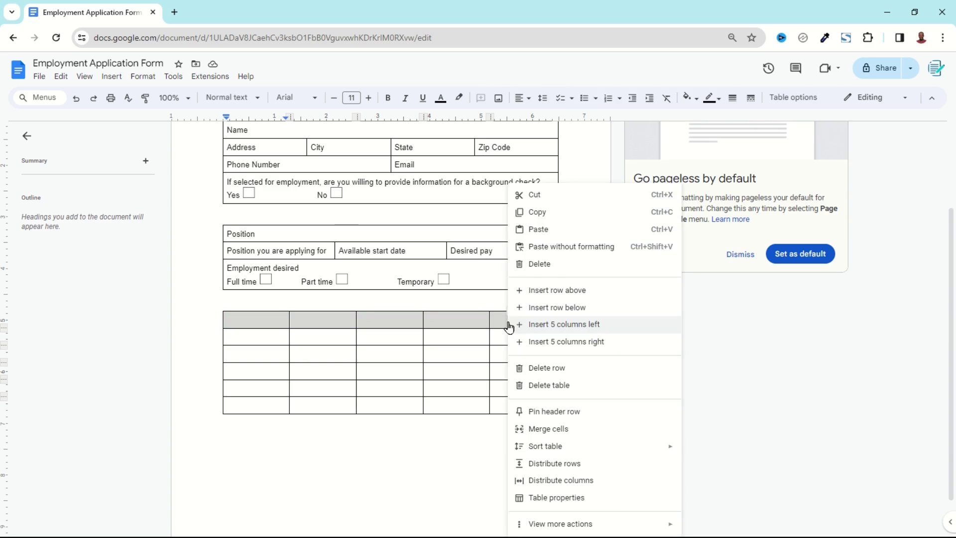
click(578, 429)
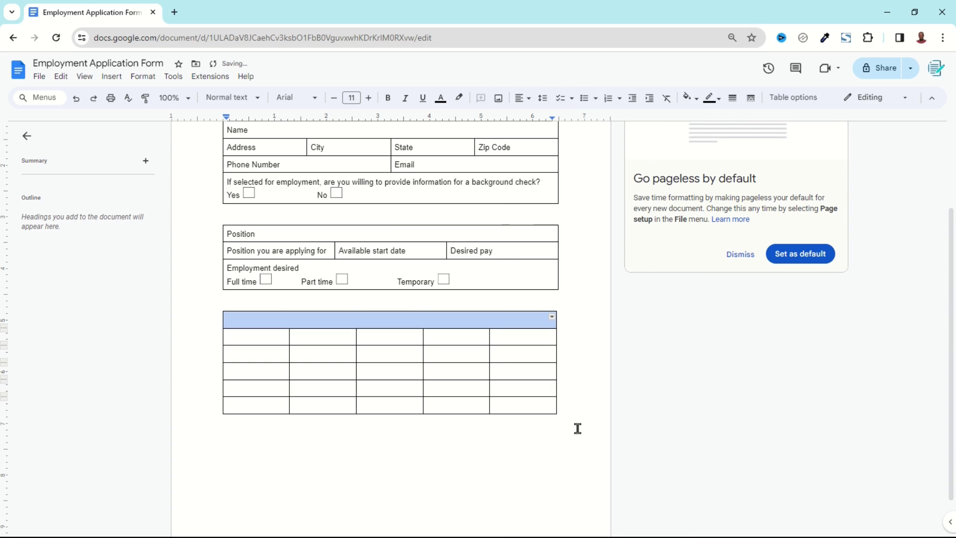
text(education)
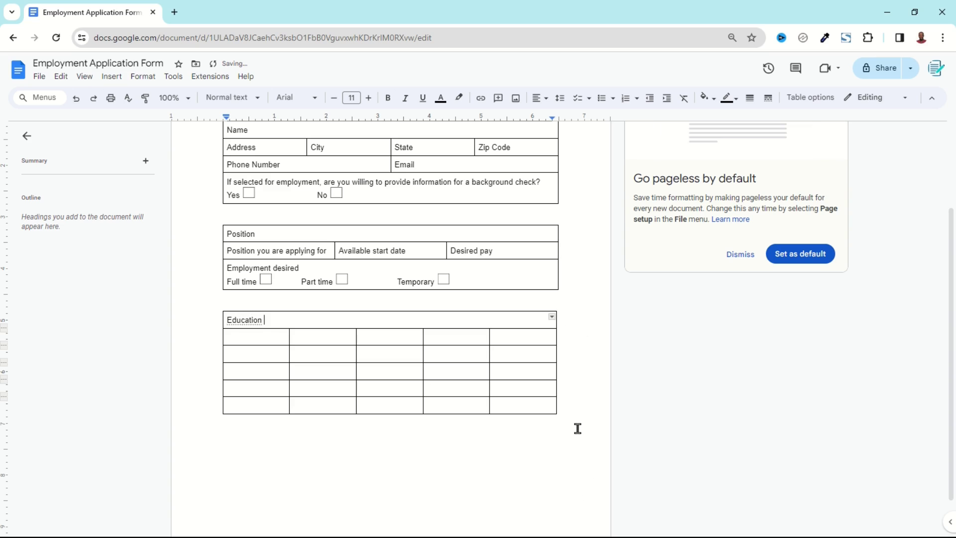
Step: Label the Education table's second-row cells "School name", "Location", "Years attended", "Degree" and "Major"
click(263, 334)
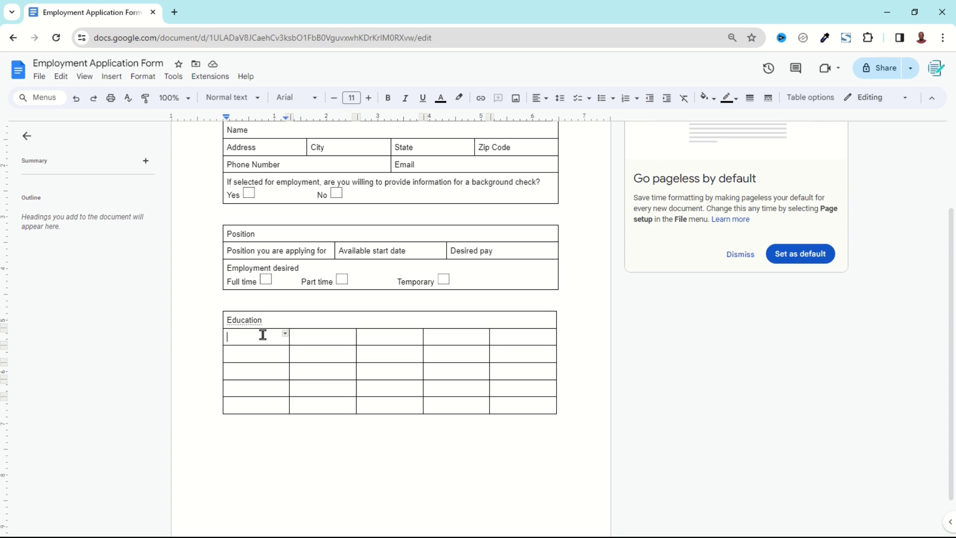
text(school nam)
key(Tab)
text(location)
key(Tab)
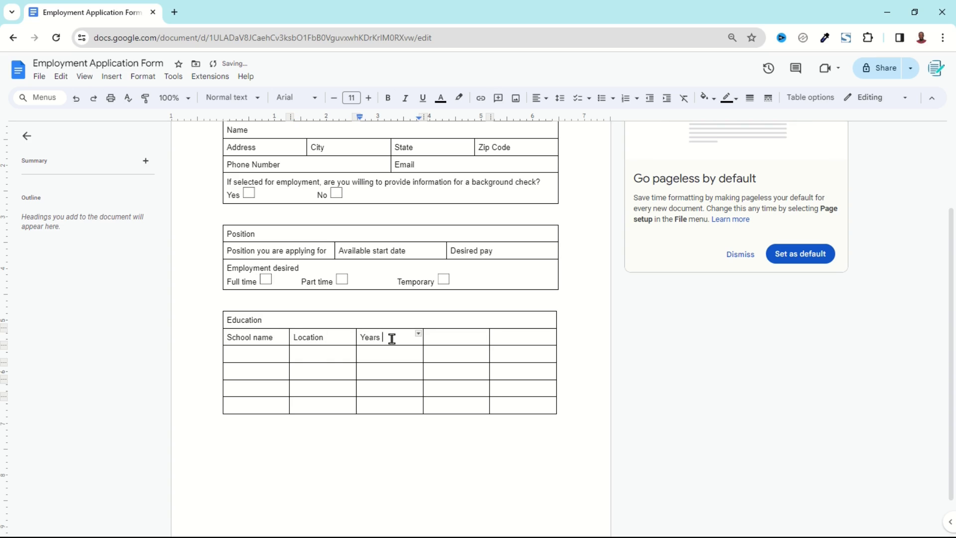
text(Years attended)
key(Tab)
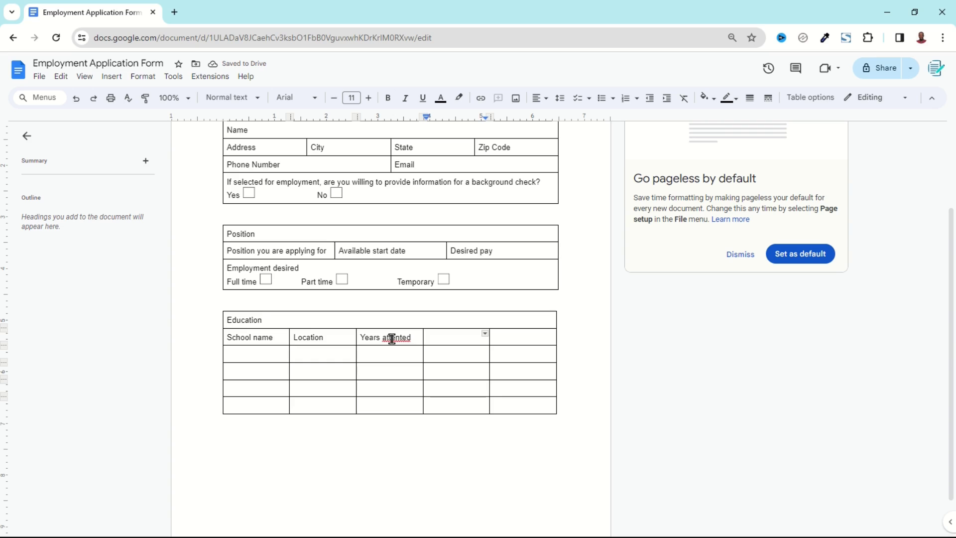
text(dr)
text(gree)
key(Tab)
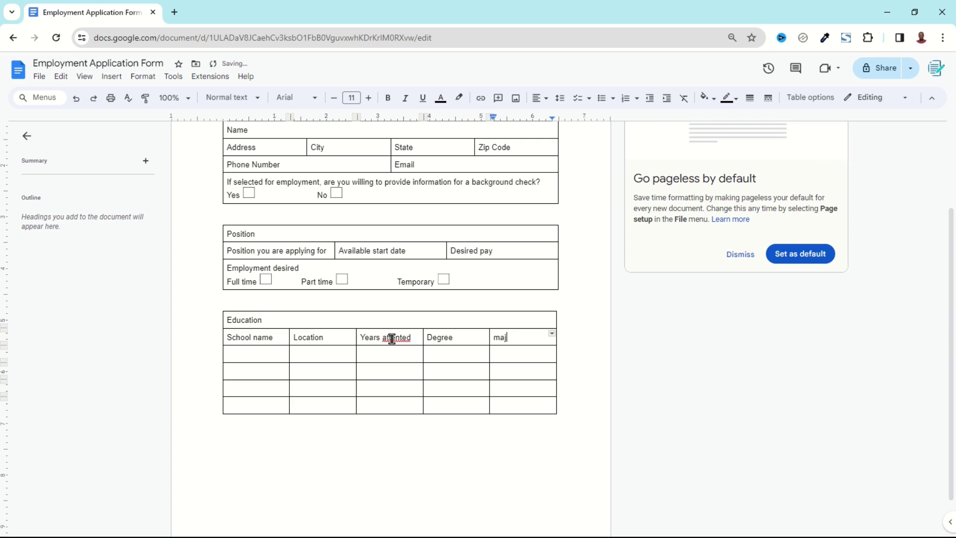
Step: Leave a blank line below the Education table, check the reference image, and insert a four-column table there
click(262, 454)
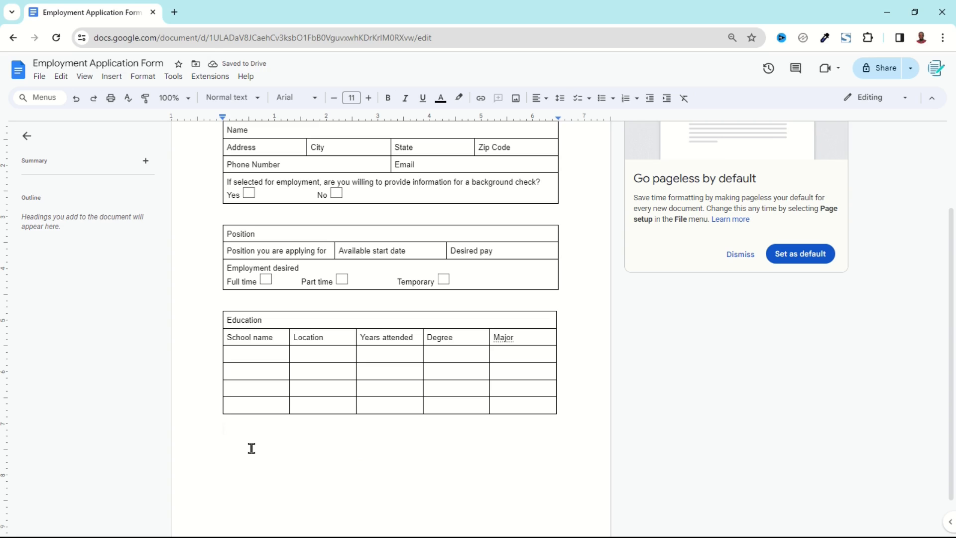
key(alt+Tab)
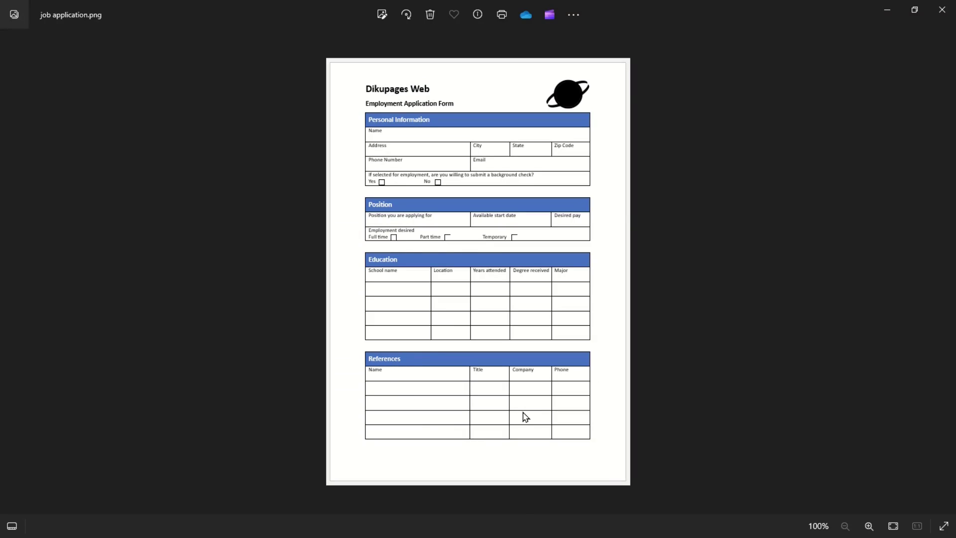
key(alt+Tab)
click(109, 75)
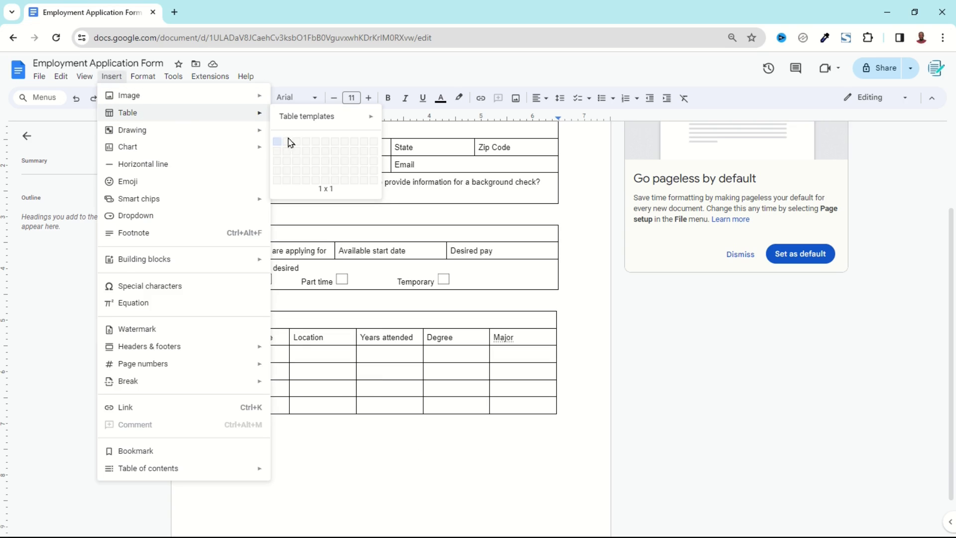
click(308, 197)
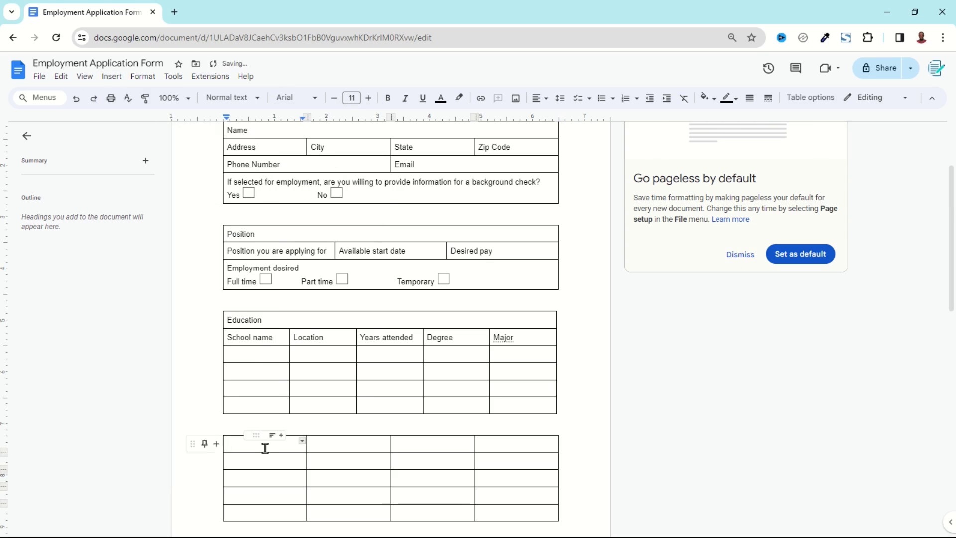
Step: Merge the four cells of the new table's first row and enter the heading "References"
drag(261, 444, 506, 446)
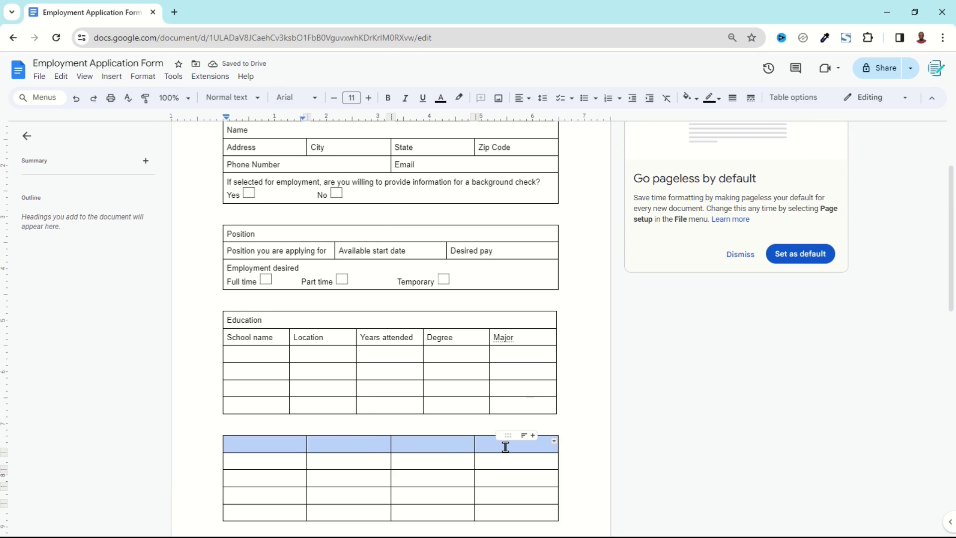
right_click(505, 446)
click(566, 340)
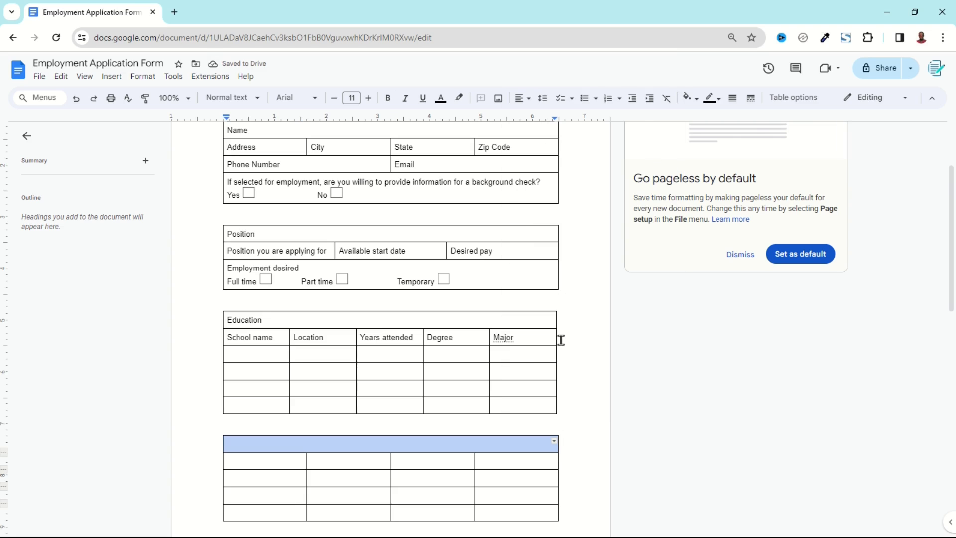
text(references)
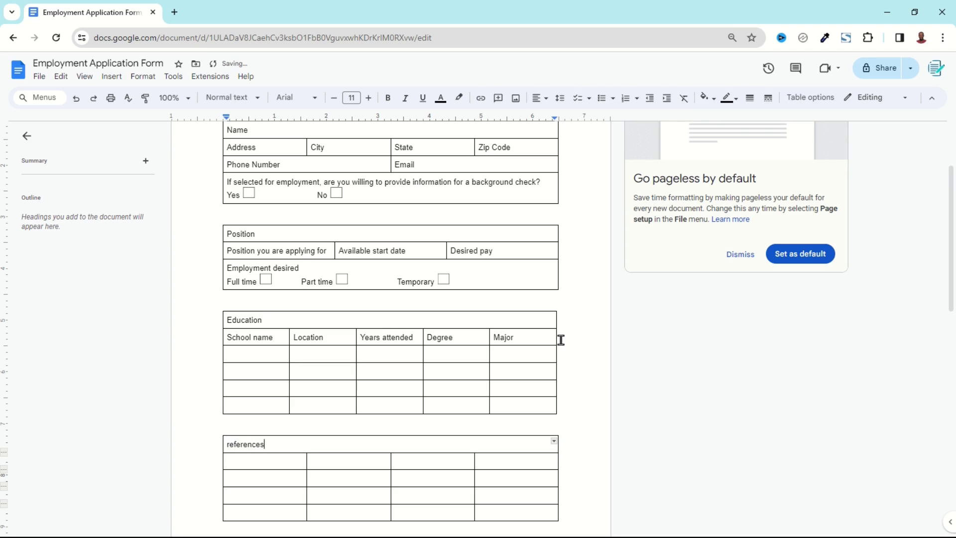
Step: Label the References table's second-row cells "Name", "Title", "Company" and "Phone"
click(266, 462)
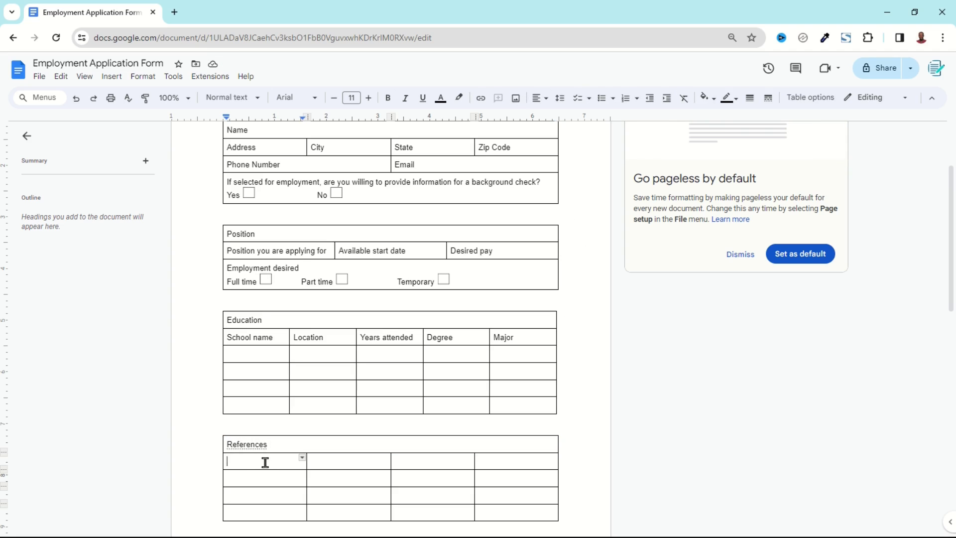
text(name)
key(Tab)
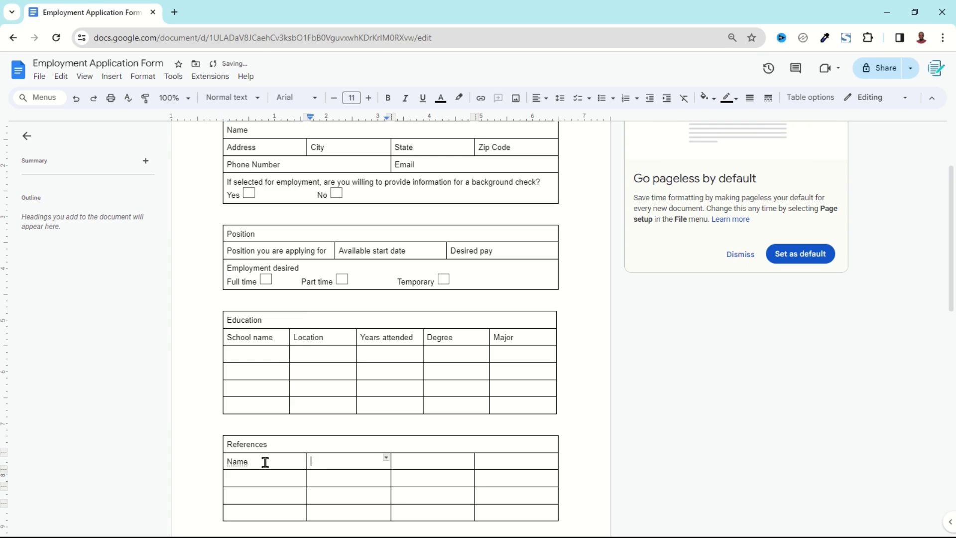
key(Tab)
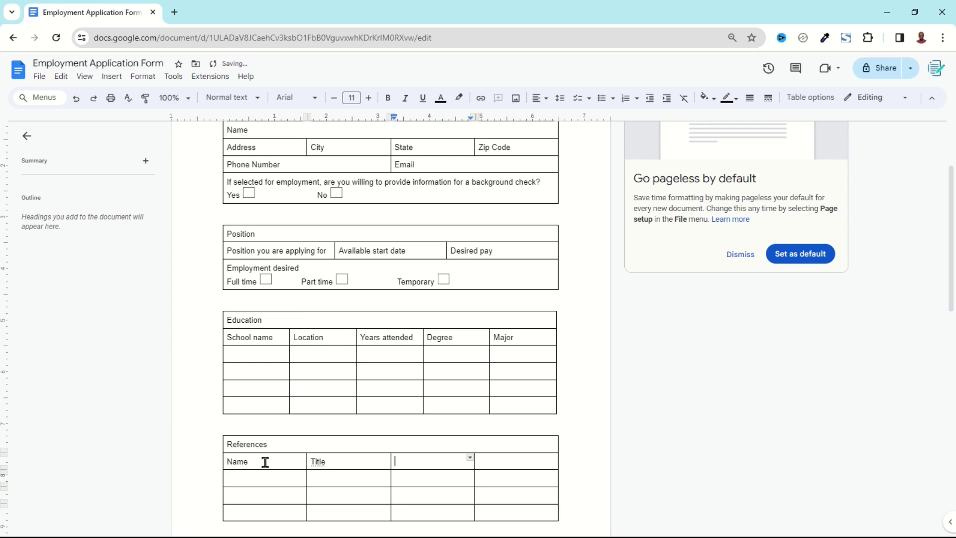
text(company)
key(Tab)
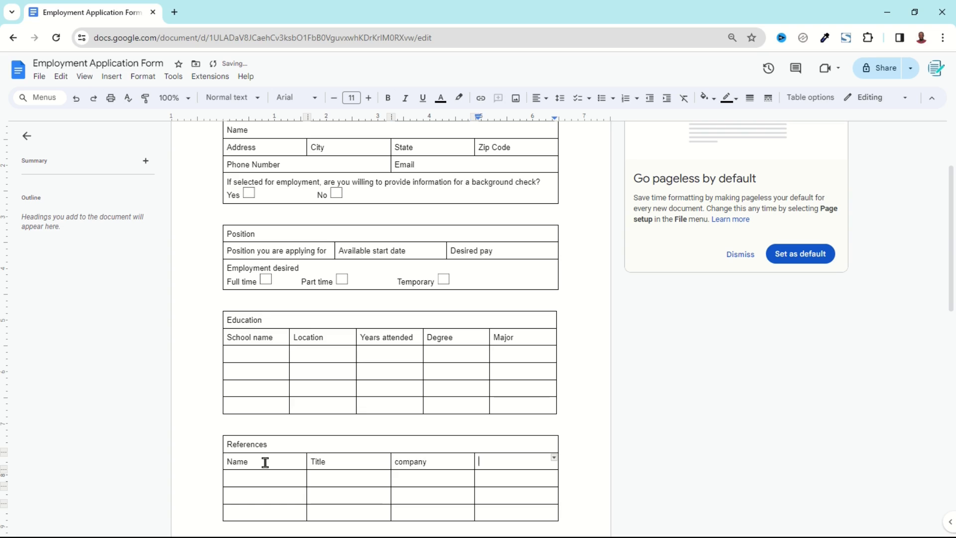
text(phone)
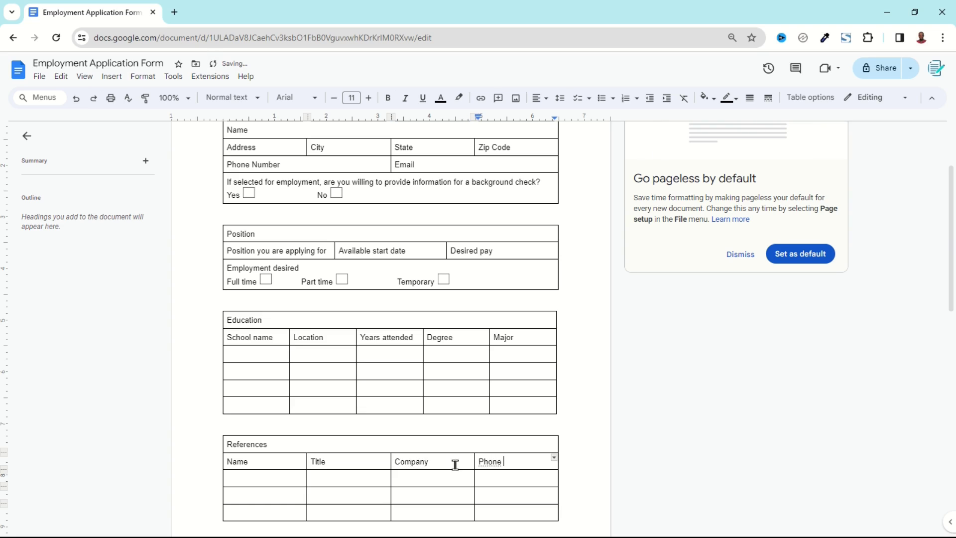
Step: Format the "Dikupages Web" title as bold 15 pt and make the "Employment Application Form" line bold
scroll(450, 460, down, 5)
scroll(448, 461, up, 7)
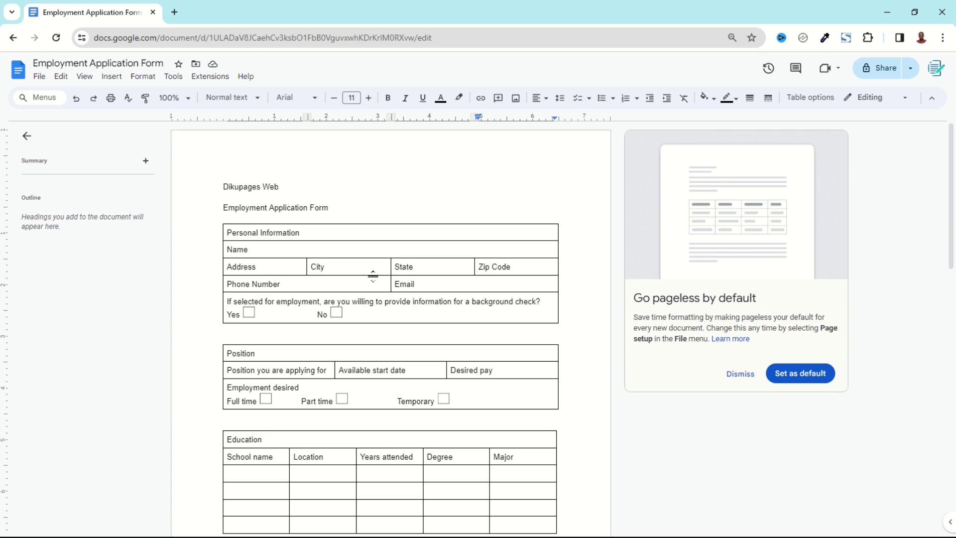
drag(223, 184, 281, 187)
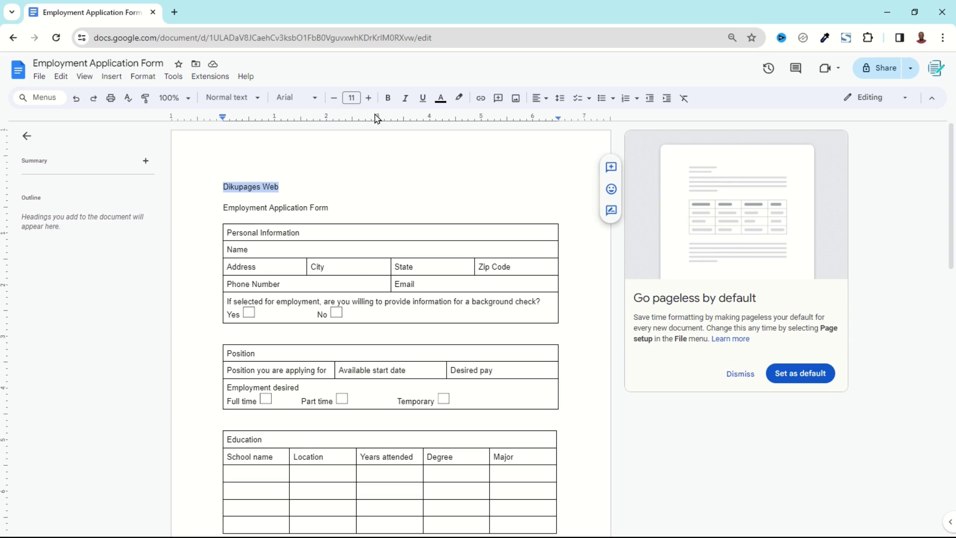
click(368, 98)
click(369, 98)
click(368, 97)
click(368, 97)
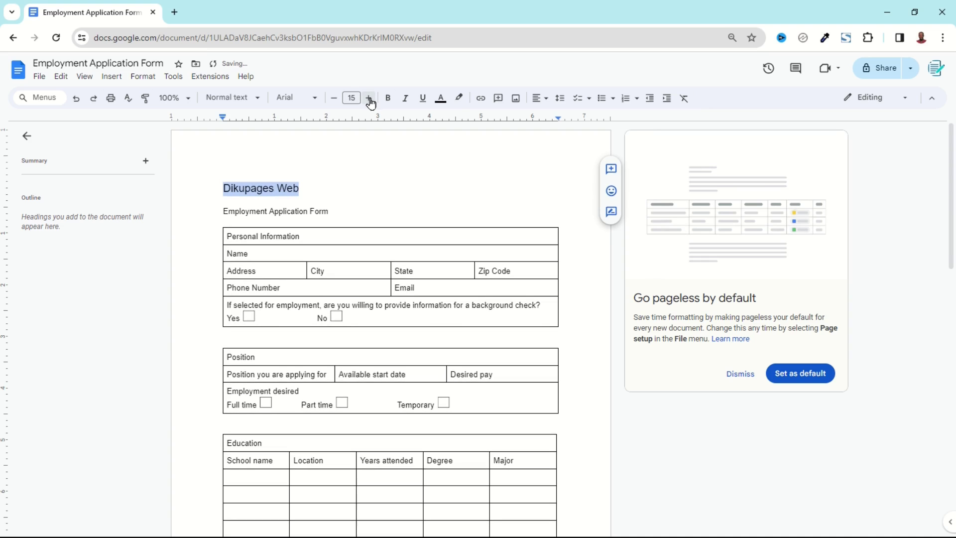
click(387, 98)
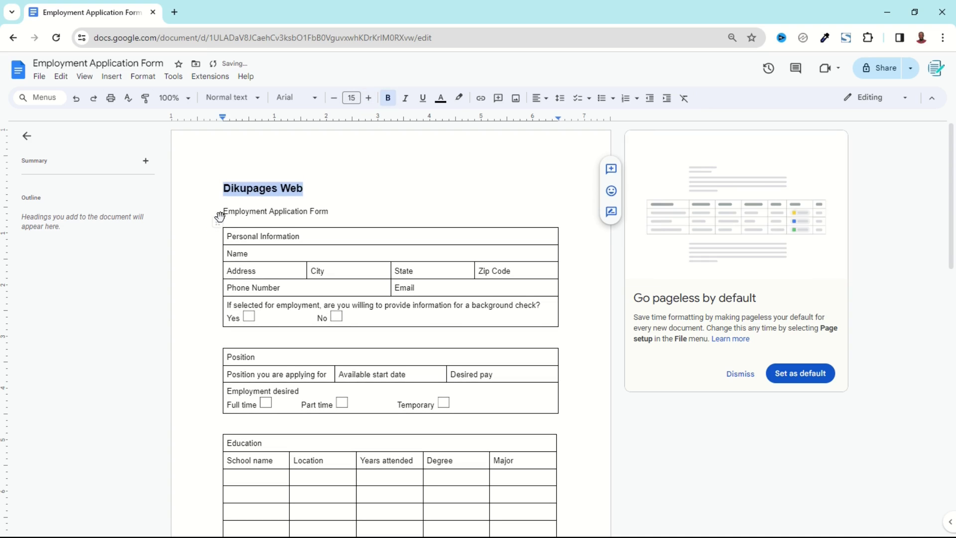
drag(221, 211, 329, 211)
click(387, 98)
Step: Make the "Personal Information" heading bold and white, and fill its cell with dark green
drag(307, 238, 228, 234)
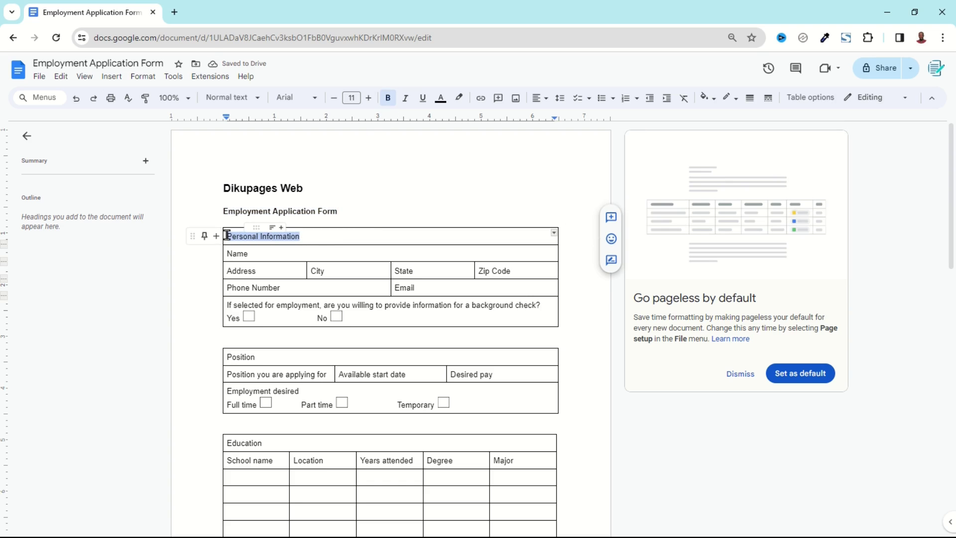
click(387, 97)
click(441, 100)
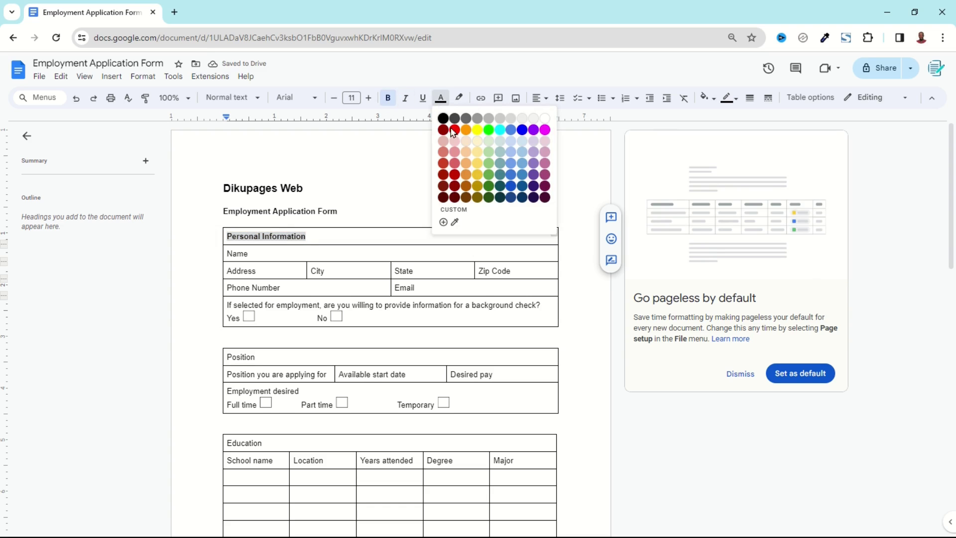
click(544, 130)
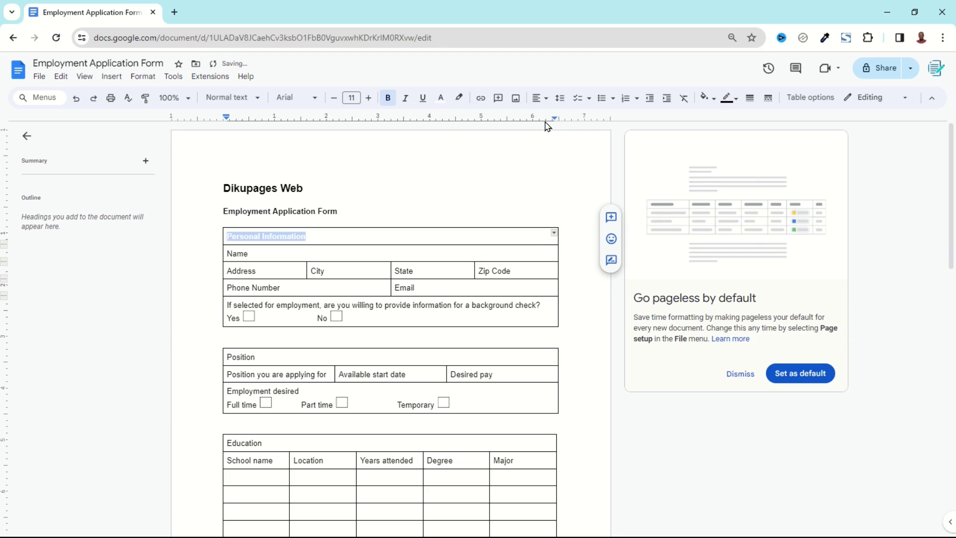
click(708, 101)
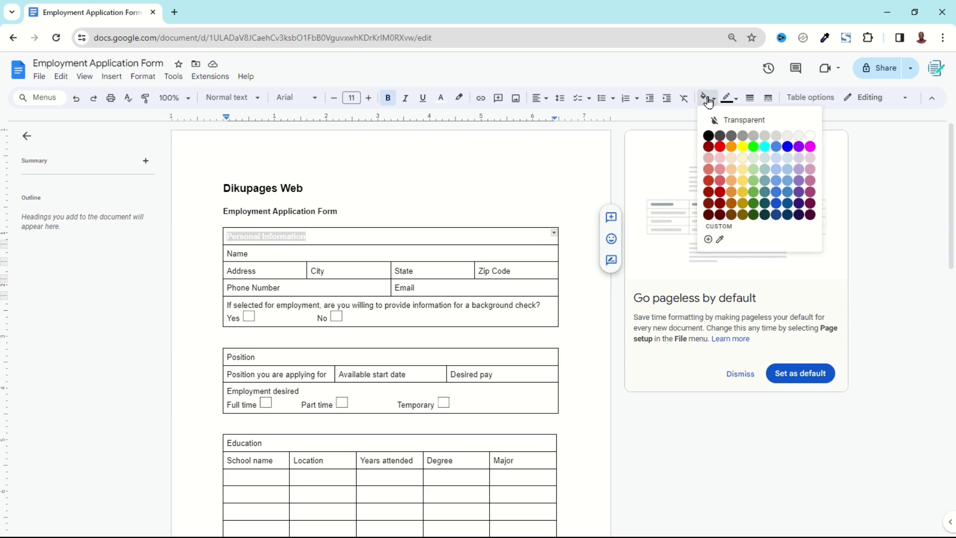
click(753, 203)
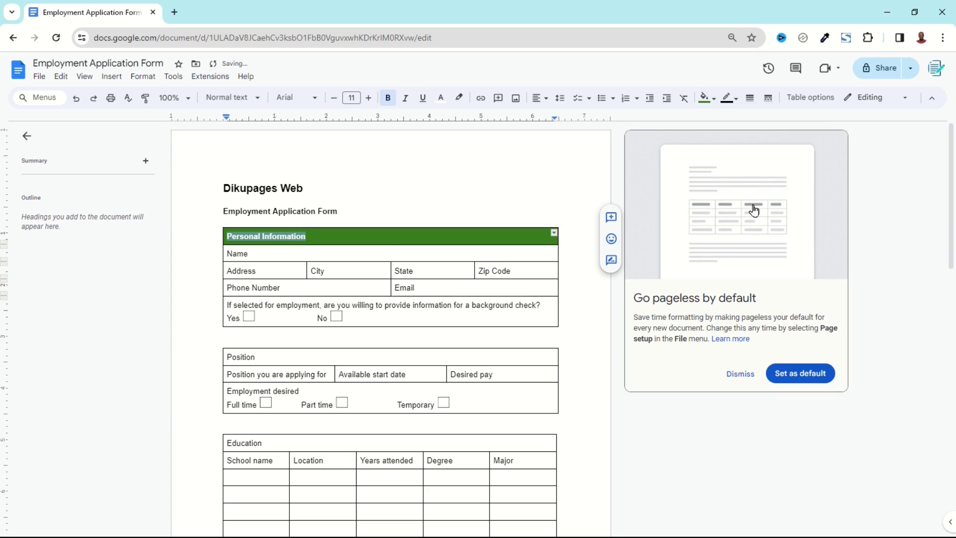
click(375, 238)
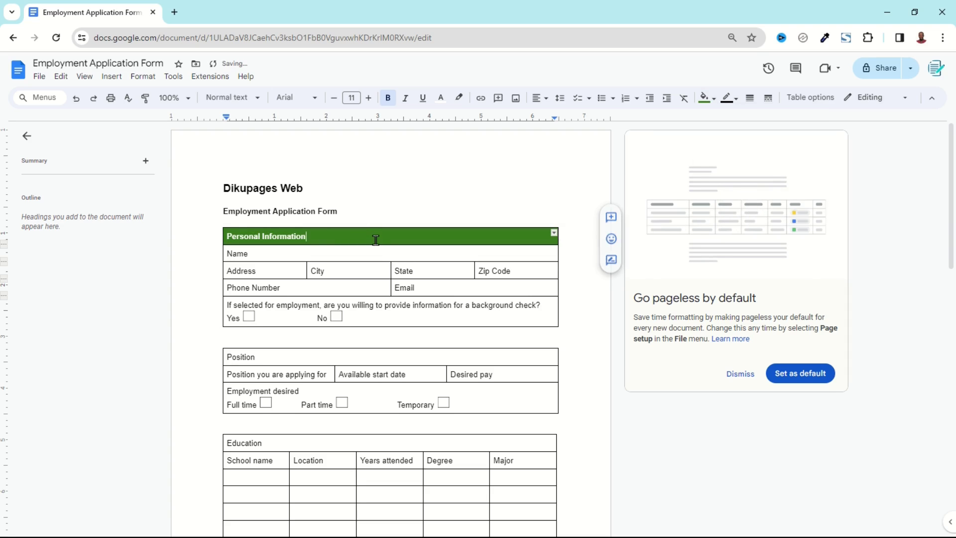
click(346, 254)
key(Down)
key(Down)
key(Down)
key(Down)
key(Down)
key(Down)
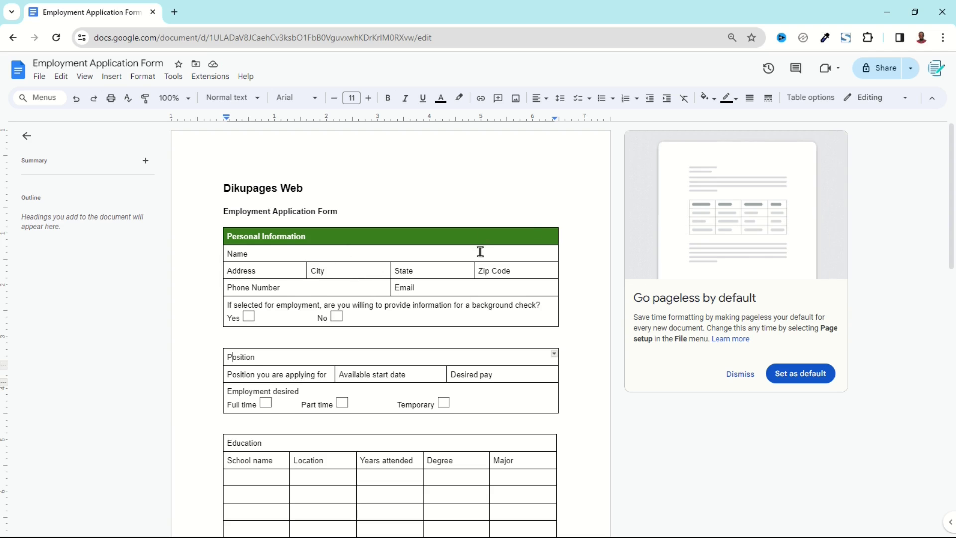
Step: Shift the column borders in the Personal Information table's address row to widen Address and narrow City, State and Zip Code
drag(476, 271, 498, 273)
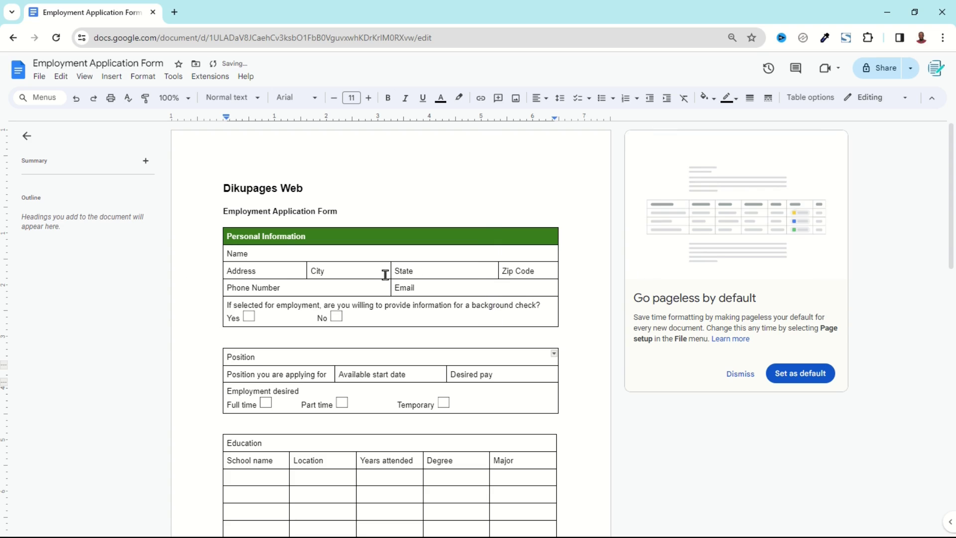
drag(390, 274, 436, 279)
drag(309, 271, 377, 286)
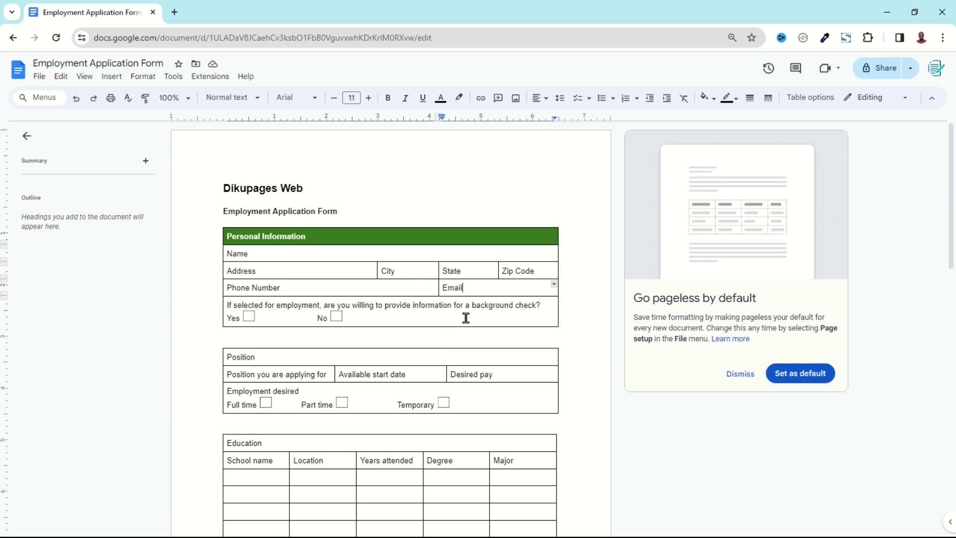
Step: Split the Phone Number cell into two columns
click(399, 286)
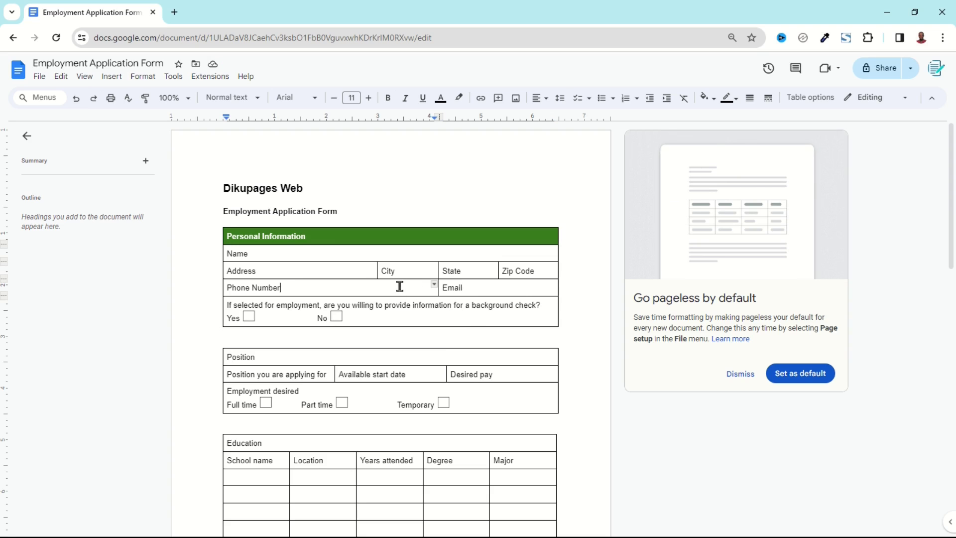
click(491, 293)
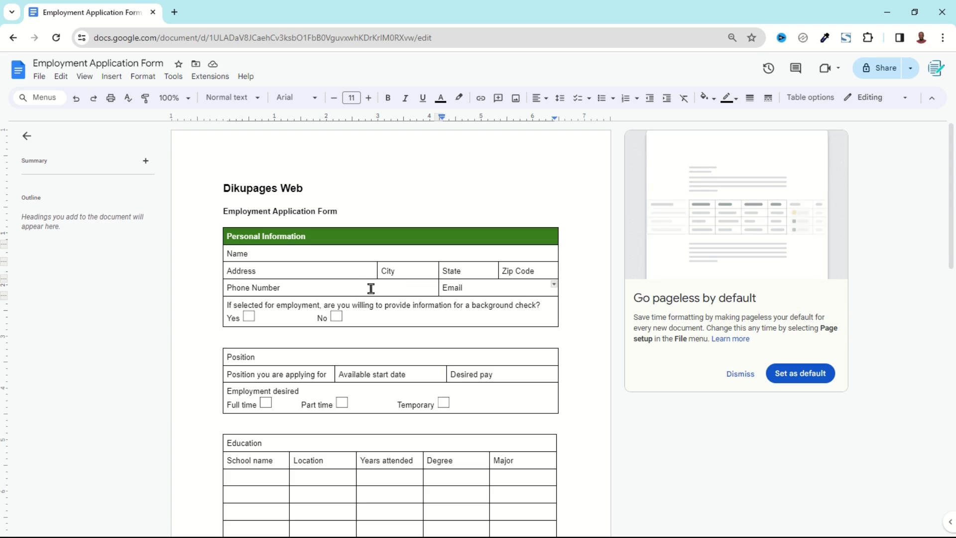
right_click(356, 283)
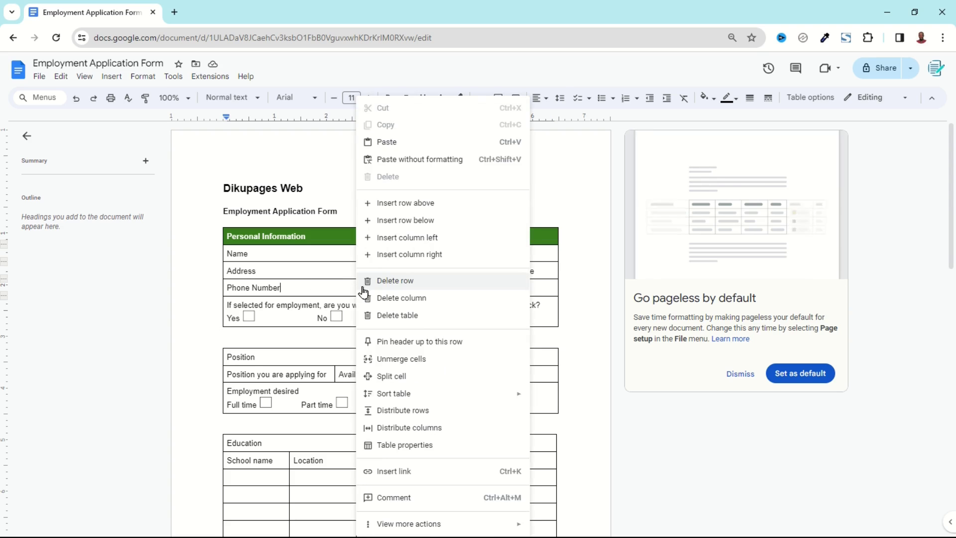
click(390, 377)
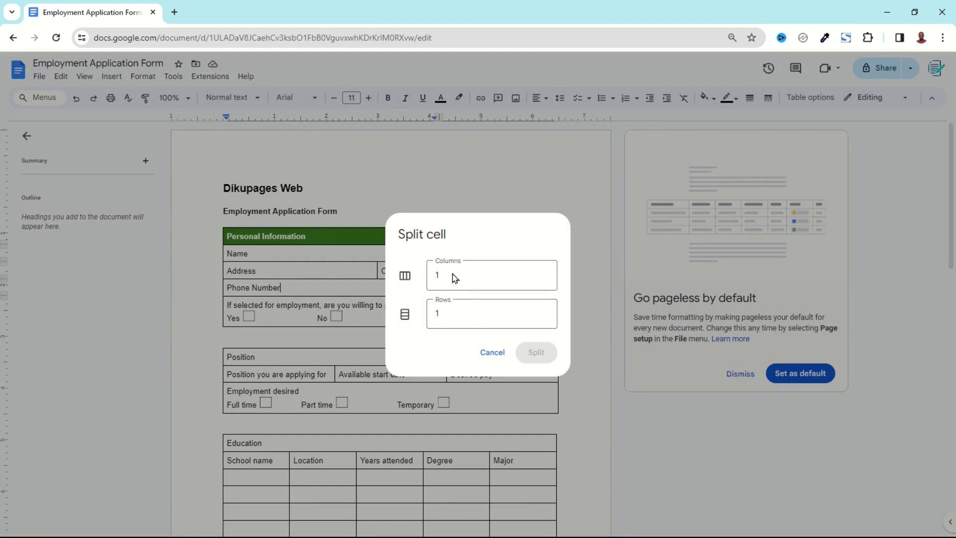
click(452, 273)
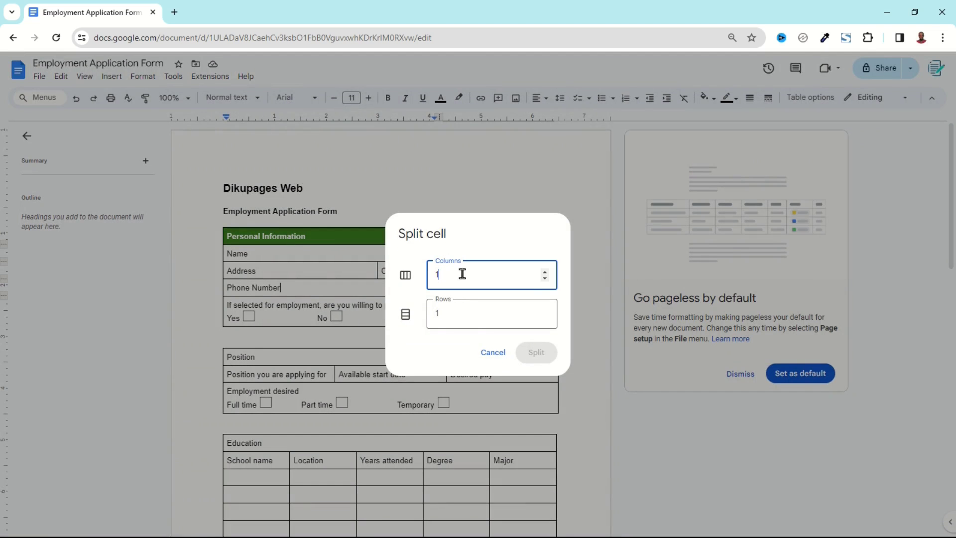
click(545, 272)
click(536, 354)
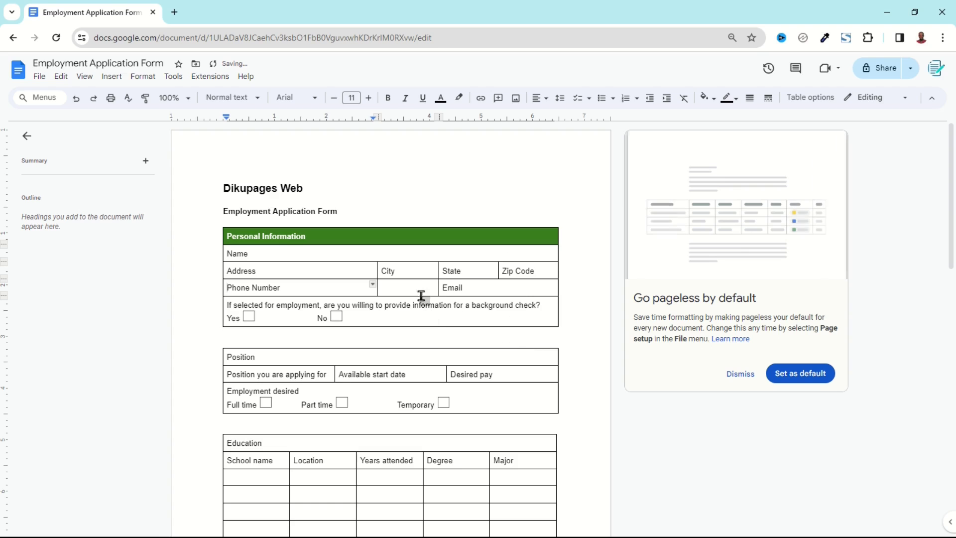
Step: Merge the empty cell beside Phone Number with the Email cell and remove the blank line above "Email"
drag(412, 284, 480, 288)
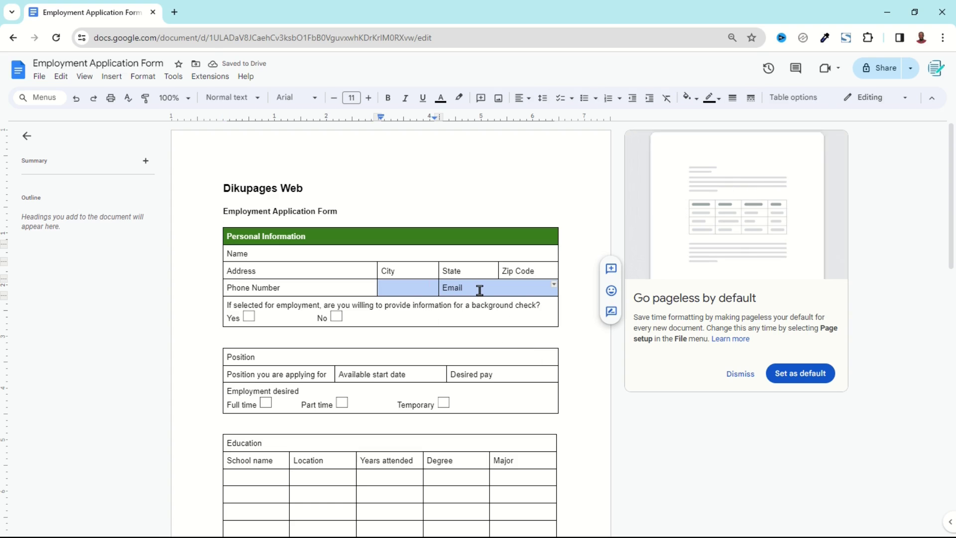
right_click(484, 288)
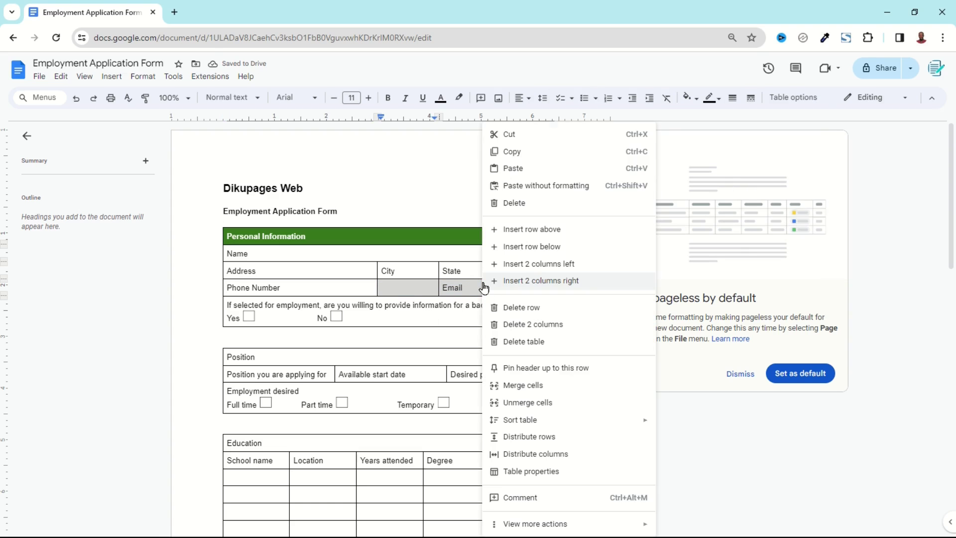
click(536, 386)
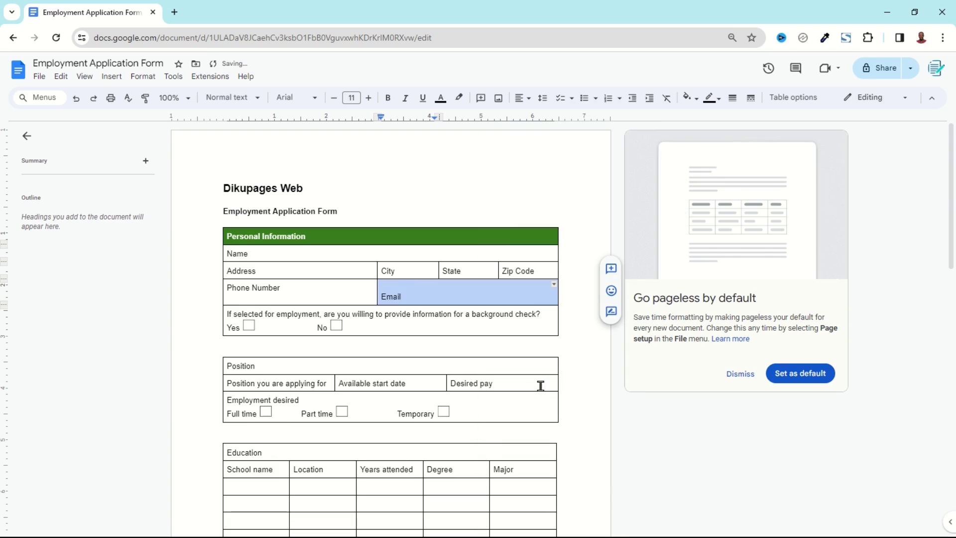
click(395, 284)
key(Delete)
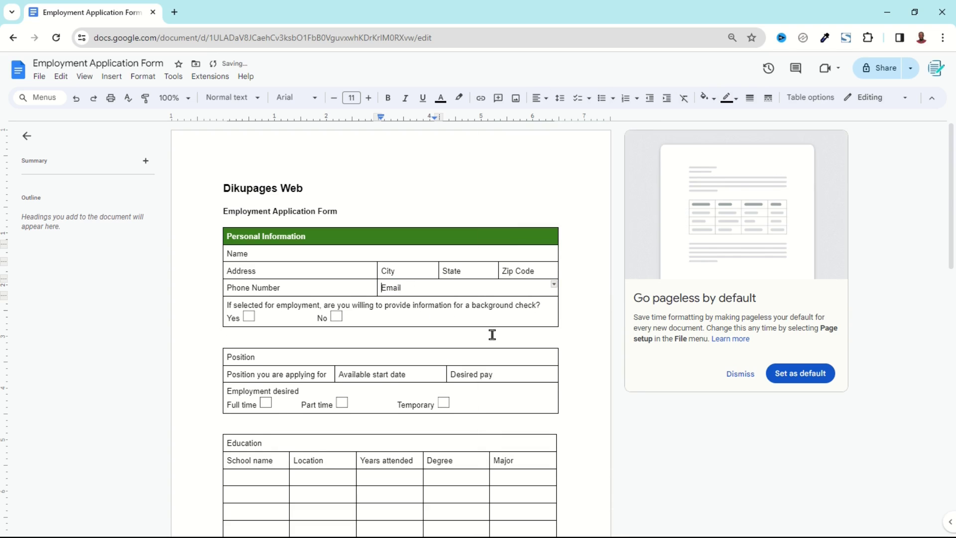
Step: Add a blank line below the "Name", "Address" and "Phone Number" labels to make their rows taller
click(454, 529)
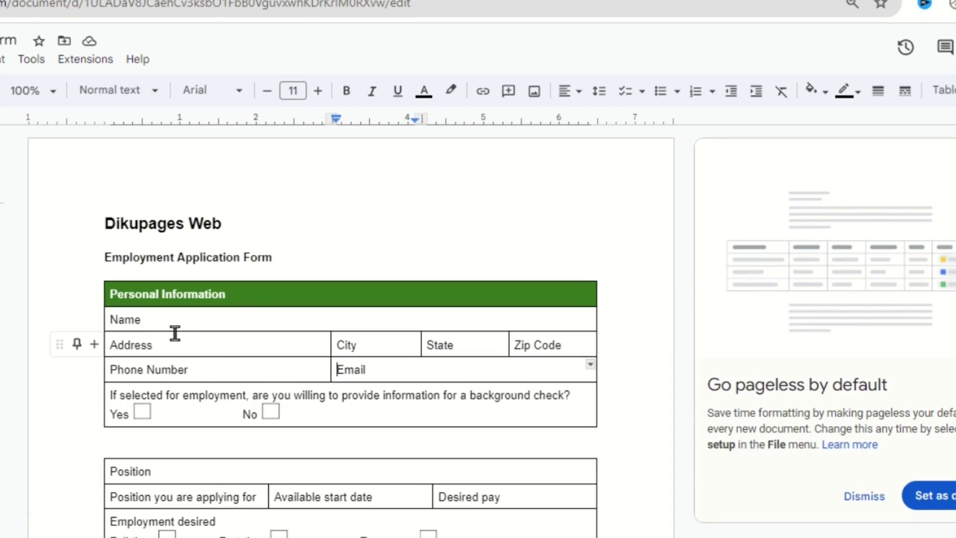
click(157, 322)
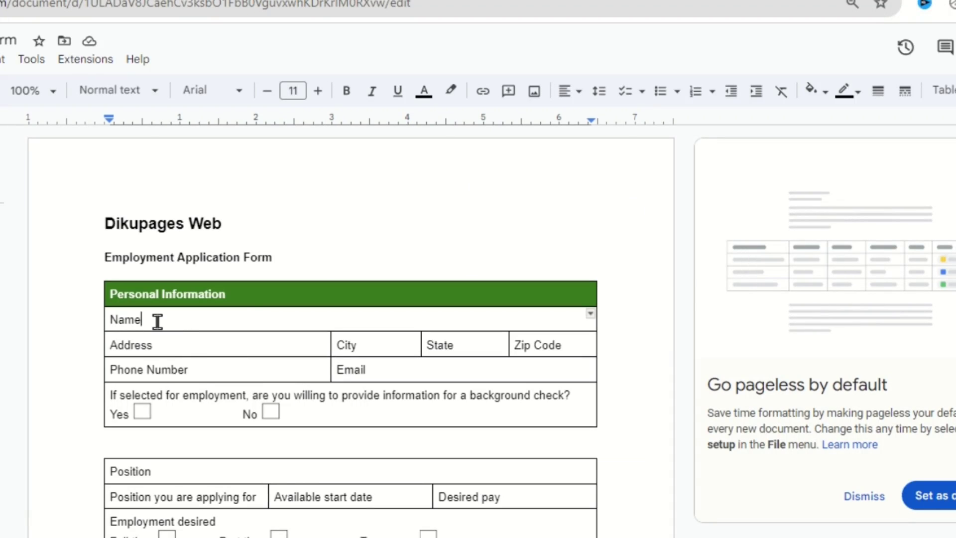
key(Return)
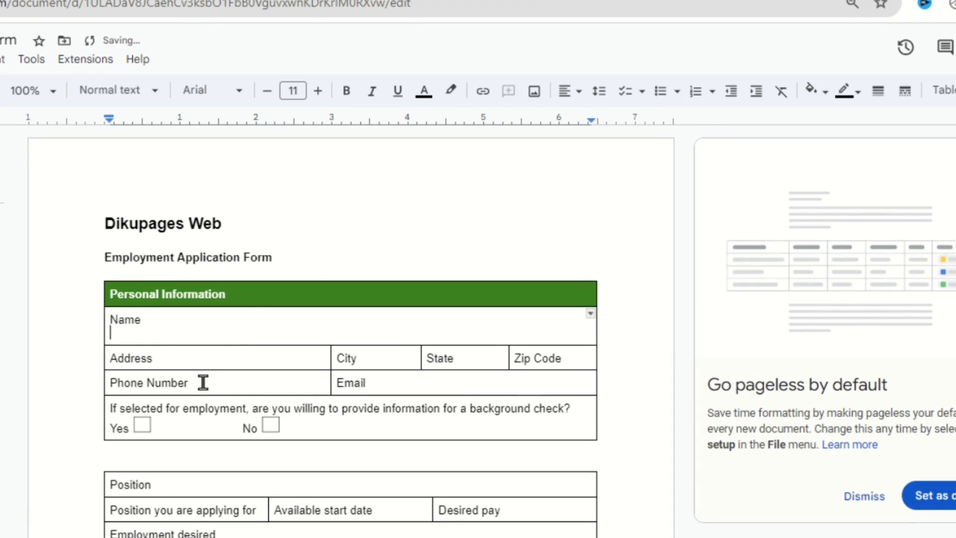
click(189, 365)
key(Return)
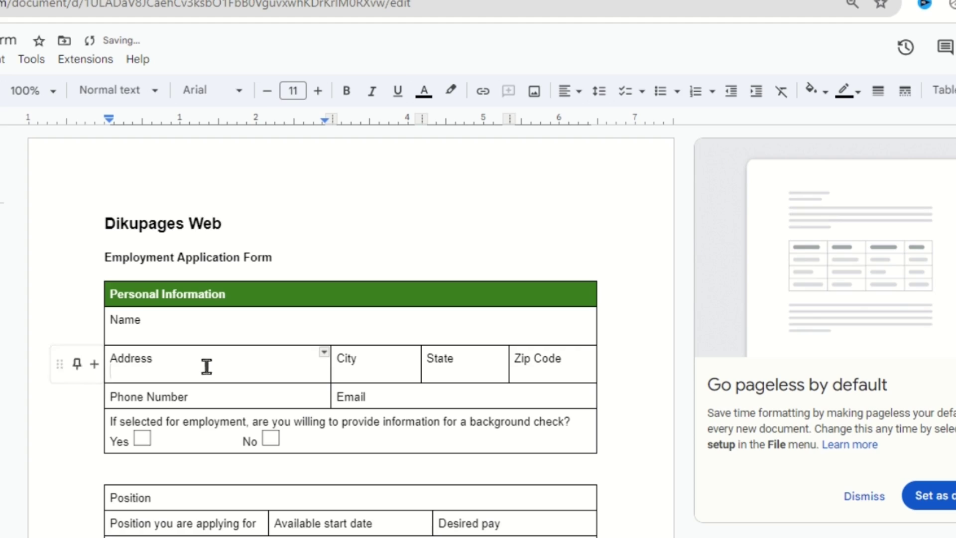
click(239, 401)
key(Return)
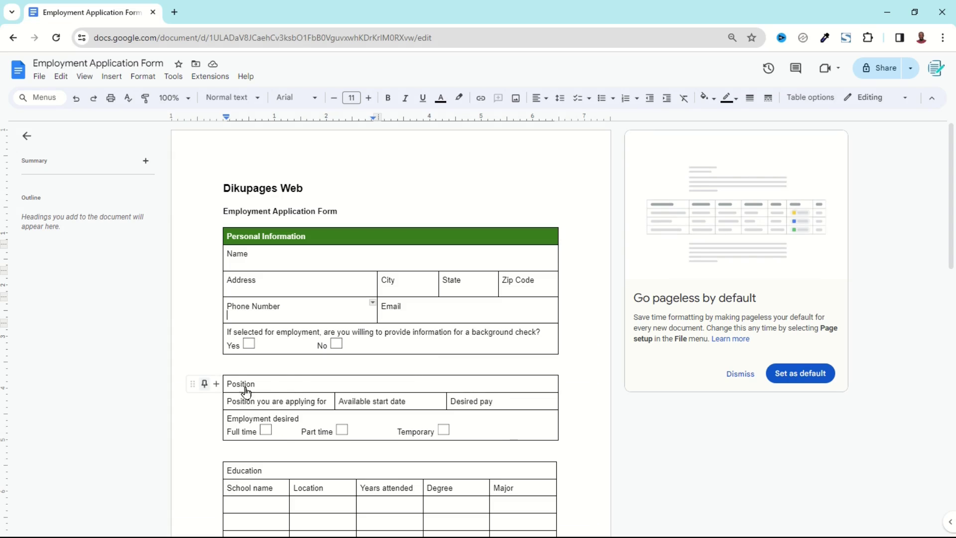
Step: Make the "Position" heading bold with white text and give its cell a dark green background matching Personal Information
double_click(244, 383)
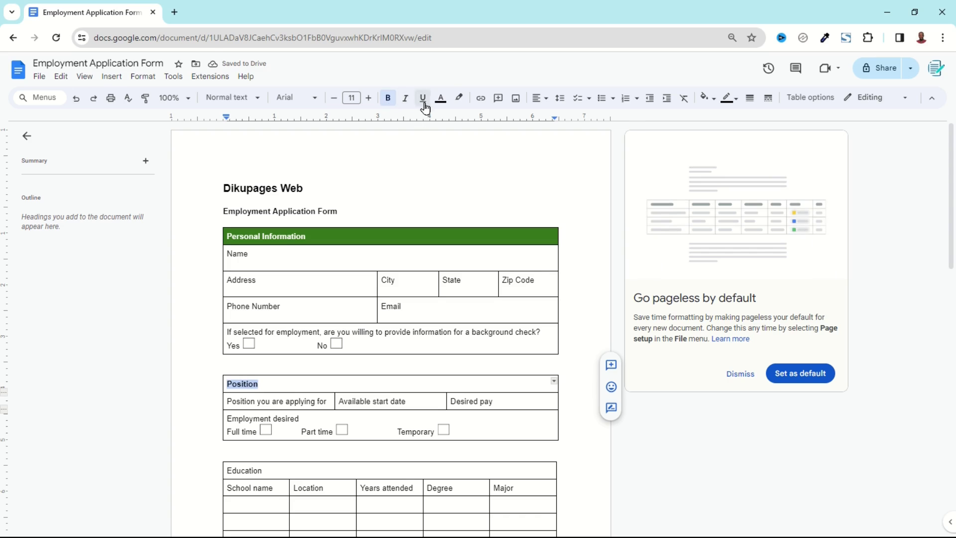
click(440, 98)
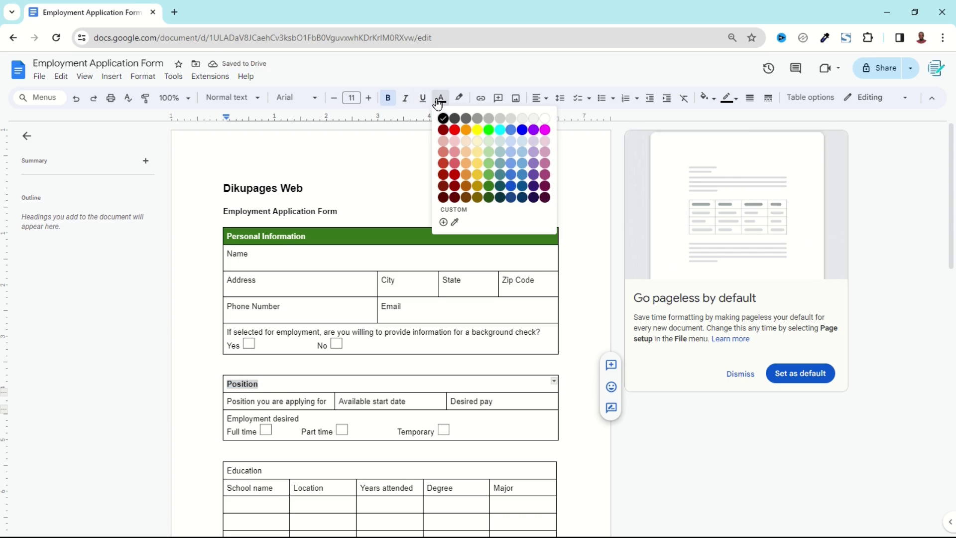
click(545, 118)
click(704, 100)
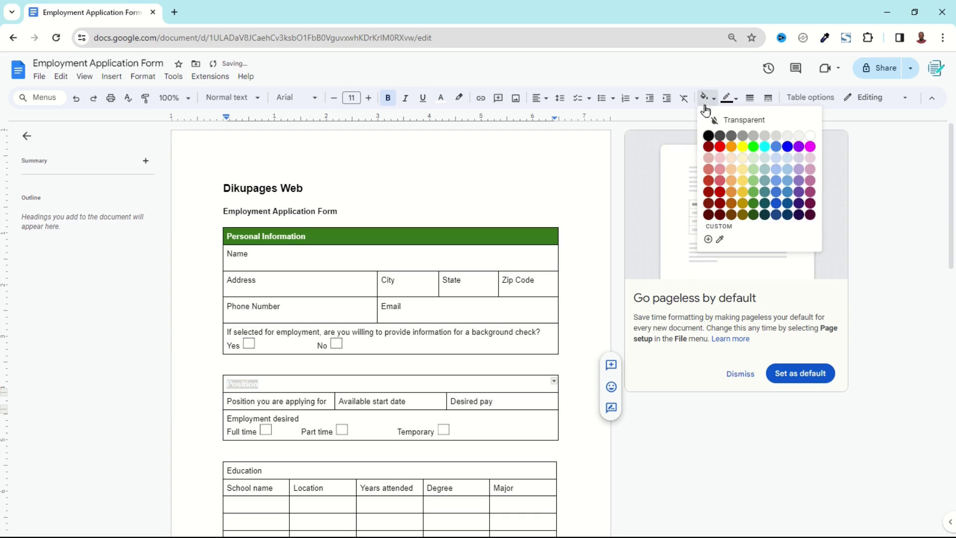
click(752, 208)
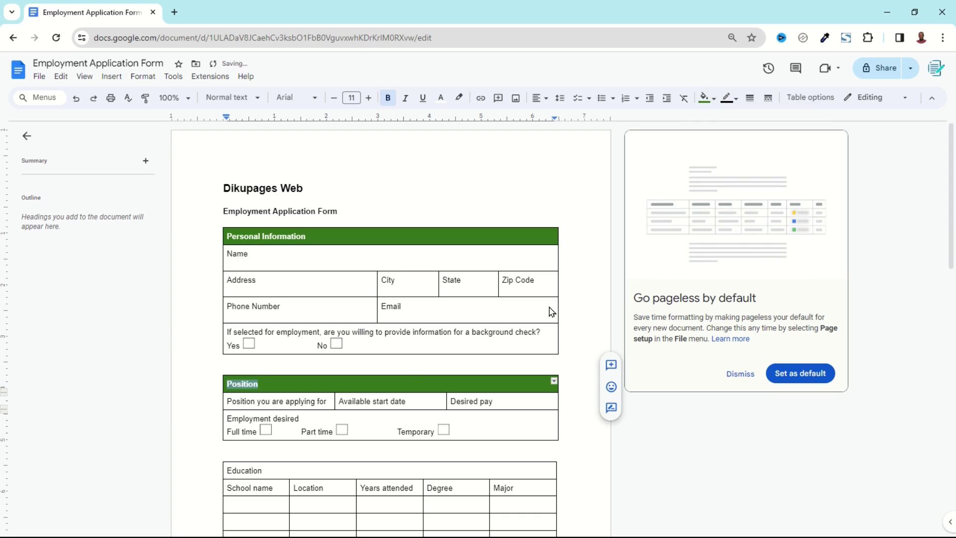
Step: Add a blank line below "Desired pay" and shift that row's column borders to widen "Position you are applying for" and narrow "Desired pay"
scroll(438, 349, down, 1)
click(515, 341)
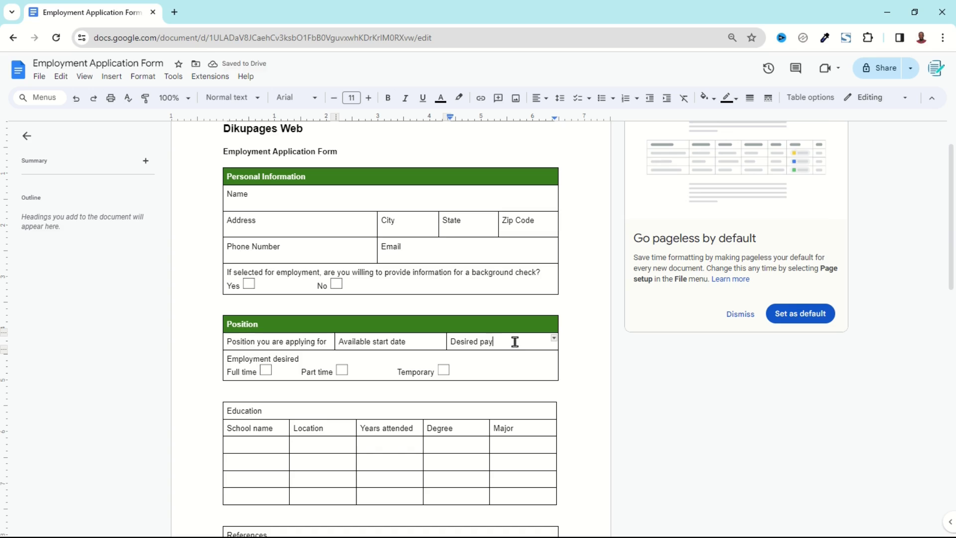
key(Return)
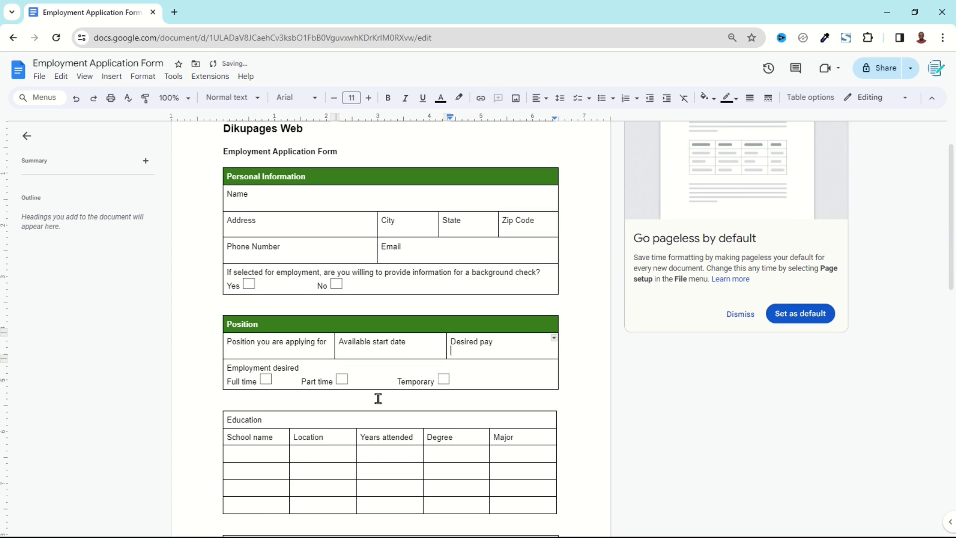
drag(446, 347, 478, 347)
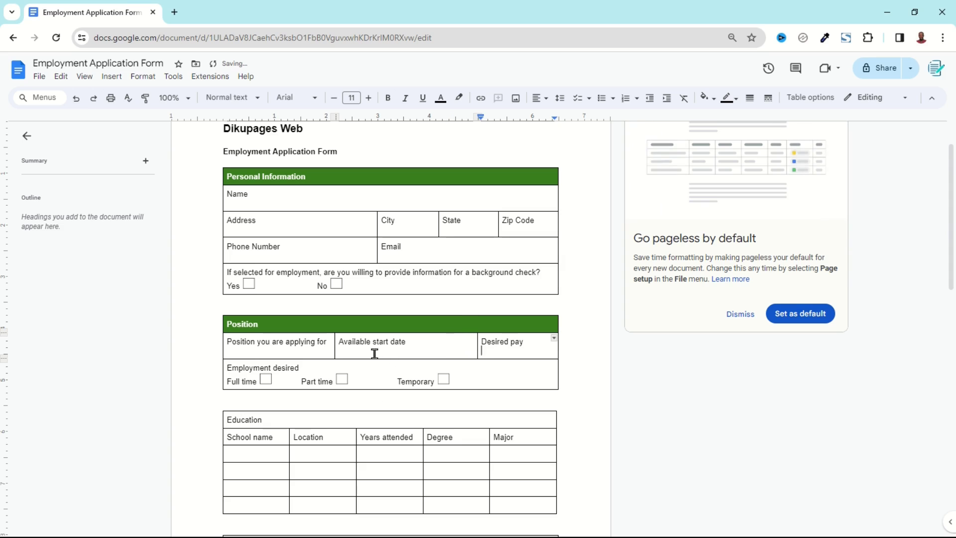
drag(339, 350, 375, 348)
Step: Make the "Education" heading bold with white text and give its cell the same dark green background
scroll(384, 456, down, 2)
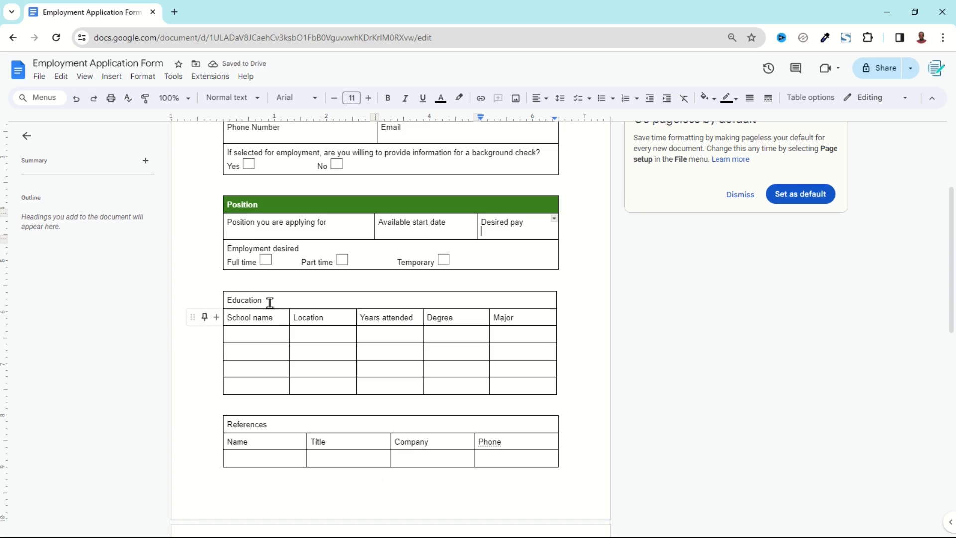
double_click(252, 298)
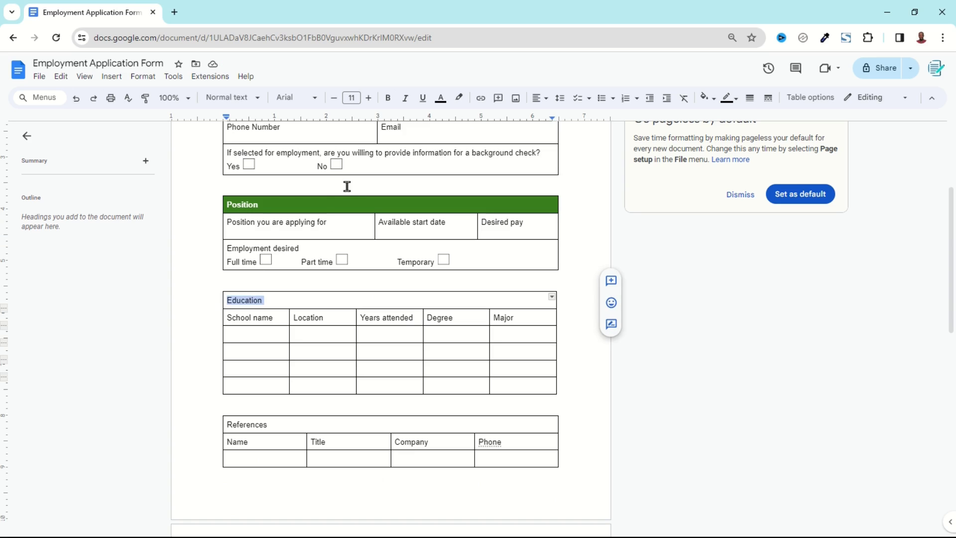
click(387, 97)
click(439, 98)
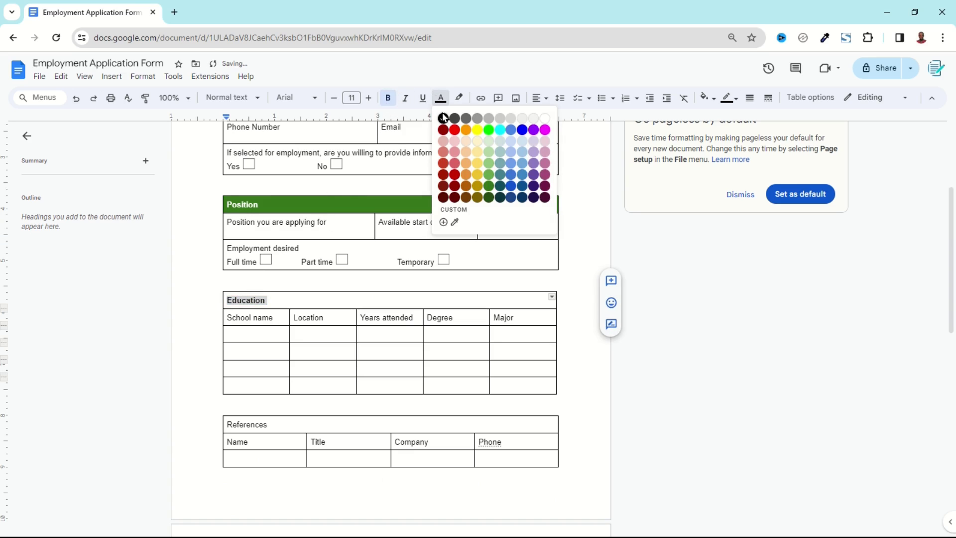
click(546, 119)
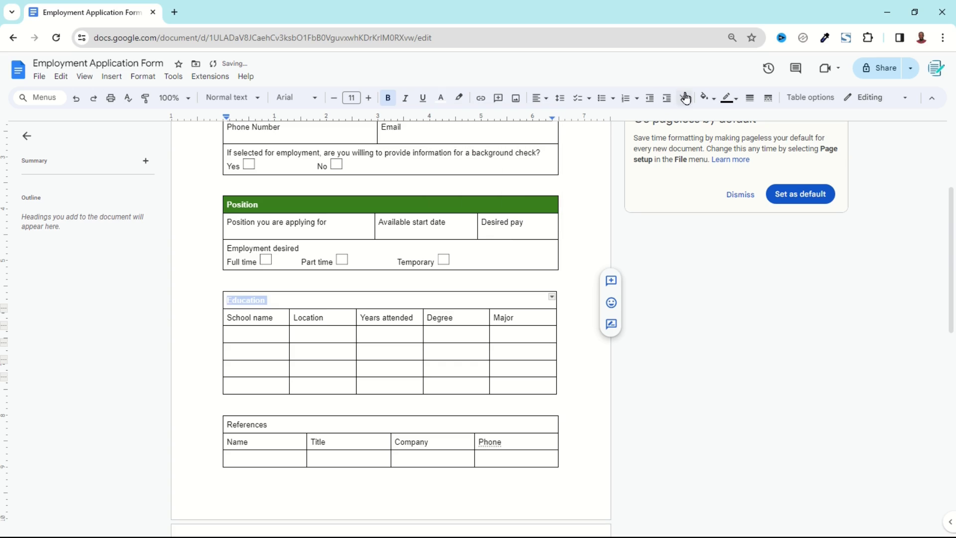
click(702, 98)
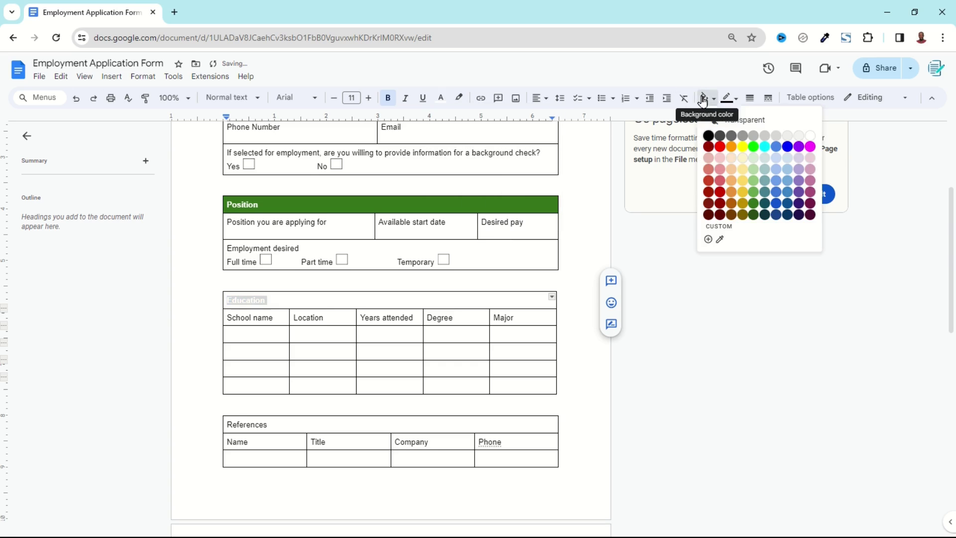
click(753, 203)
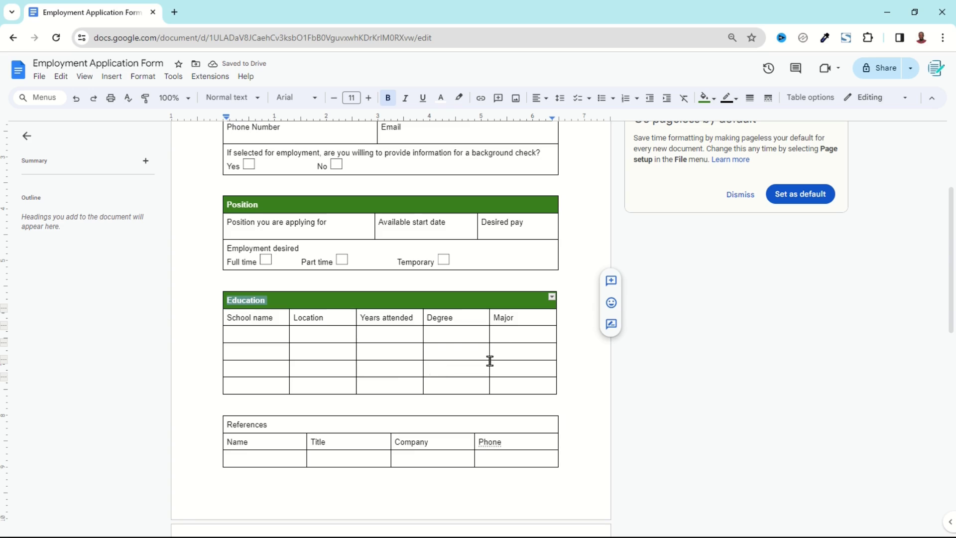
Step: Shift the Education table's column borders to widen School name and narrow Location, Years attended, Degree and Major
drag(489, 346, 507, 344)
drag(424, 349, 456, 352)
drag(356, 356, 393, 356)
drag(289, 358, 335, 363)
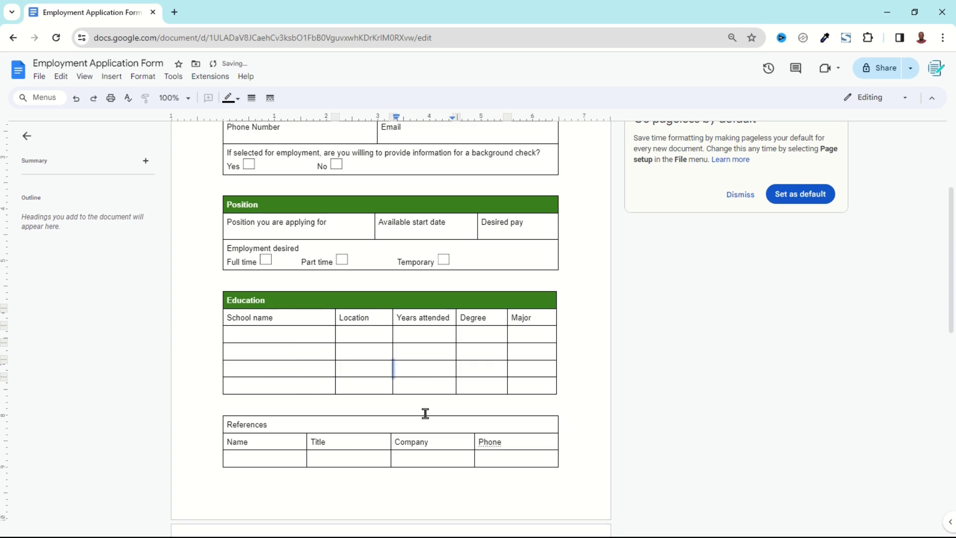
Step: Make the "References" heading bold with white text and give its cell the same dark green background
double_click(250, 428)
click(388, 98)
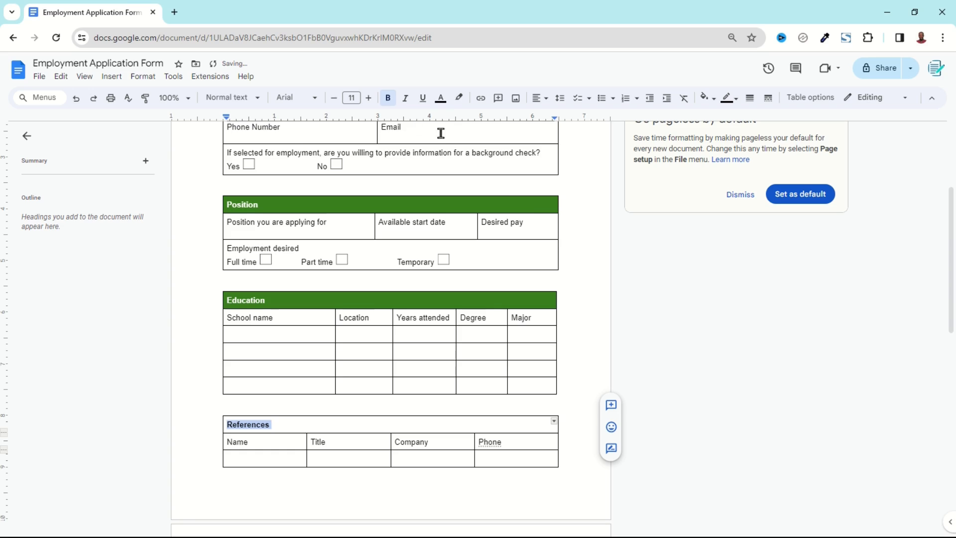
click(441, 99)
click(545, 129)
click(705, 100)
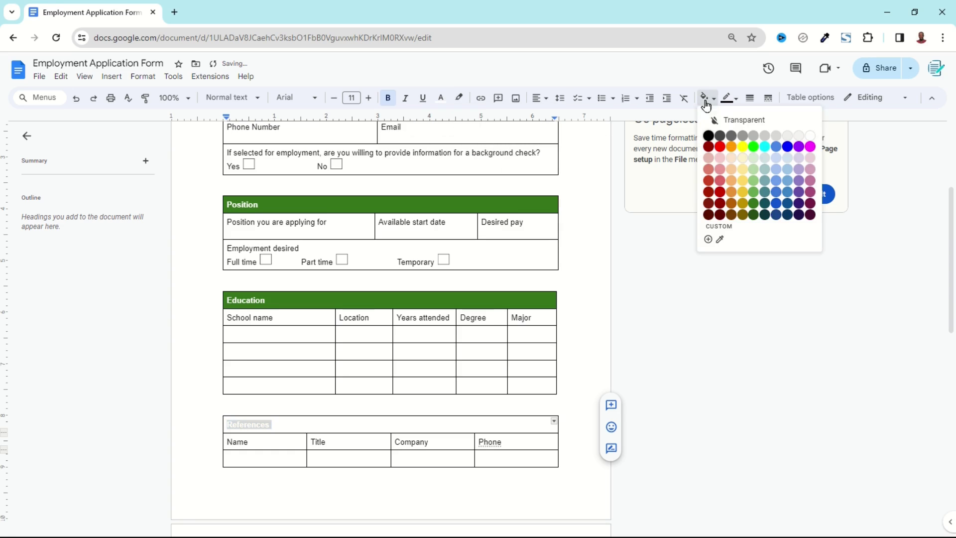
click(754, 209)
Step: Shift the References table's column borders to widen Name and Company and narrow Title and Phone
scroll(465, 209, down, 5)
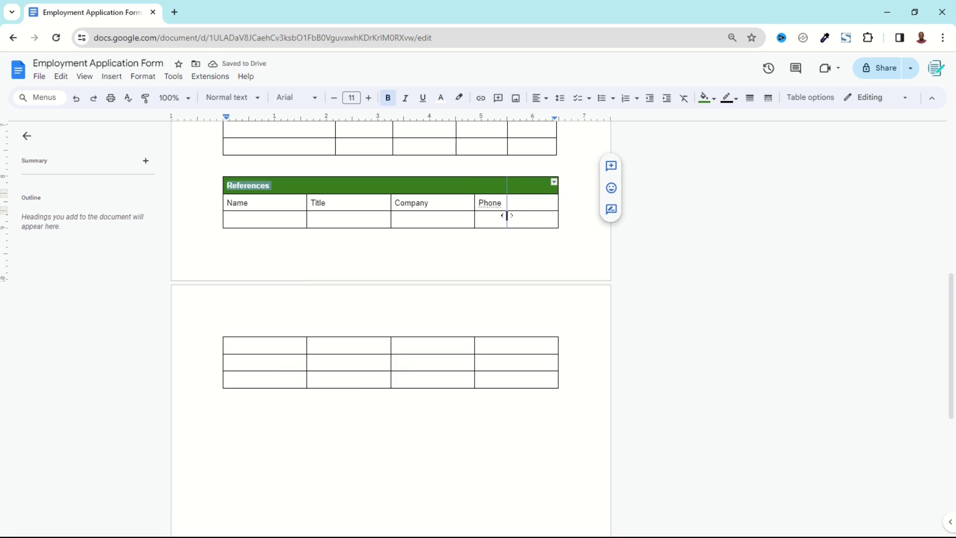
drag(506, 216, 507, 215)
drag(392, 205, 411, 208)
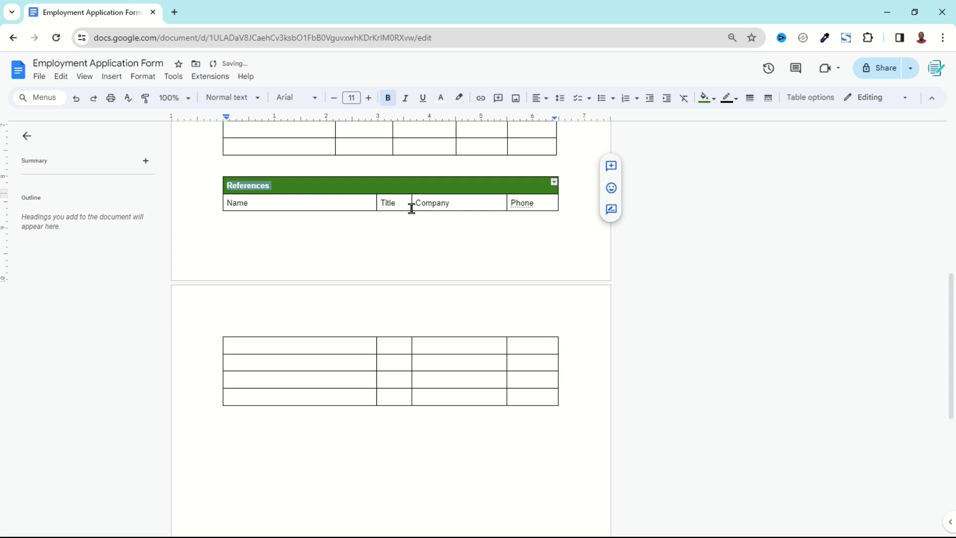
drag(324, 195, 337, 204)
drag(411, 204, 390, 202)
Step: Insert the logo-7 image from the computer after "Employment Application Form" and place it in front of the text
scroll(471, 348, up, 1)
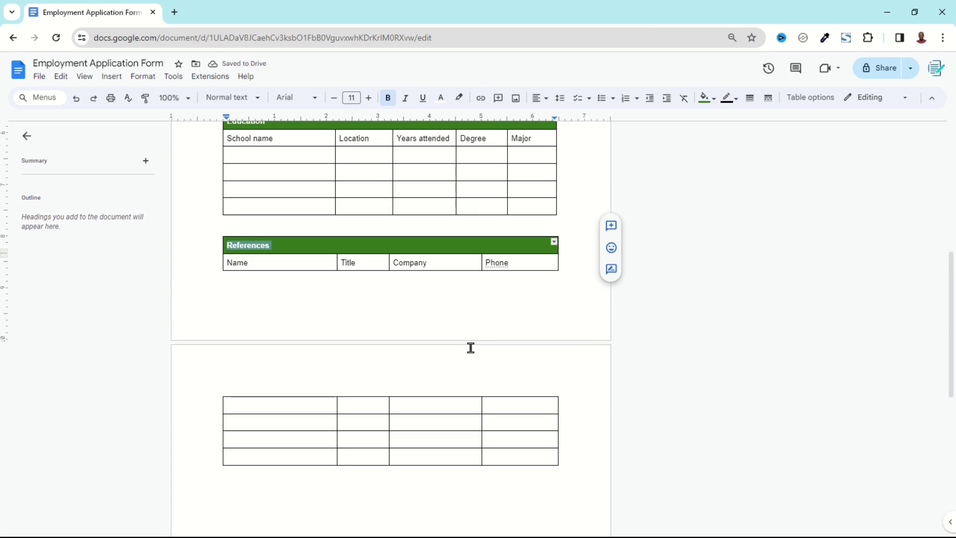
scroll(493, 365, down, 10)
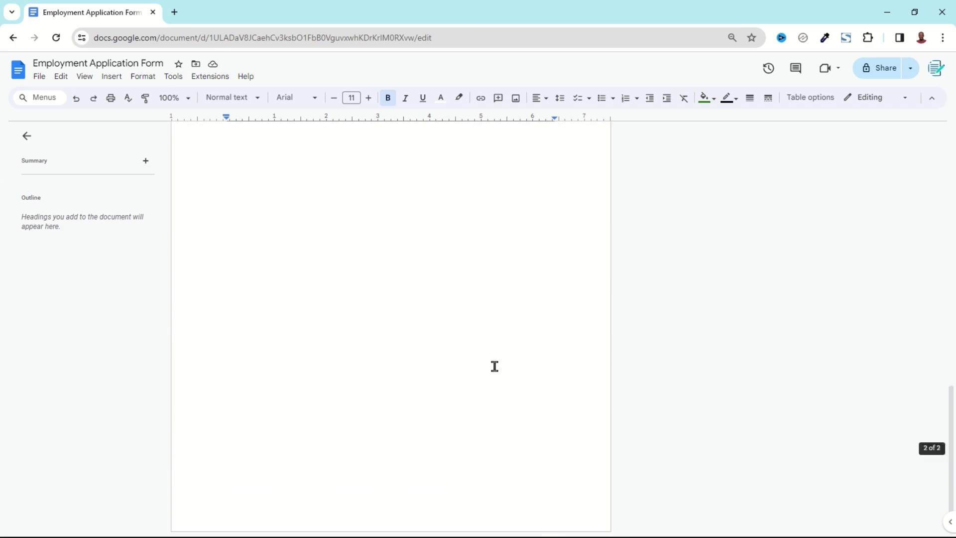
scroll(493, 363, up, 10)
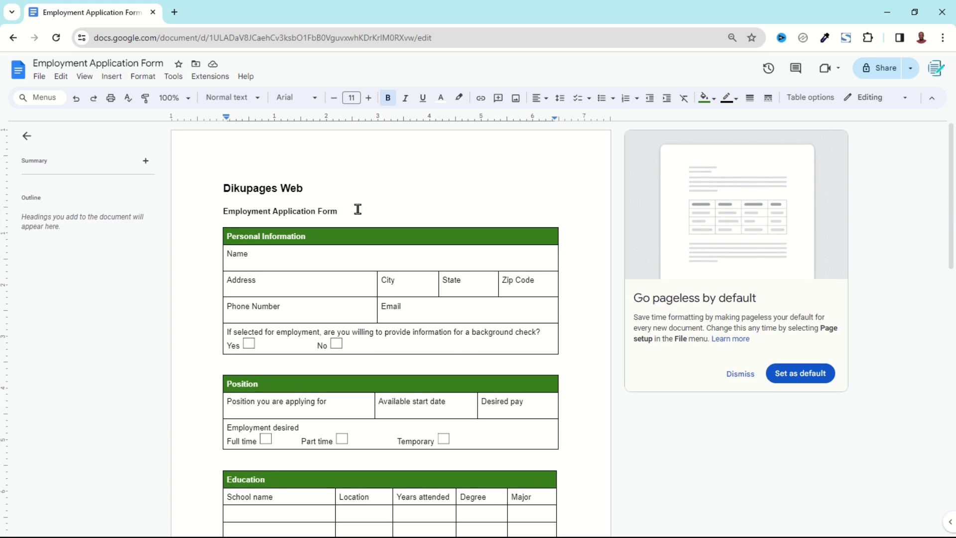
click(334, 211)
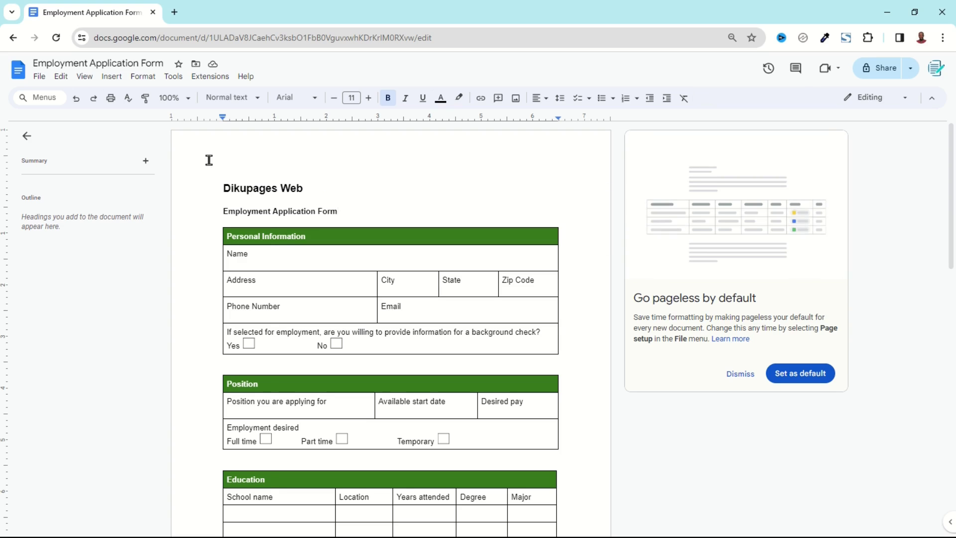
click(111, 77)
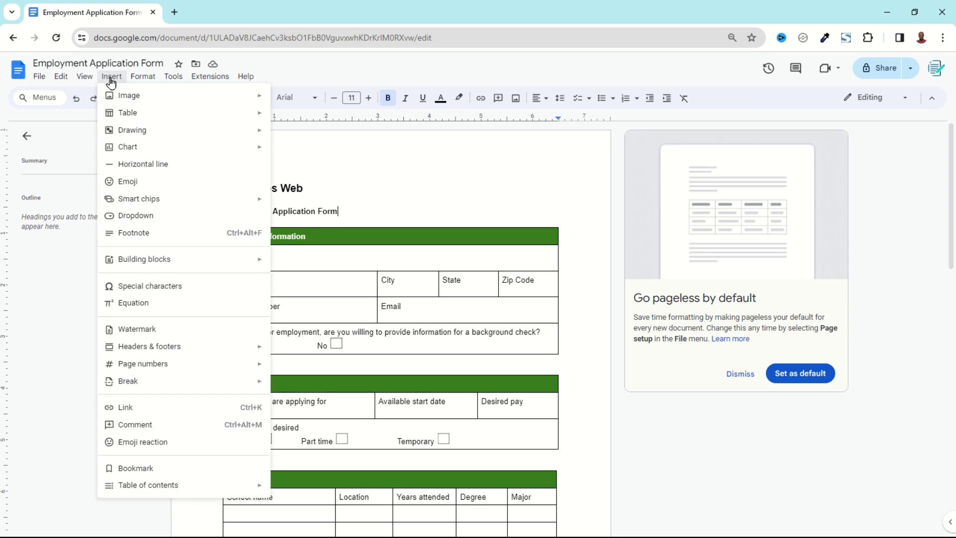
mouse_move(176, 101)
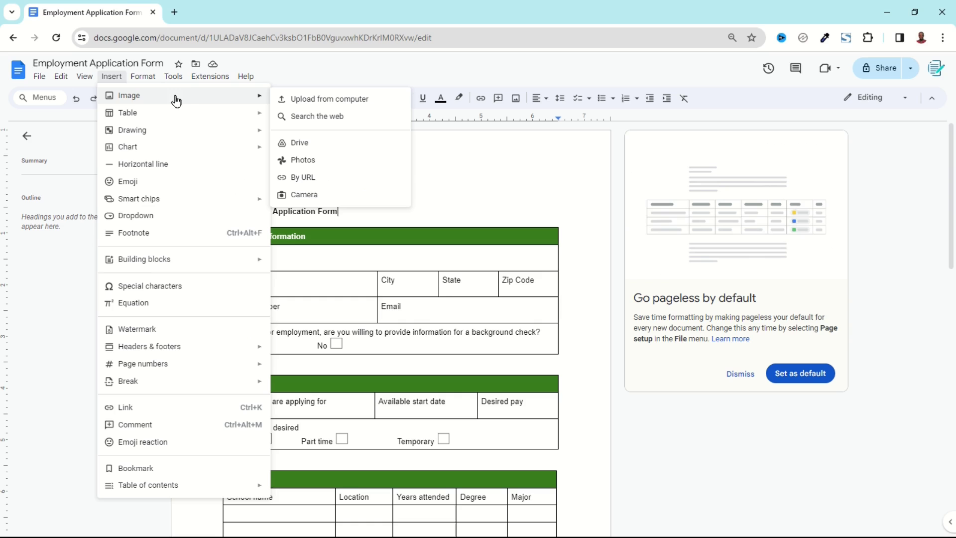
click(348, 100)
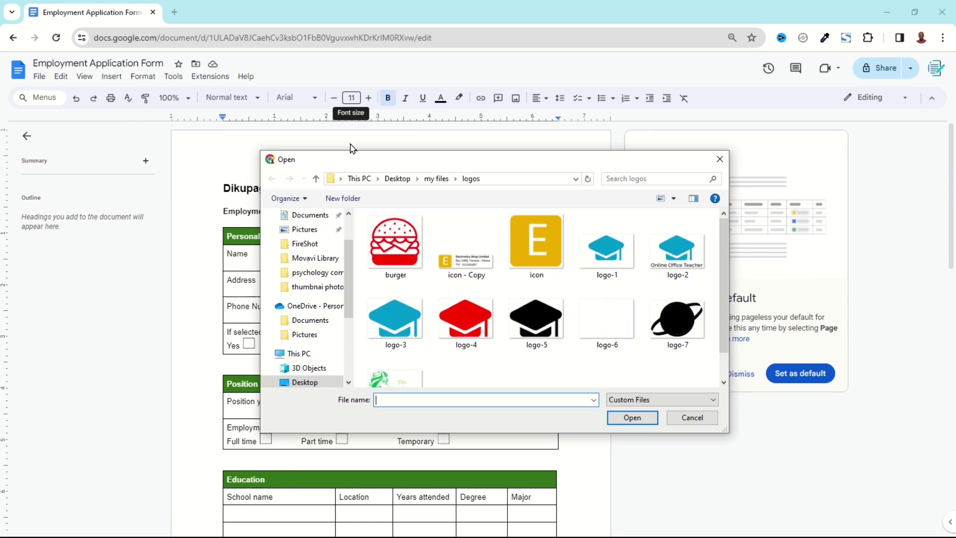
click(676, 326)
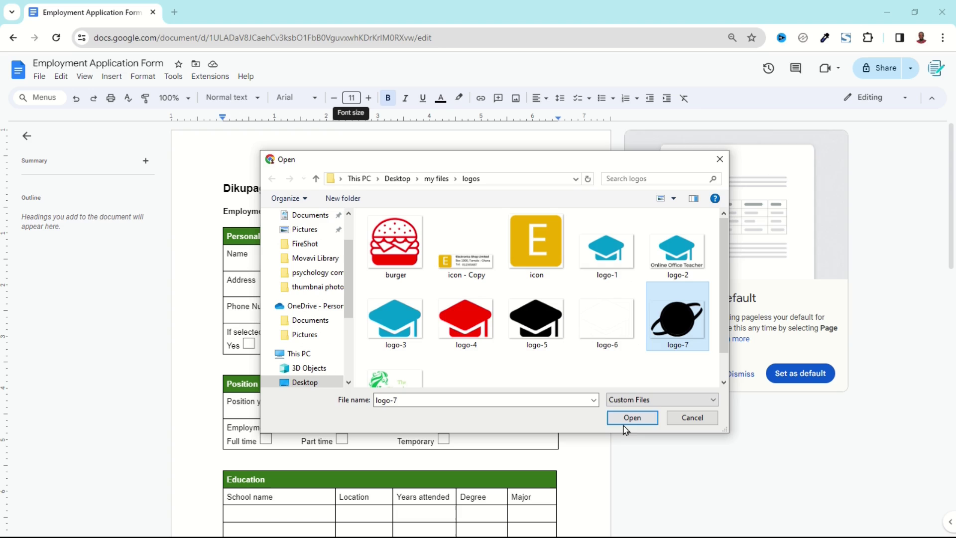
click(626, 419)
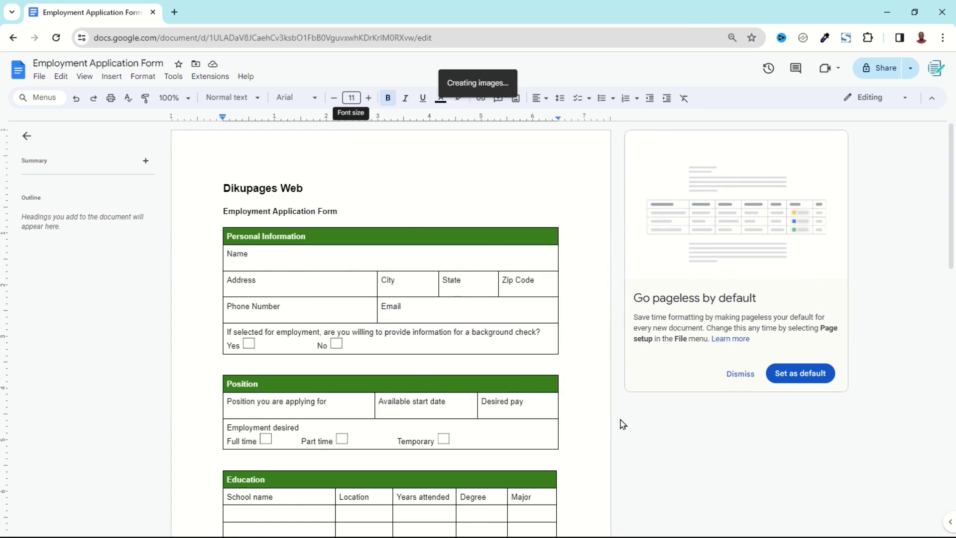
click(419, 260)
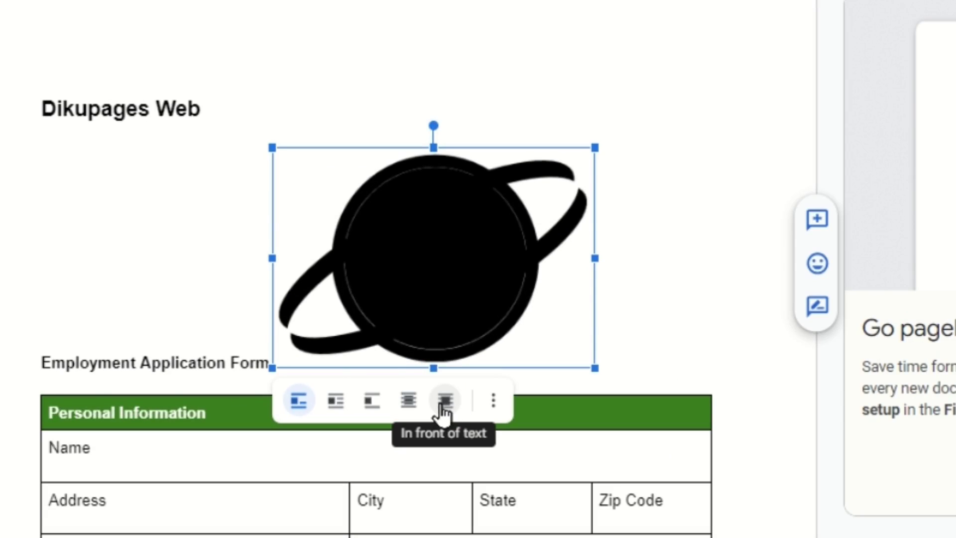
click(443, 405)
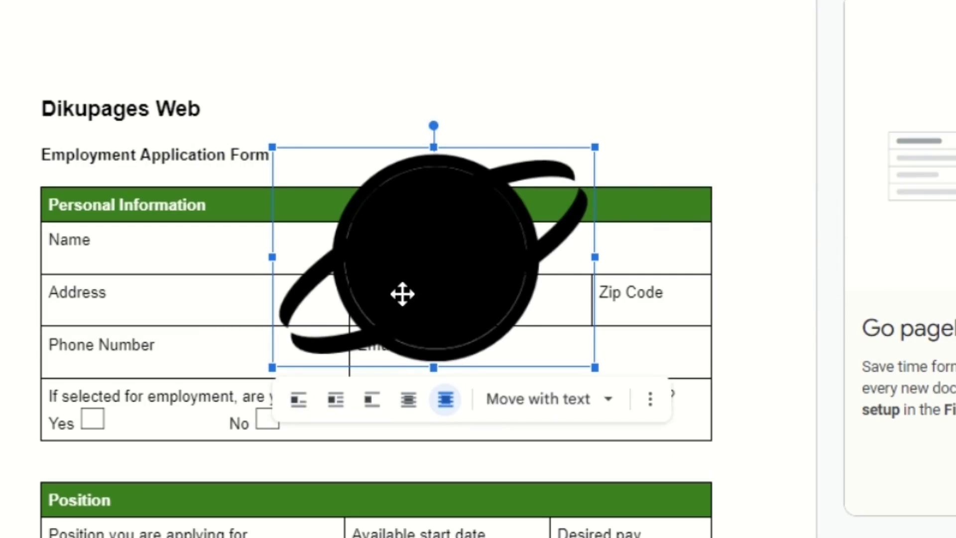
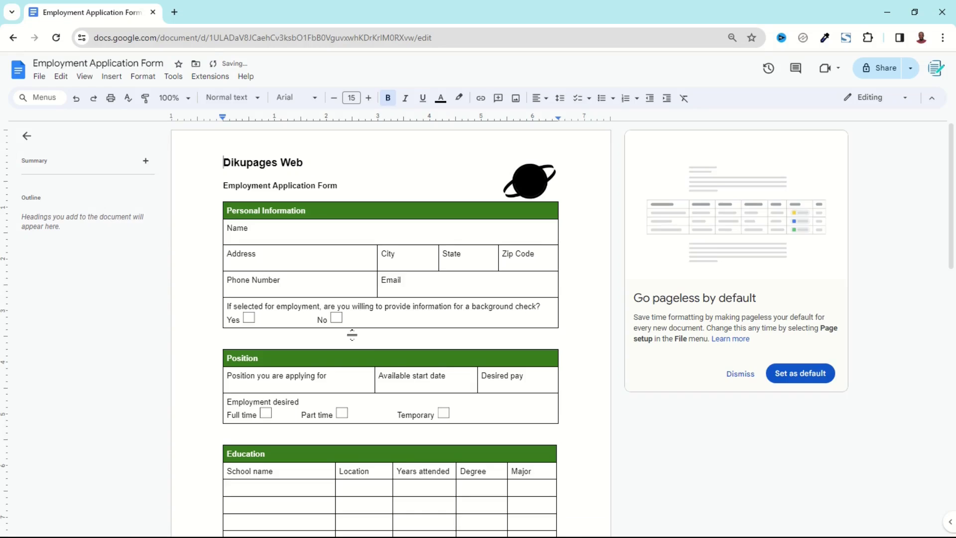
Step: Reduce the page's bottom margin on the vertical ruler so the whole References table fits on the first page
scroll(369, 342, down, 15)
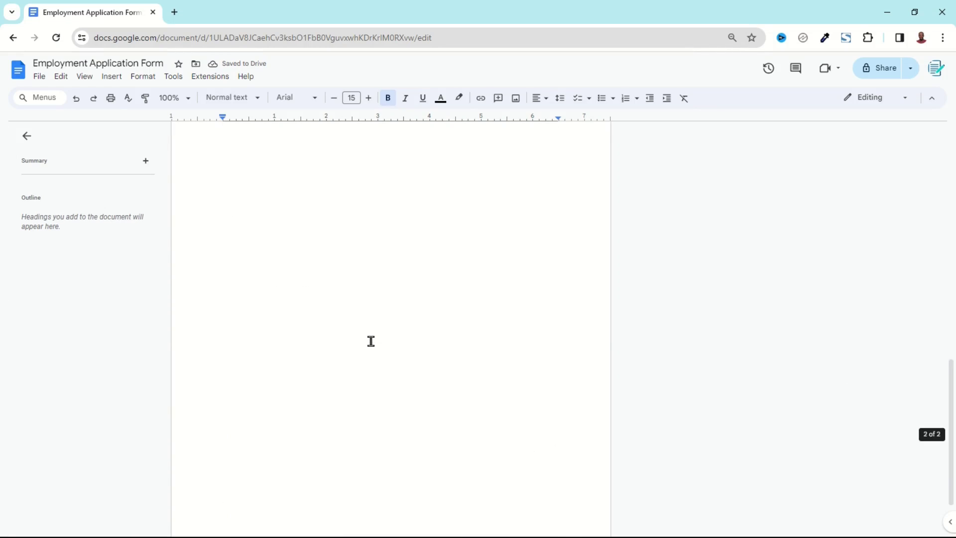
scroll(369, 341, up, 5)
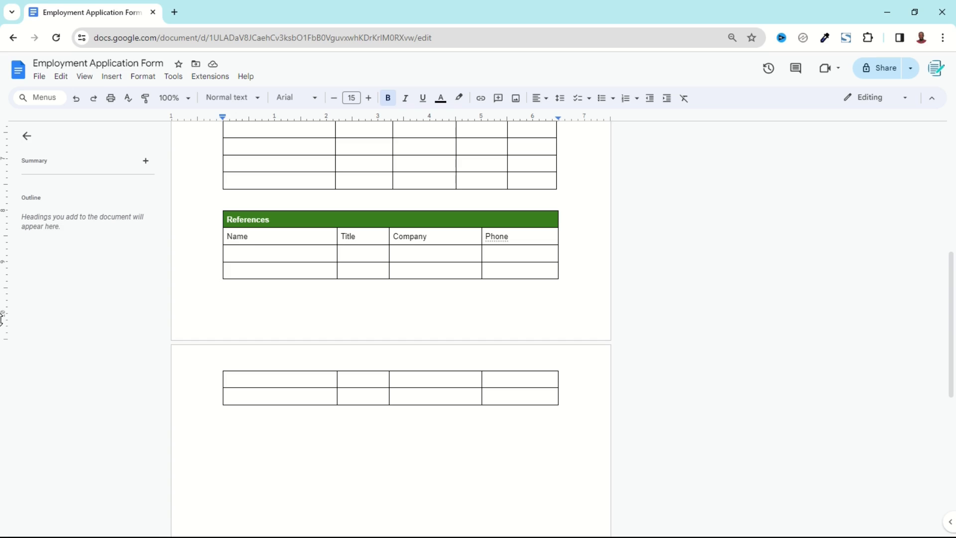
drag(1, 319, 2, 322)
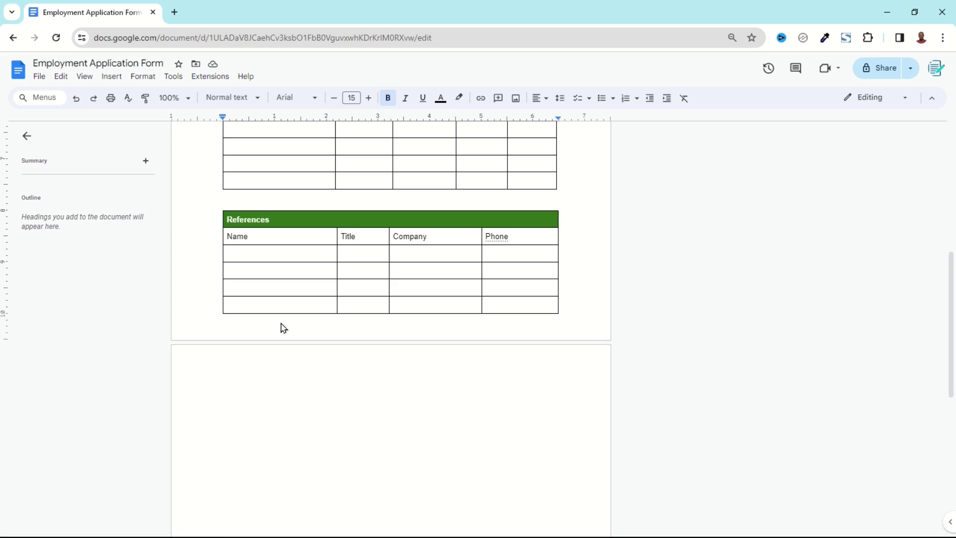
Step: Remove the blank line between the "Dikupages Web" title and "Employment Application Form", and check the page layout
scroll(386, 302, up, 7)
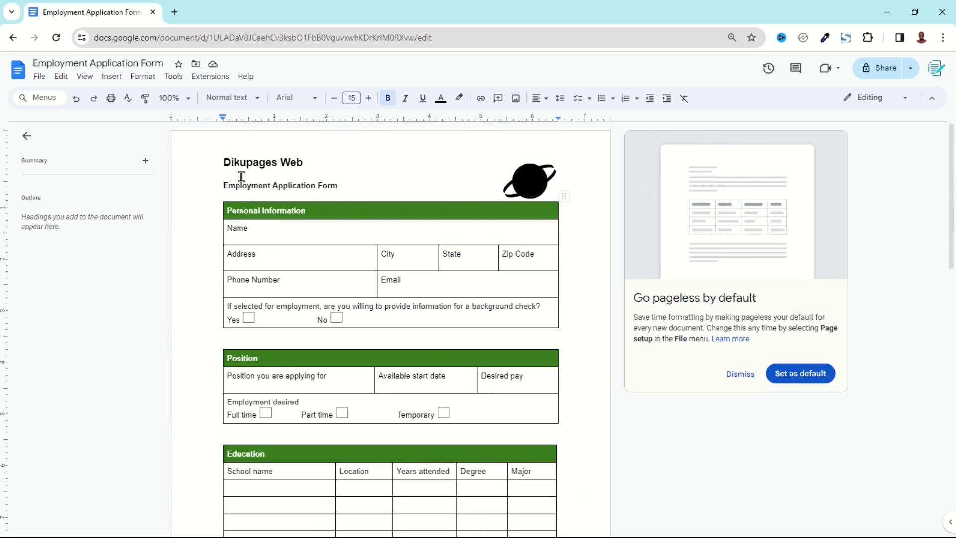
click(247, 173)
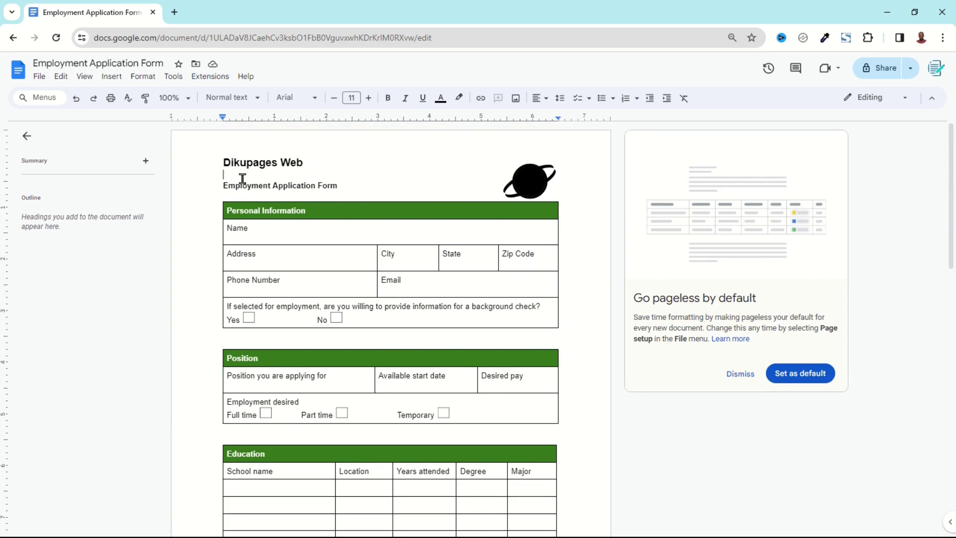
key(BackSpace)
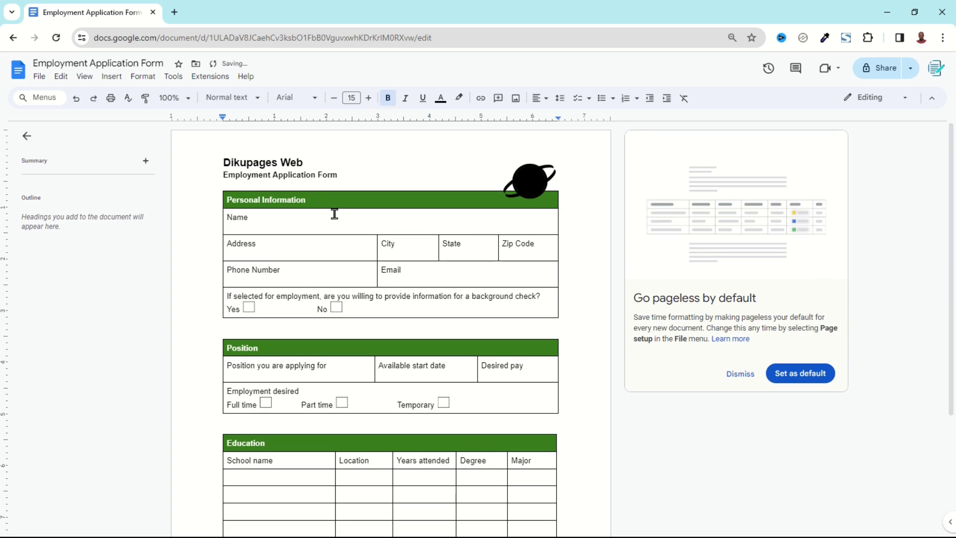
scroll(459, 259, down, 3)
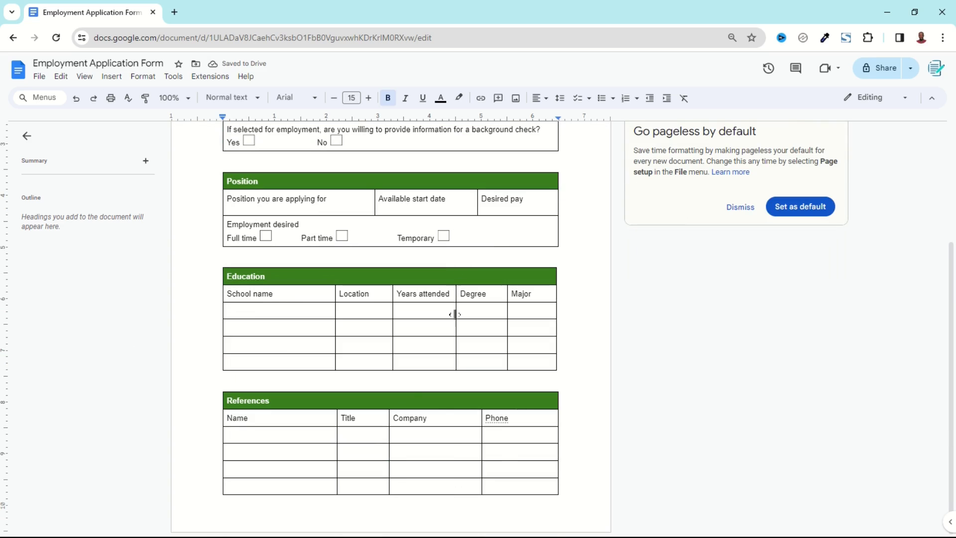
scroll(478, 448, up, 3)
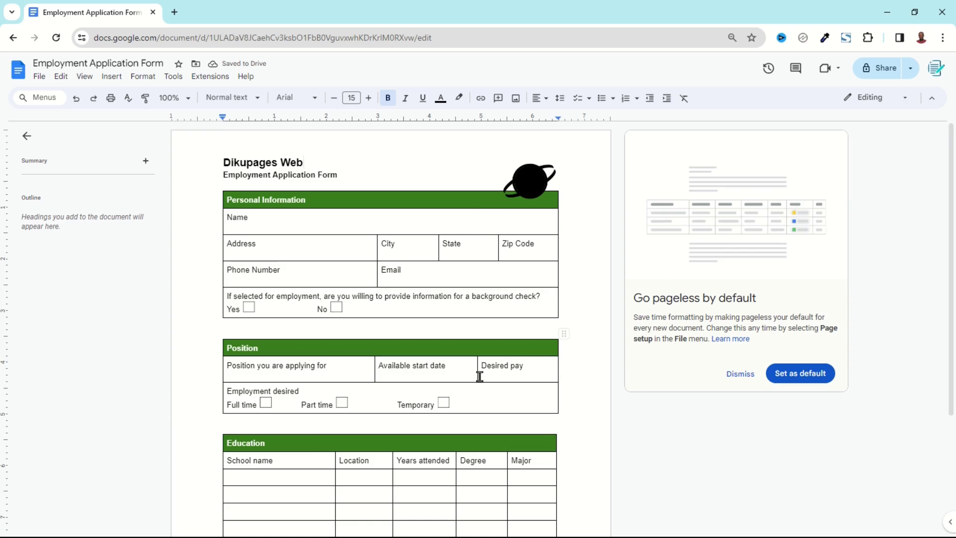
scroll(479, 376, down, 3)
scroll(479, 376, up, 3)
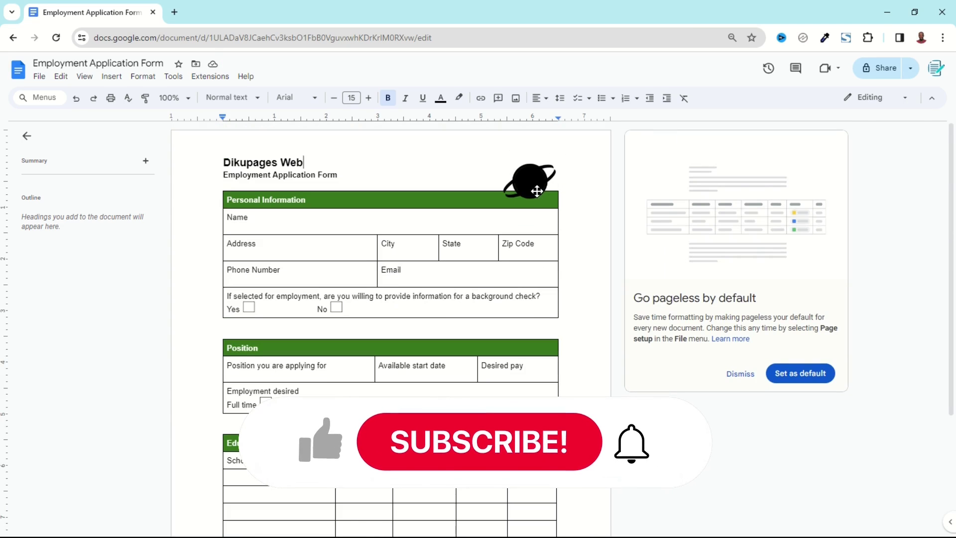
Step: Shrink the logo from its lower-left corner so it sits above the Personal Information table, and review the finished form
click(537, 191)
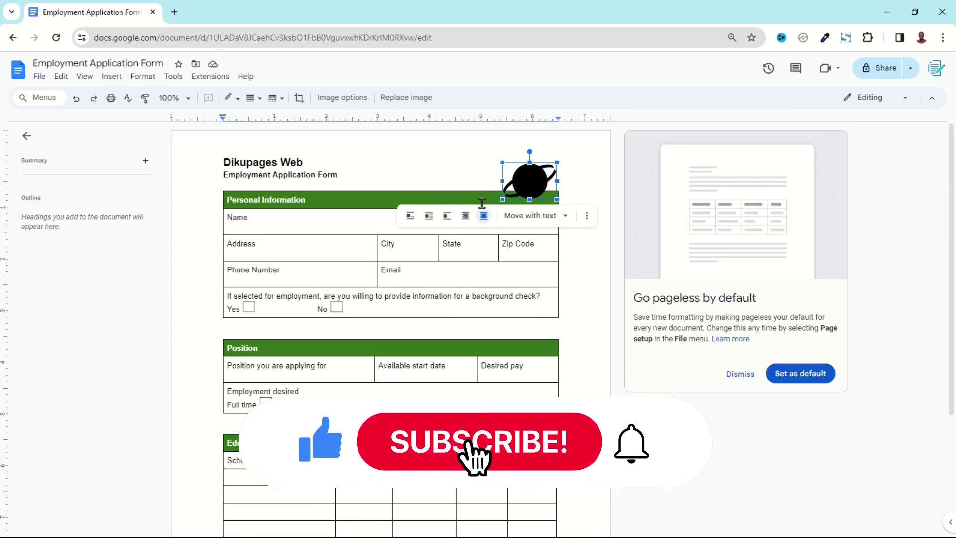
drag(502, 199, 515, 186)
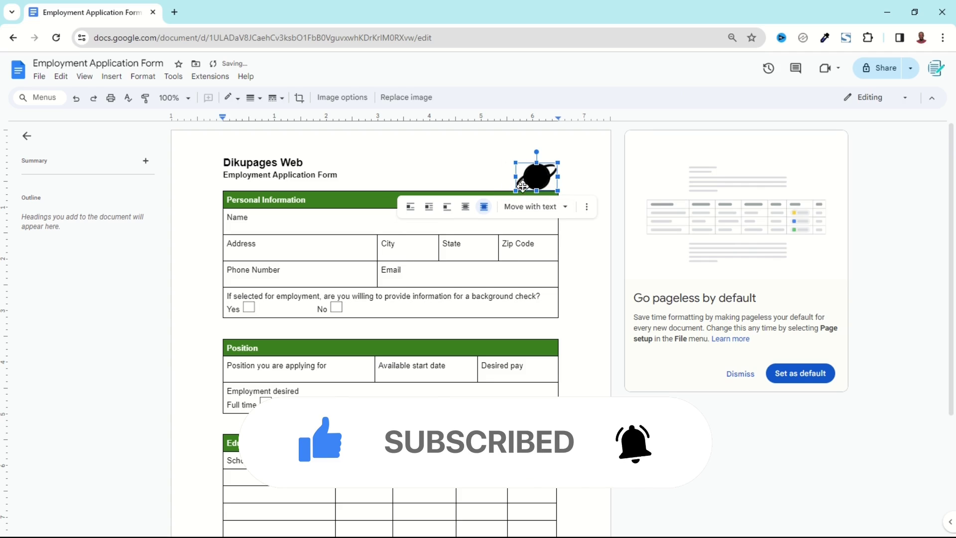
drag(522, 189, 521, 188)
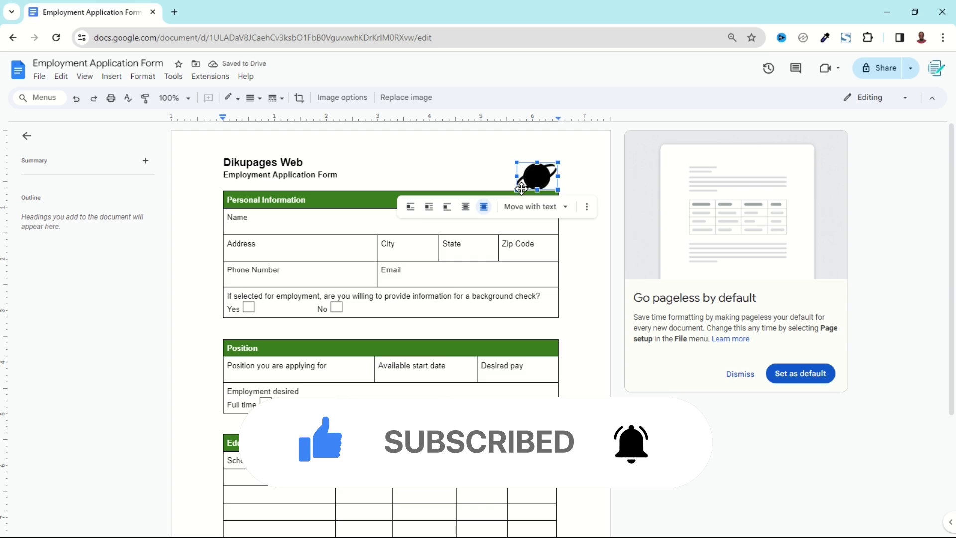
click(331, 174)
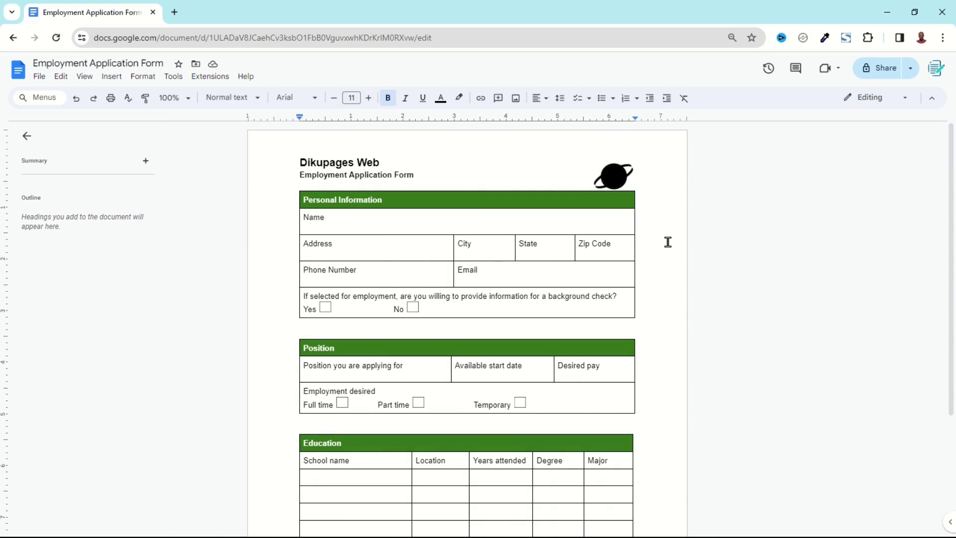
scroll(668, 241, down, 3)
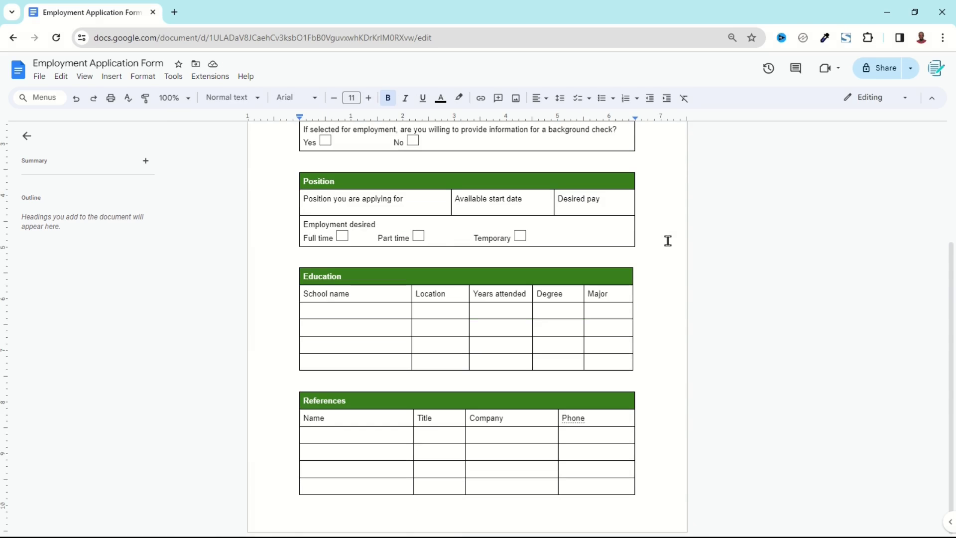
scroll(668, 241, up, 3)
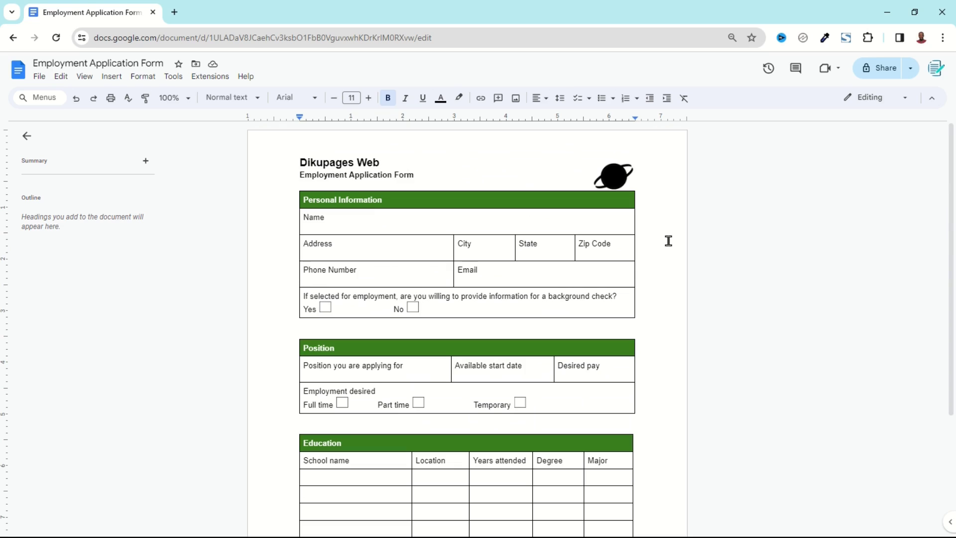